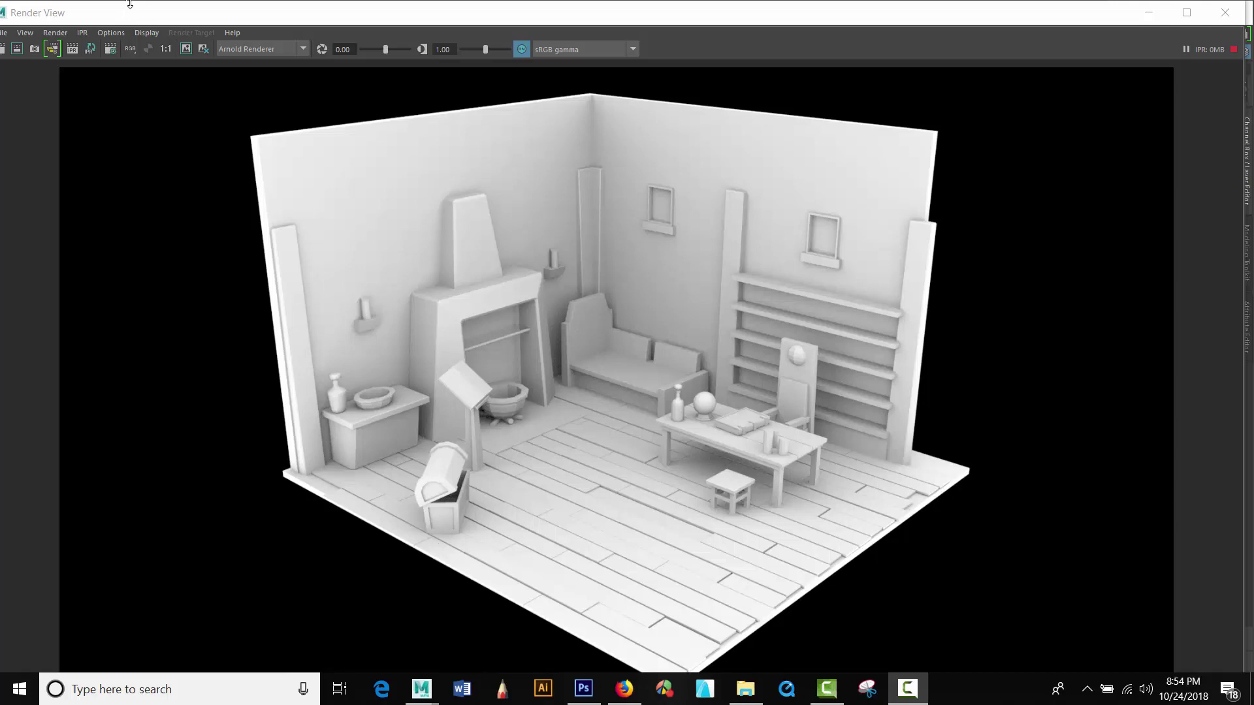
# Step: Move the Render View window showing the clay-white Arnold test render slightly aside
pyautogui.moveTo(133, 14); pyautogui.dragTo(174, 20)
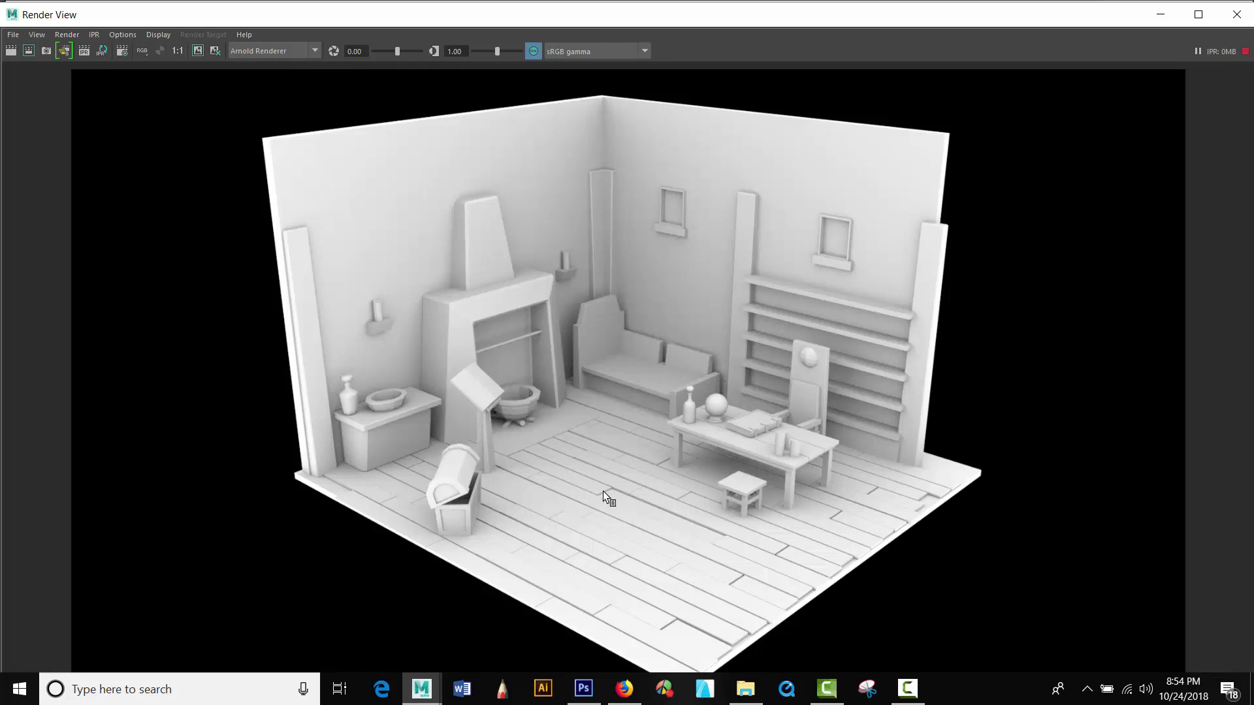
# Step: Close the Render View and try selecting a bottle, then the table, in the viewport
pyautogui.click(1237, 16)
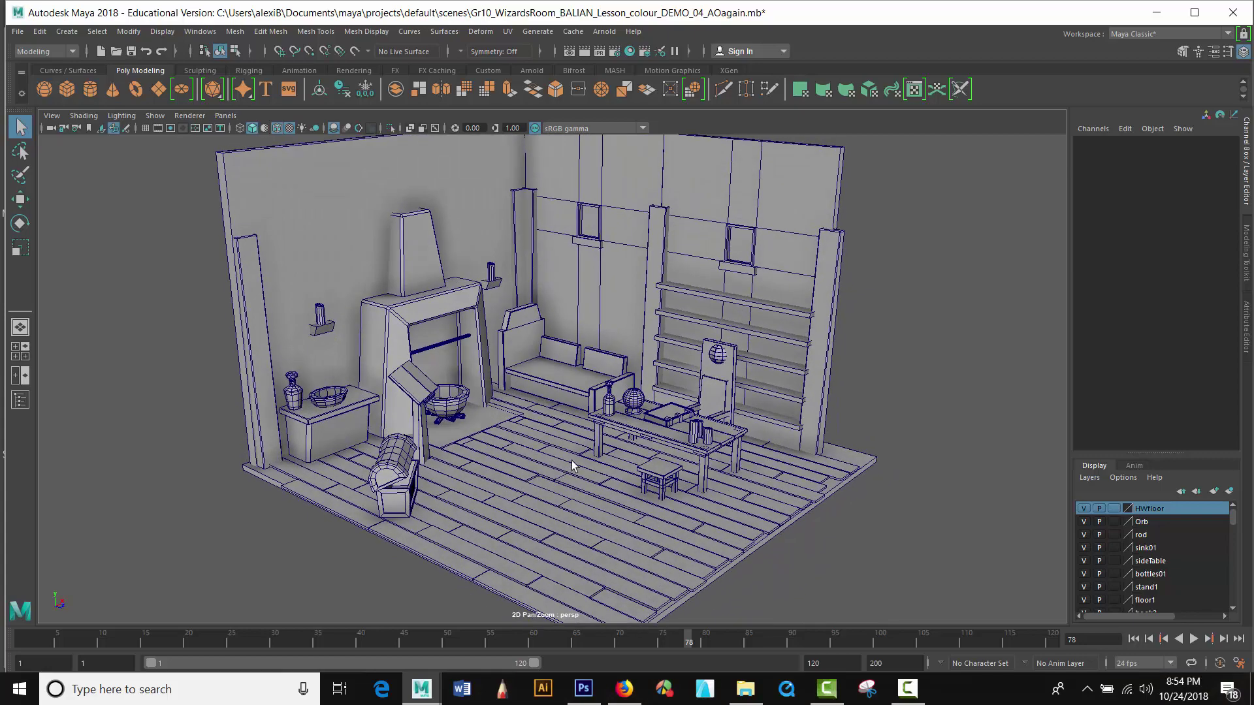
pyautogui.scroll(2, 593, 409)
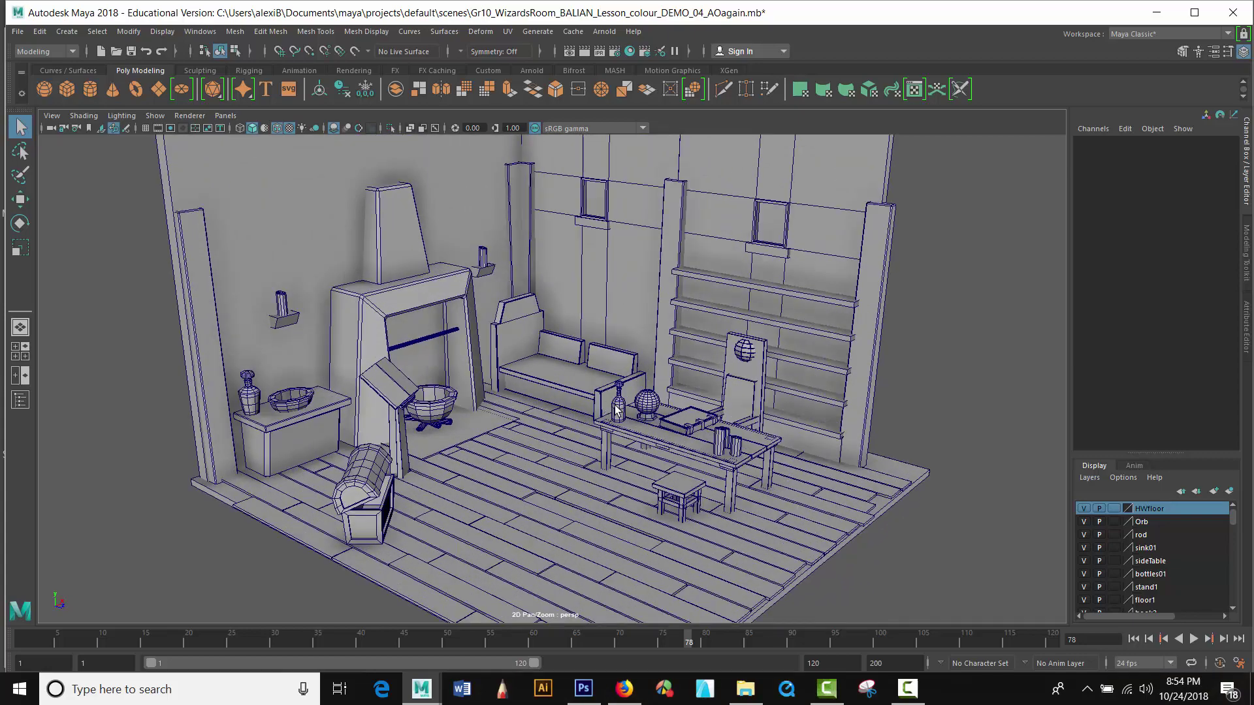
pyautogui.click(616, 408)
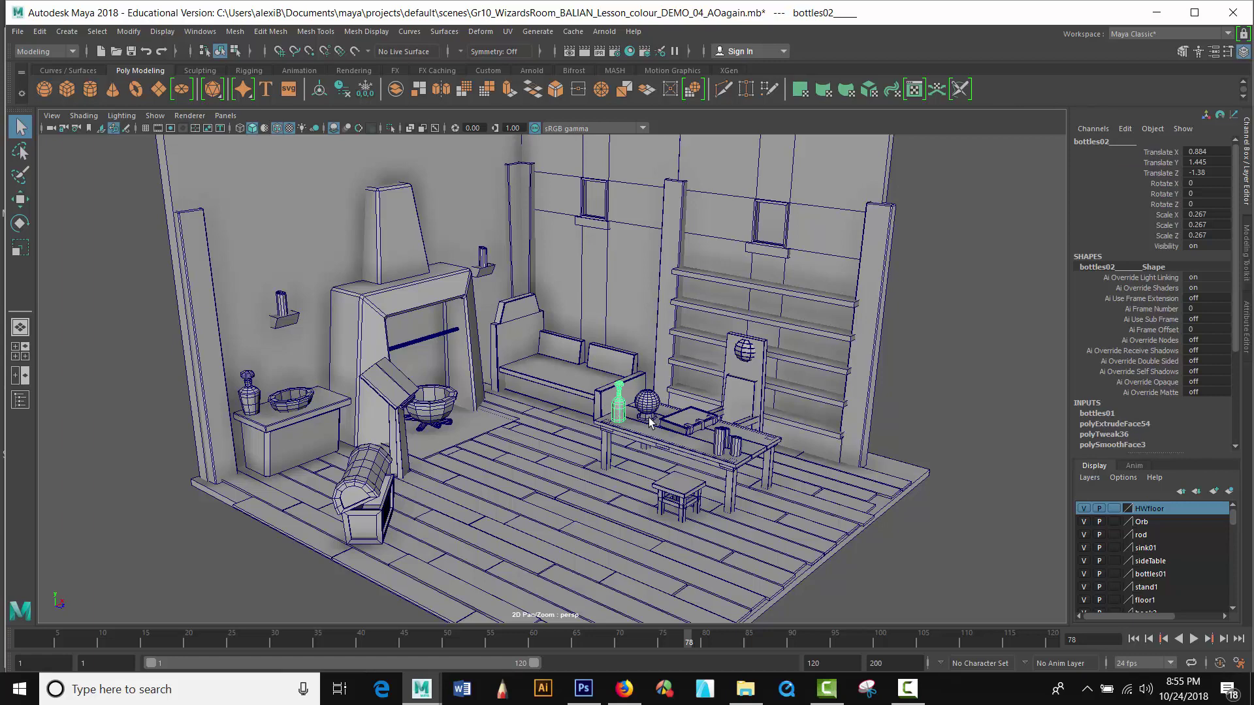
pyautogui.click(692, 447)
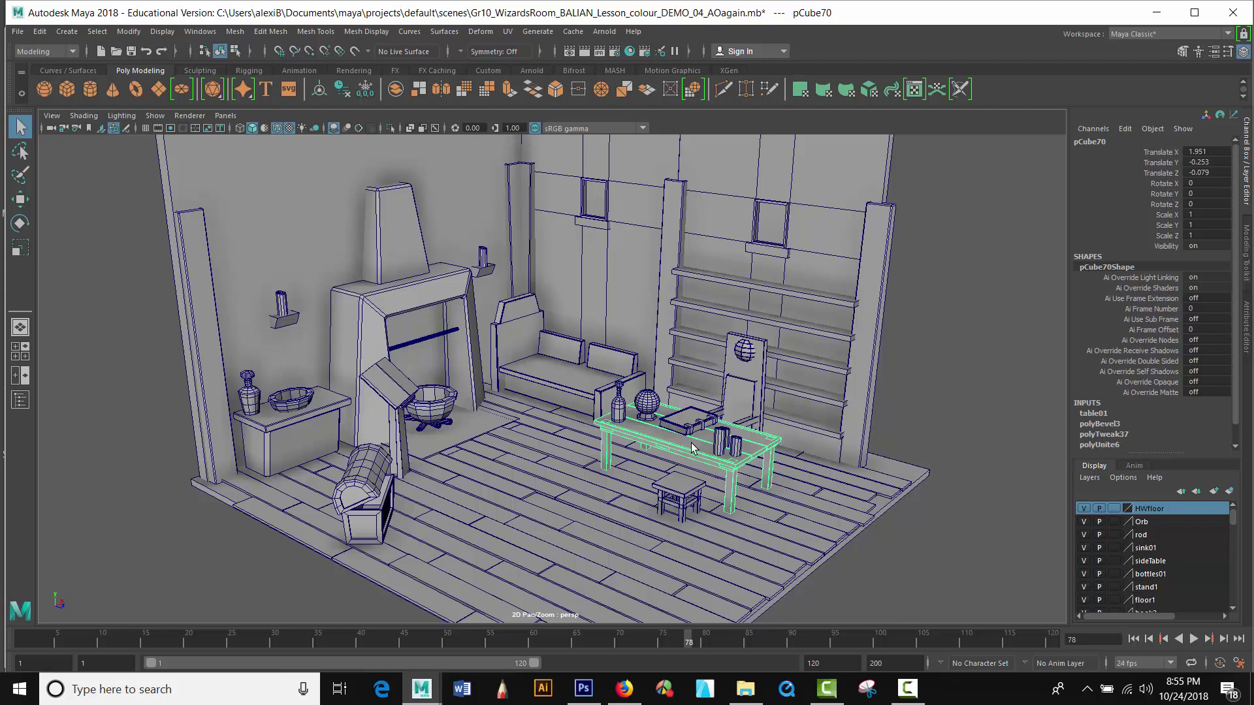
# Step: Select the wall sections around the left and right windows
pyautogui.click(429, 196)
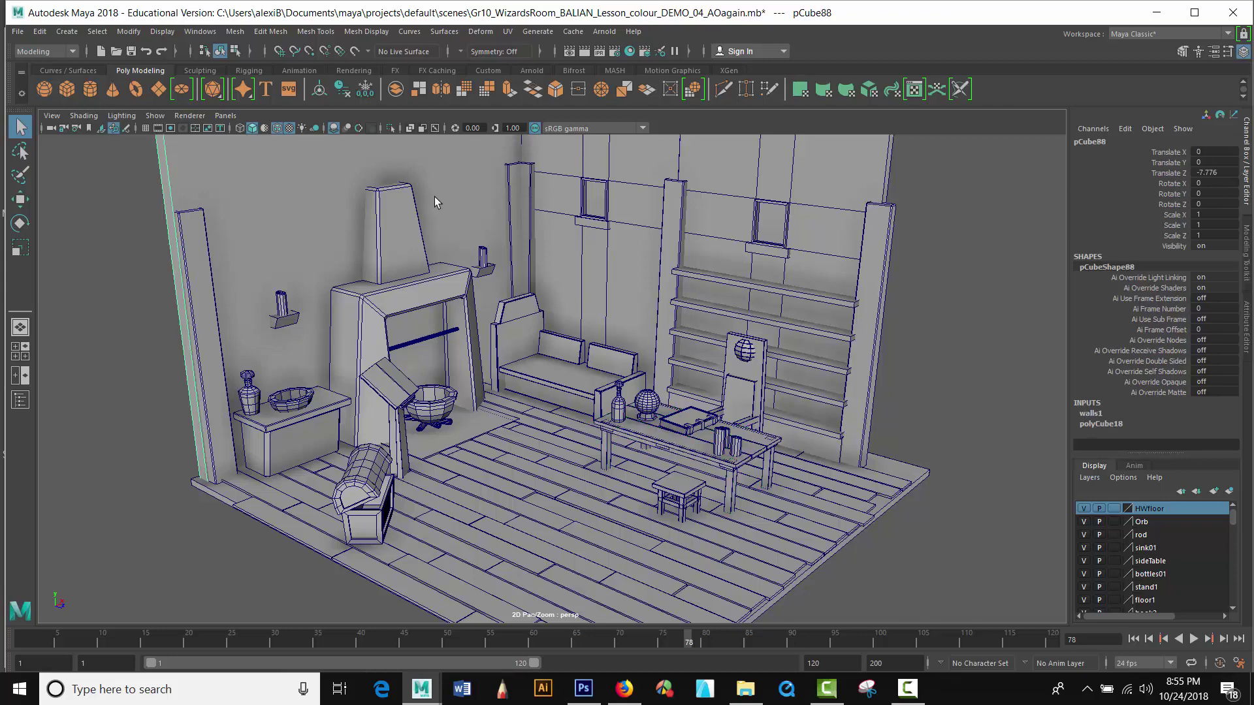
pyautogui.click(600, 231)
pyautogui.click(483, 223)
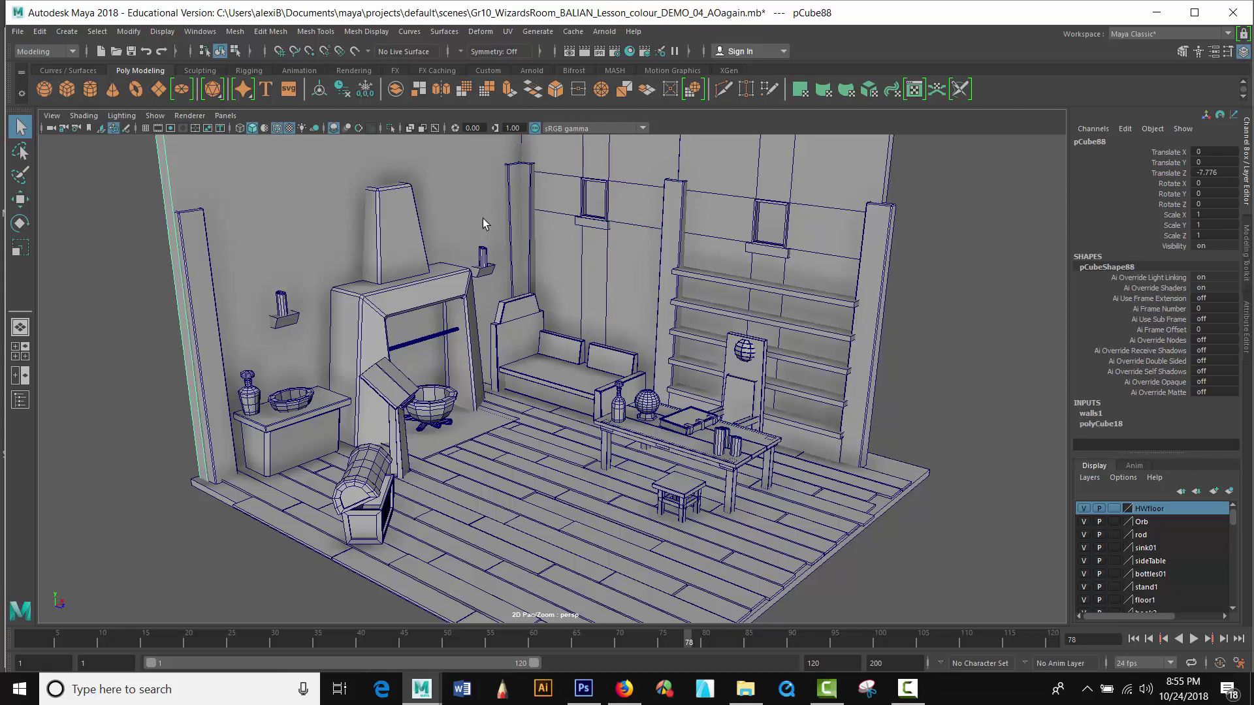
pyautogui.click(555, 250)
pyautogui.keyDown('shift'); pyautogui.click(726, 205); pyautogui.keyUp('shift')
# Step: Reframe the room and bring up Assign New Material for the selected walls (pCube196)
pyautogui.scroll(2, 728, 292)
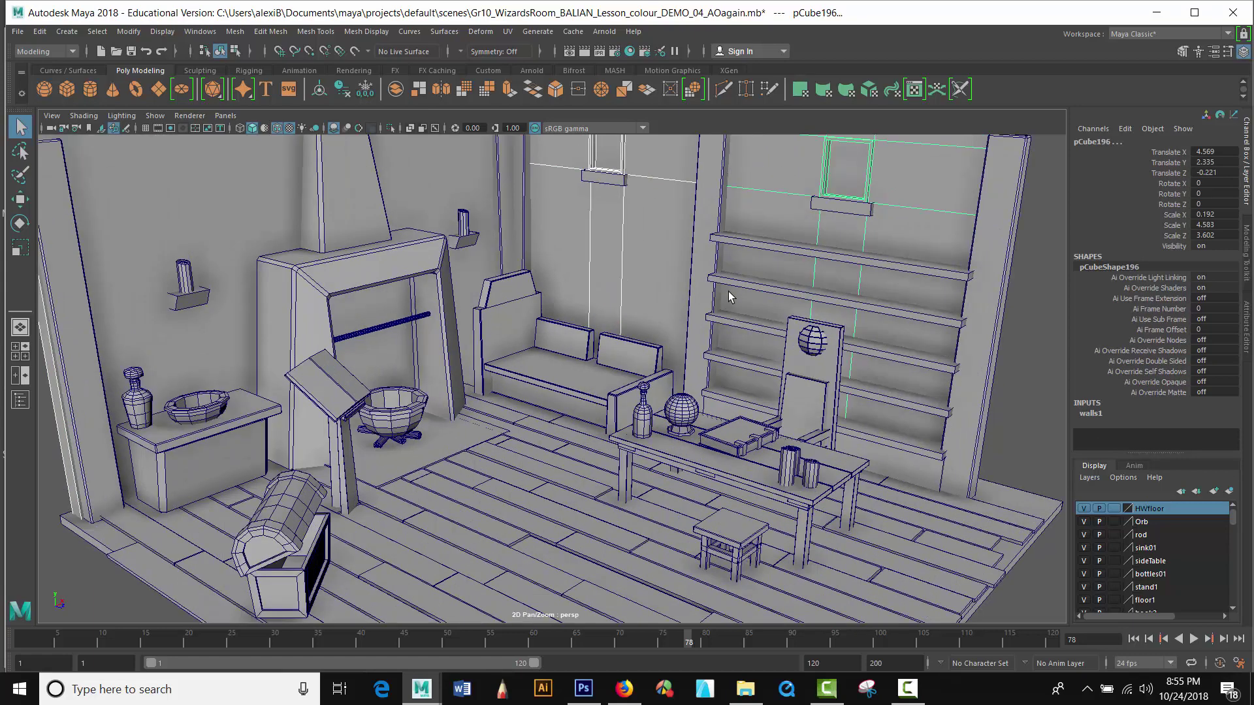
pyautogui.scroll(-5, 727, 291)
pyautogui.scroll(5, 701, 308)
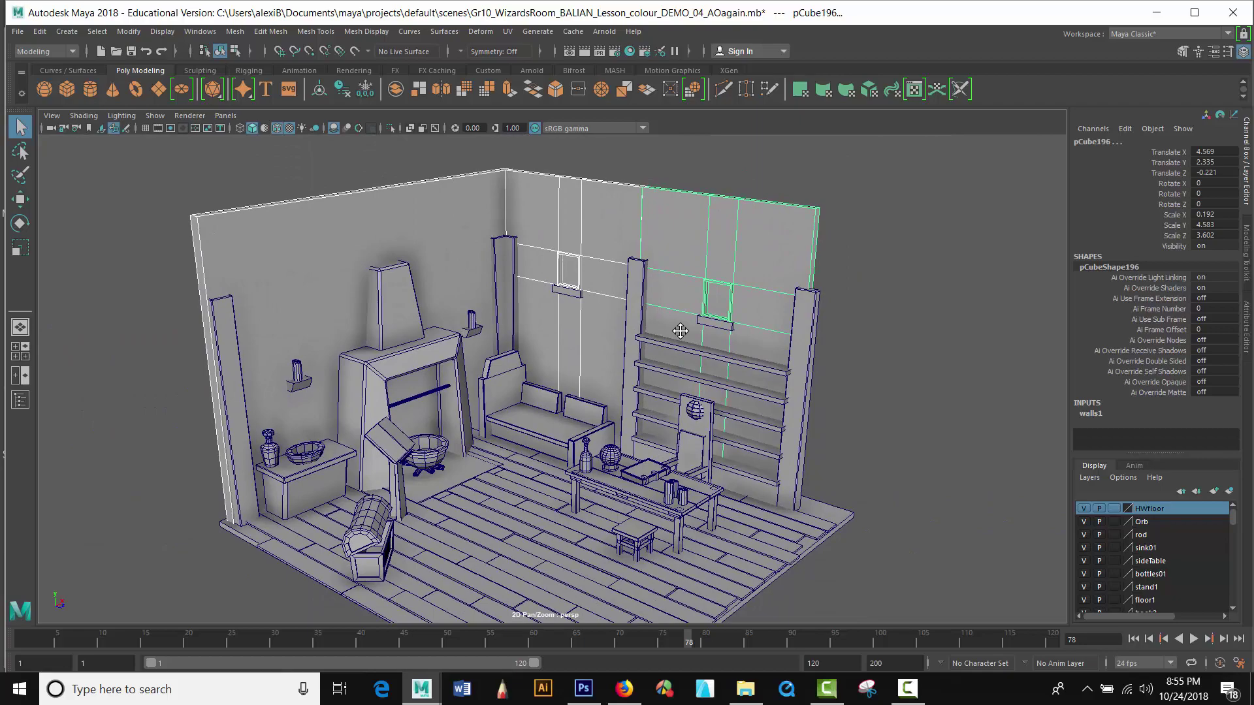
pyautogui.scroll(-5, 645, 354)
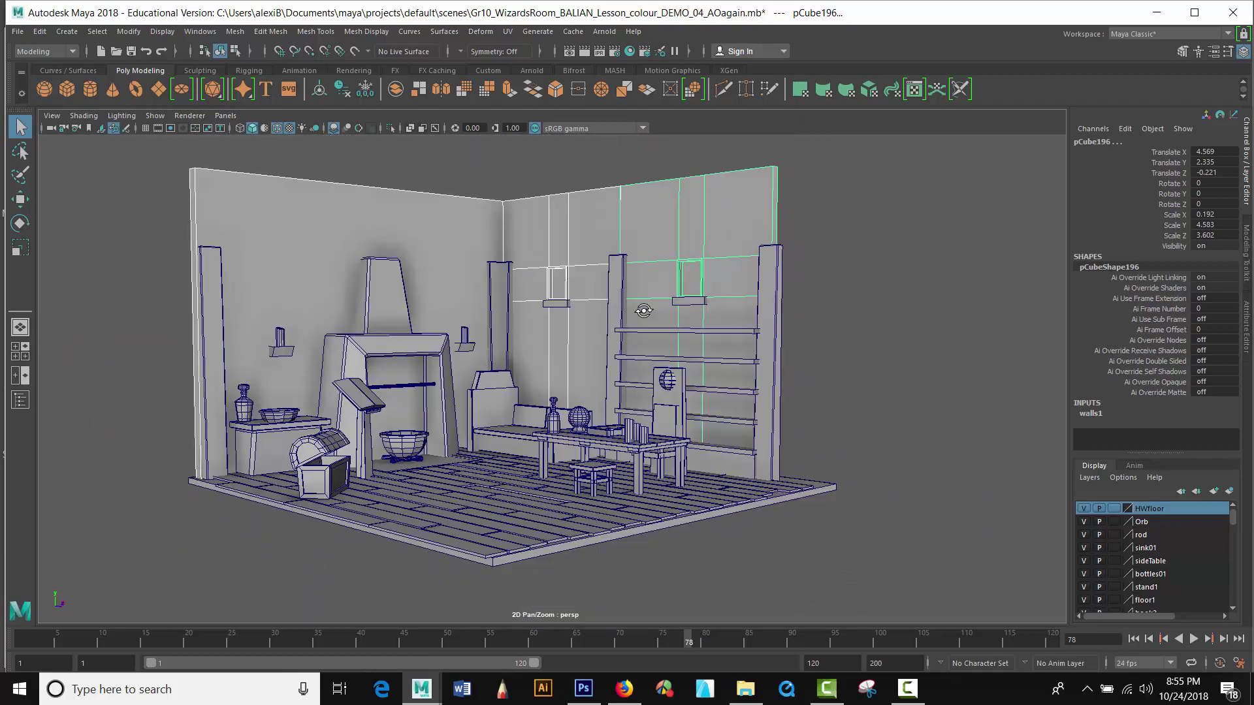
pyautogui.scroll(4, 633, 346)
pyautogui.scroll(1, 617, 339)
pyautogui.keyDown('alt'); pyautogui.moveTo(617, 340); pyautogui.dragTo(624, 310, button='middle'); pyautogui.keyUp('alt')
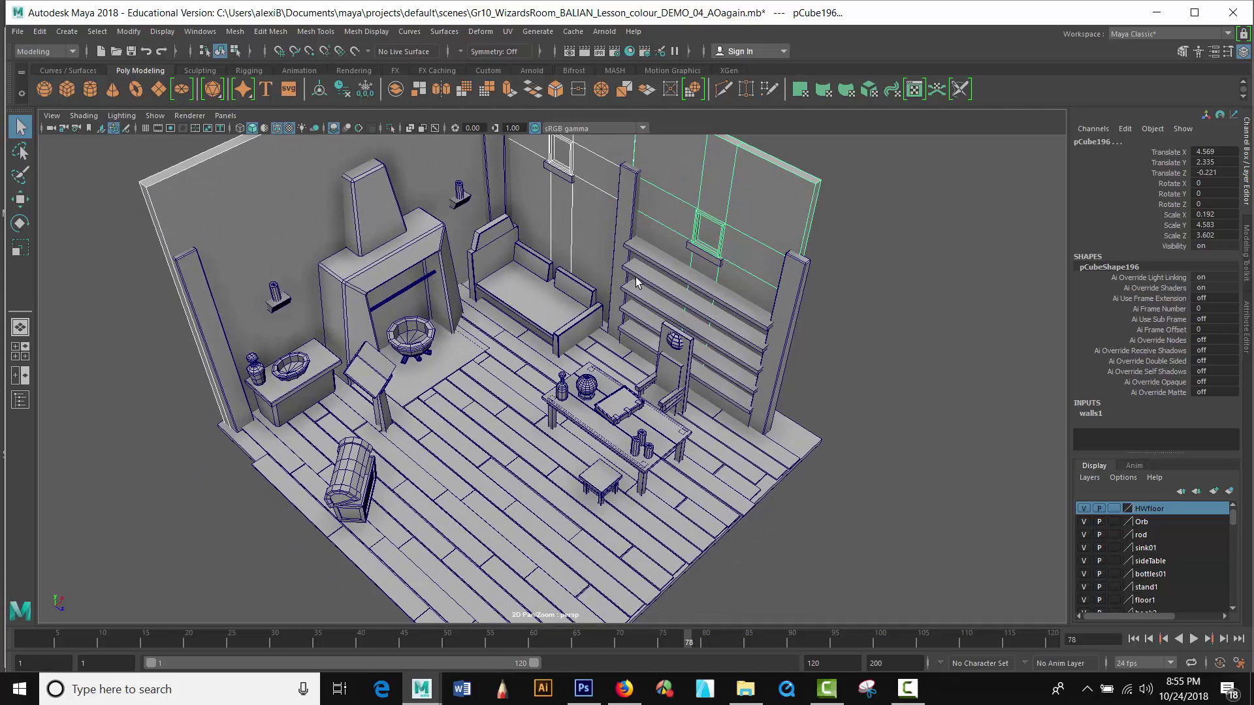
pyautogui.moveTo(741, 206); pyautogui.dragTo(720, 541, button='right')
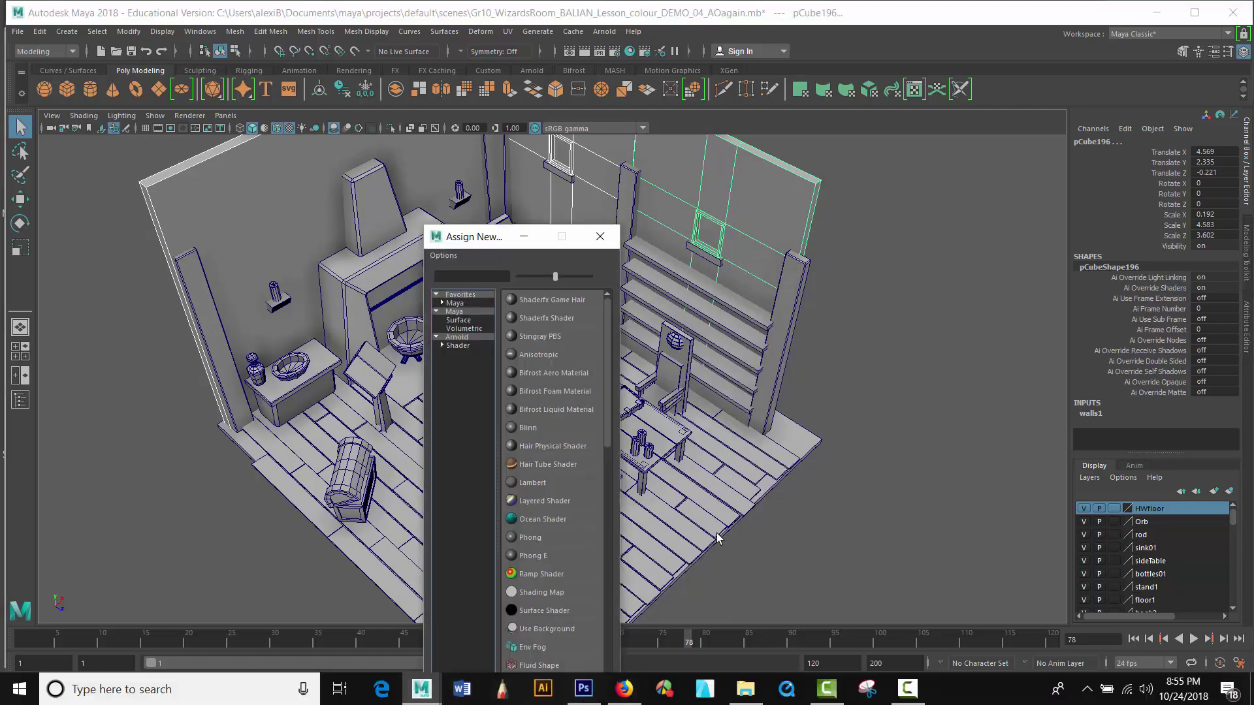
# Step: Assign a new Arnold aiStandardSurface to the walls and rename it walls2
pyautogui.click(457, 346)
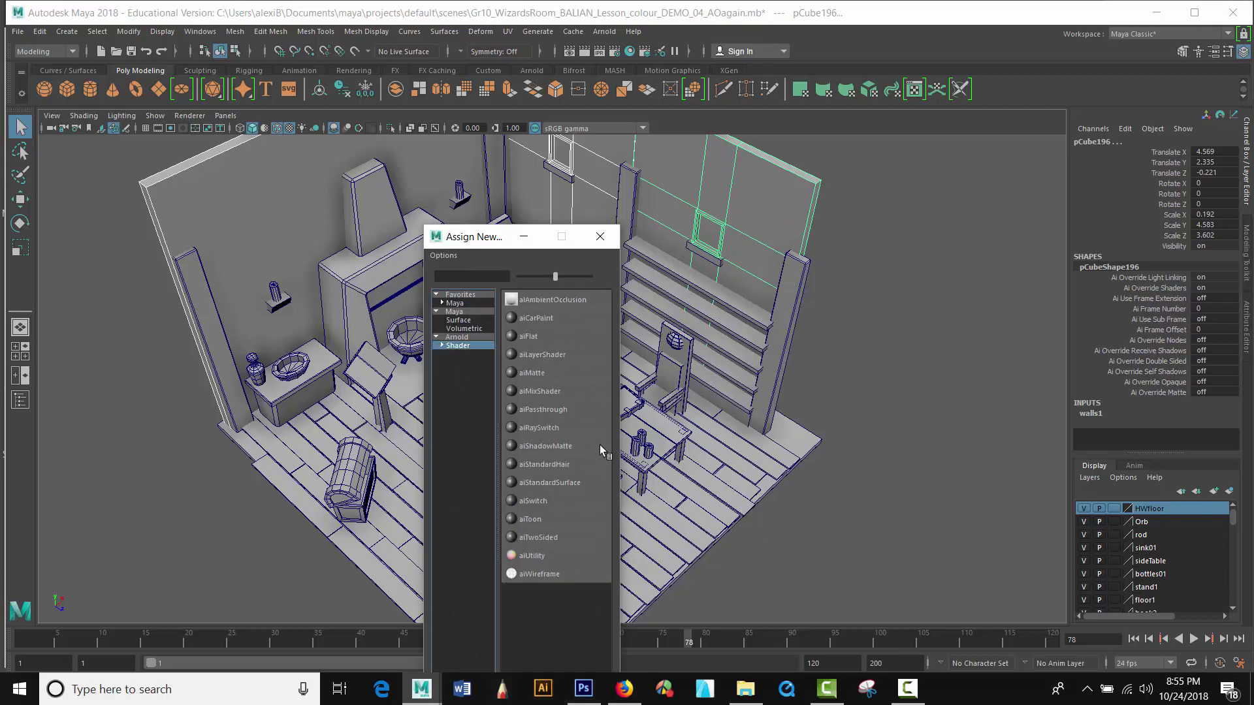
pyautogui.click(557, 483)
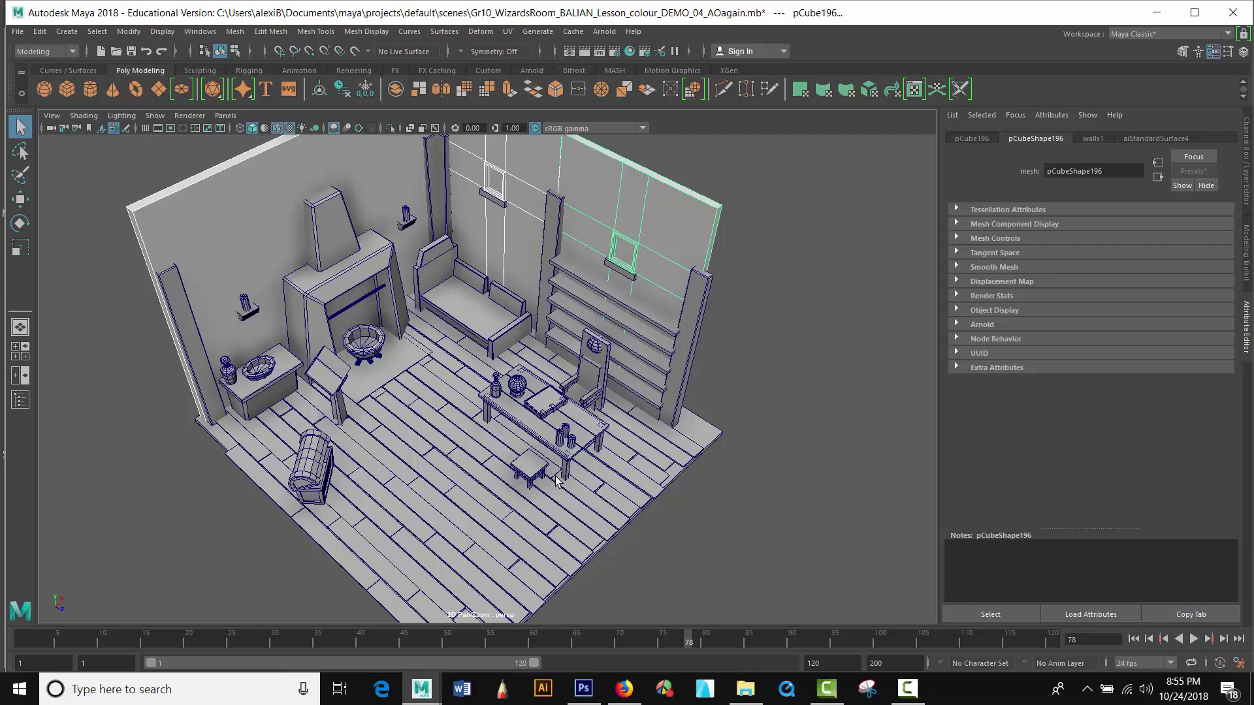
pyautogui.click(1154, 139)
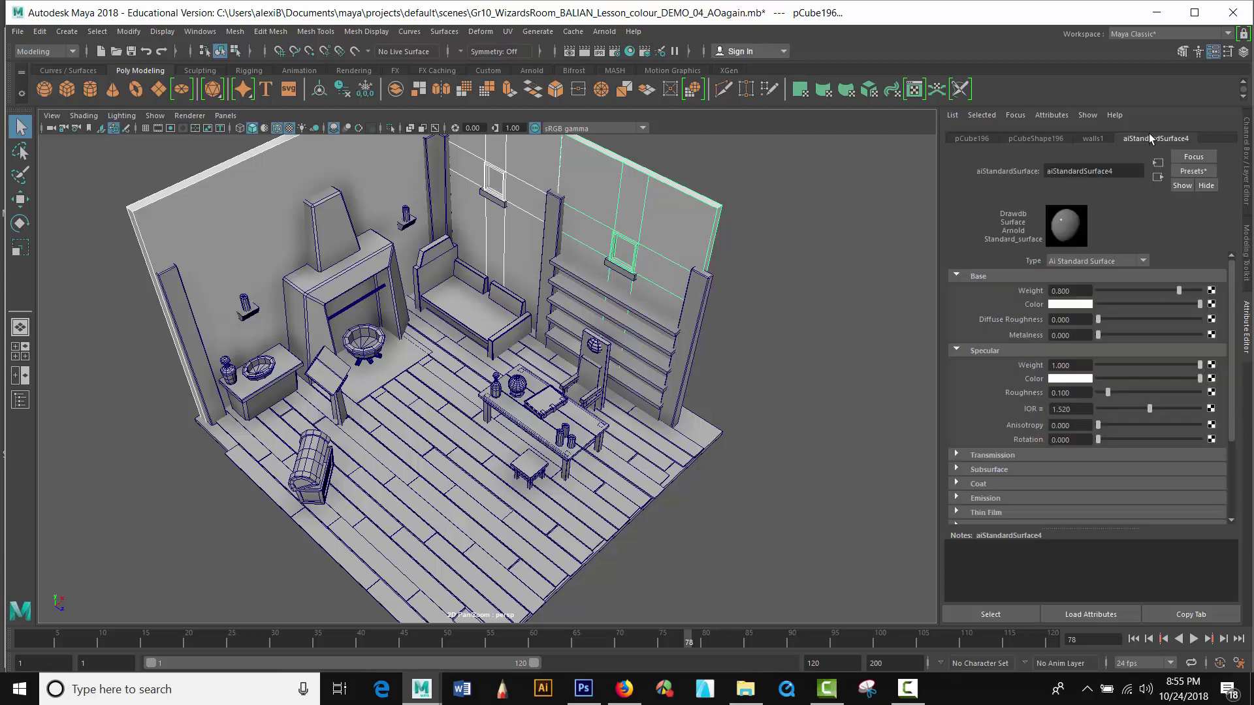
pyautogui.doubleClick(1093, 171)
pyautogui.write('walls2')
pyautogui.press('Return')
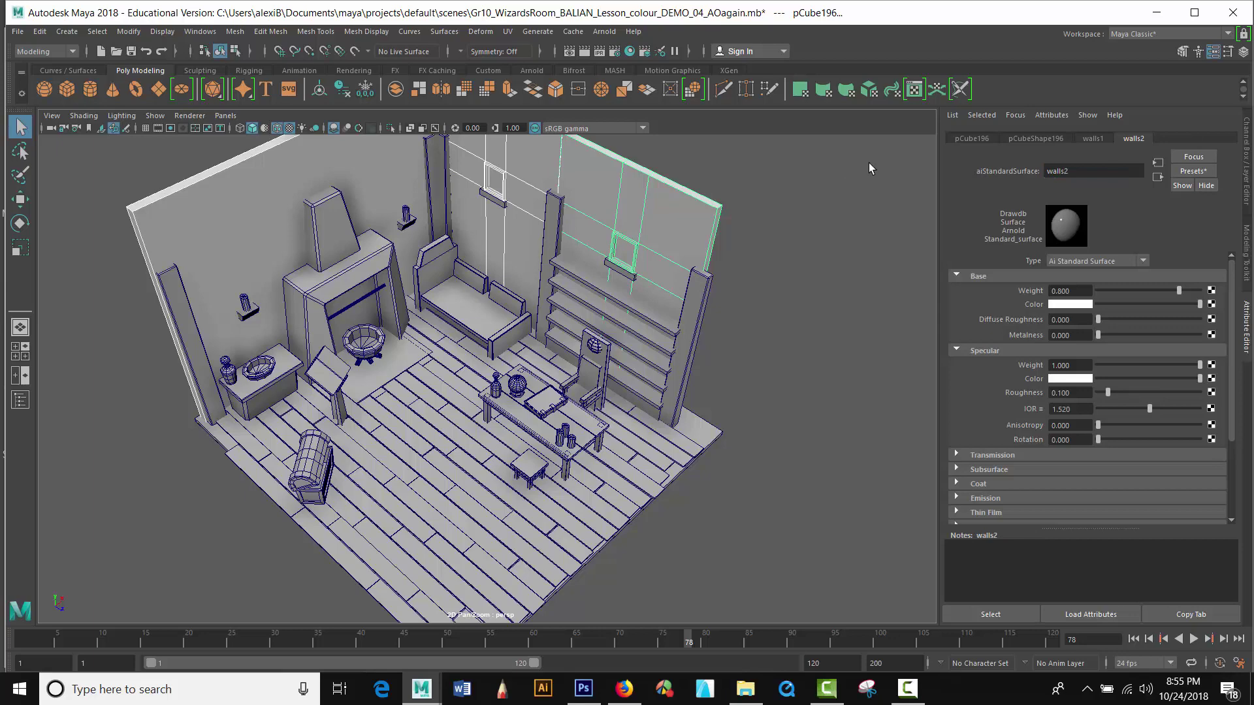
# Step: Set the walls2 material's Specular Weight to 0
pyautogui.click(1082, 362)
pyautogui.write('0')
pyautogui.press('Return')
pyautogui.keyDown('alt'); pyautogui.moveTo(767, 416); pyautogui.dragTo(559, 300); pyautogui.keyUp('alt')
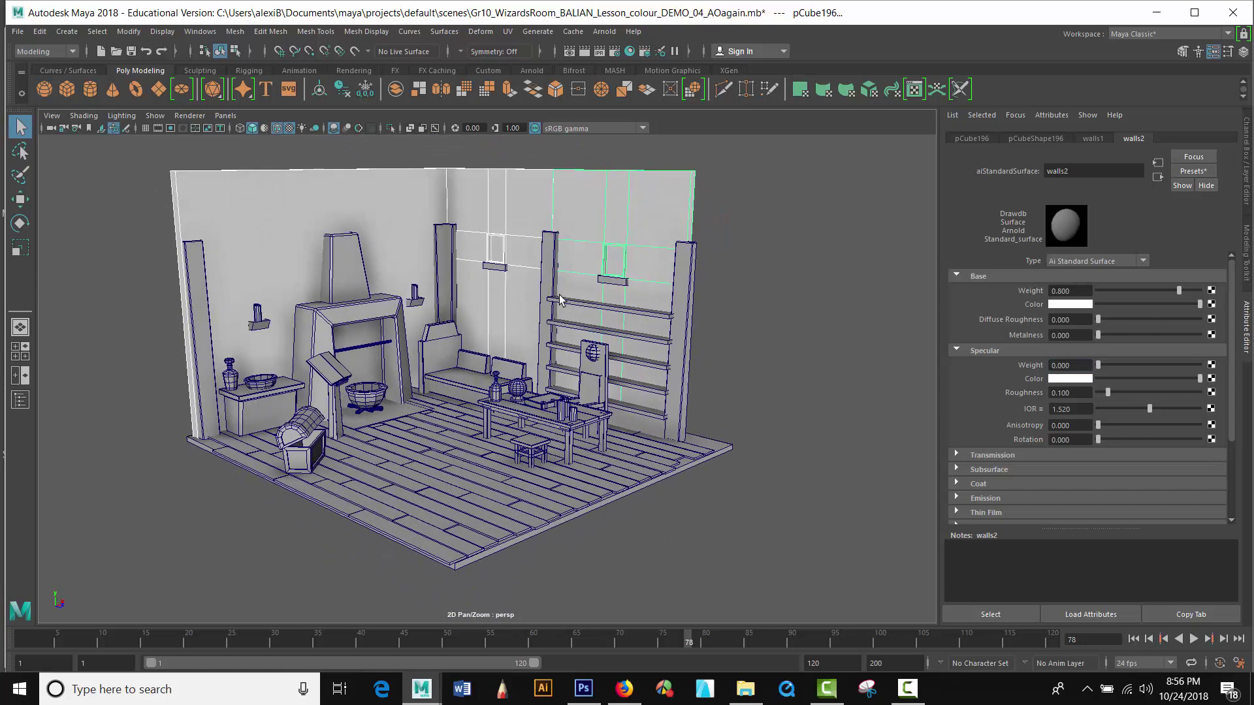
pyautogui.scroll(3, 554, 343)
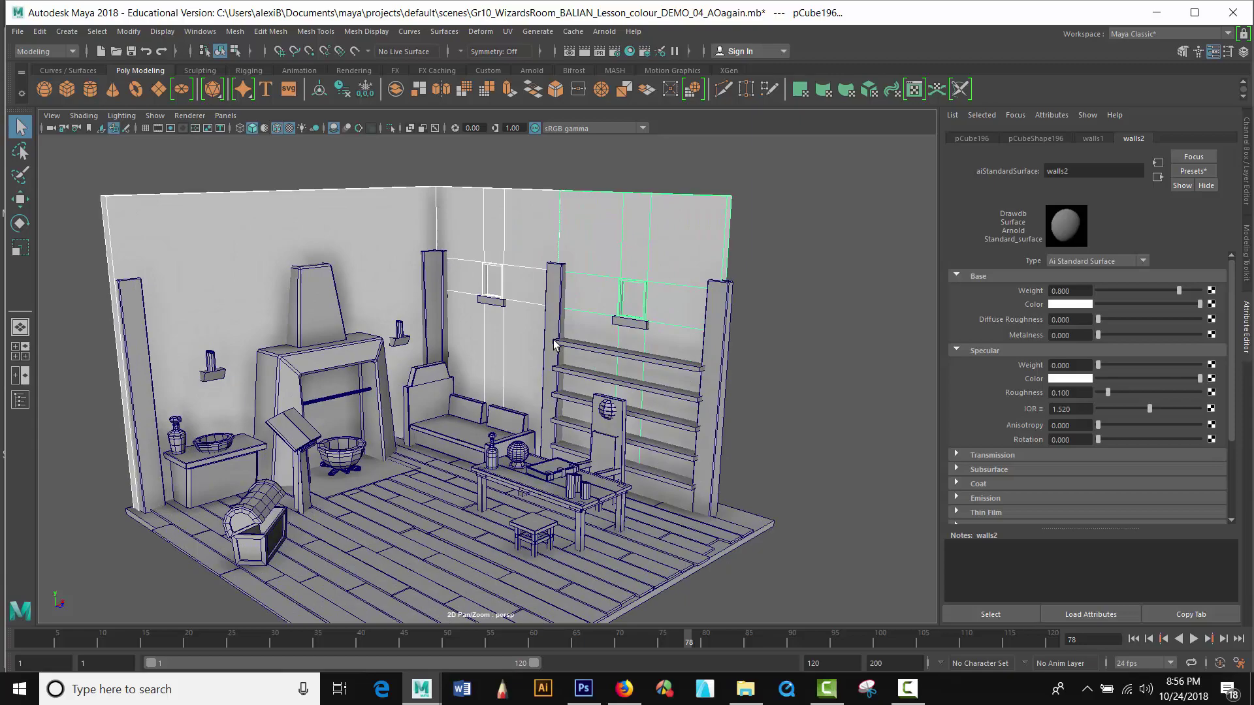
pyautogui.scroll(2, 553, 342)
pyautogui.keyDown('alt'); pyautogui.moveTo(484, 446); pyautogui.dragTo(528, 406, button='middle'); pyautogui.keyUp('alt')
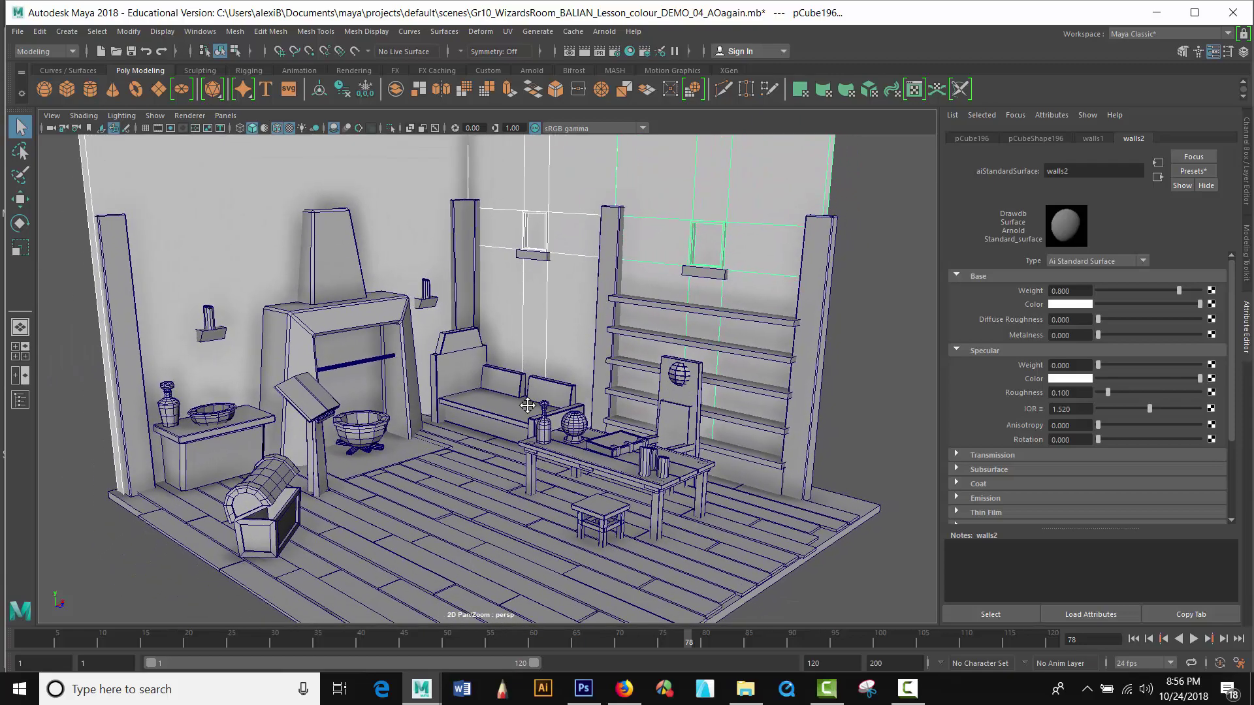
pyautogui.keyDown('alt'); pyautogui.moveTo(528, 405); pyautogui.dragTo(443, 303); pyautogui.keyUp('alt')
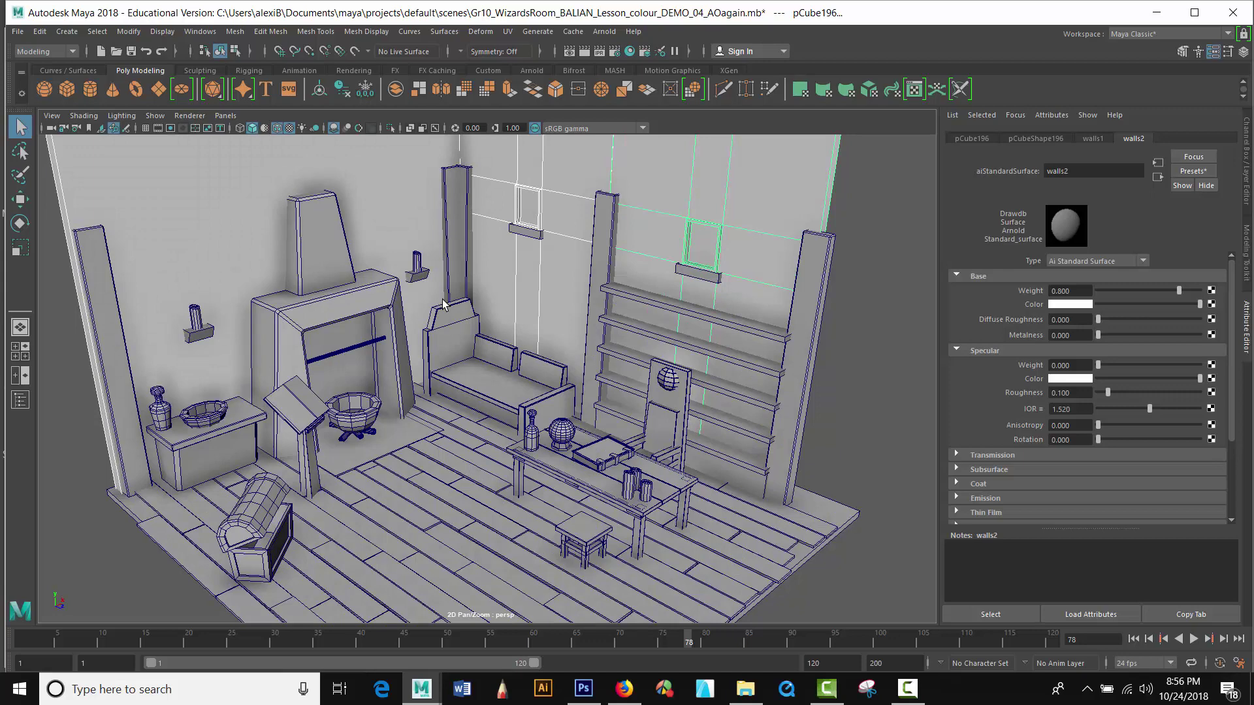
# Step: Shift the walls2 Base Color hue to a warm orange, then deselect the walls
pyautogui.click(1068, 303)
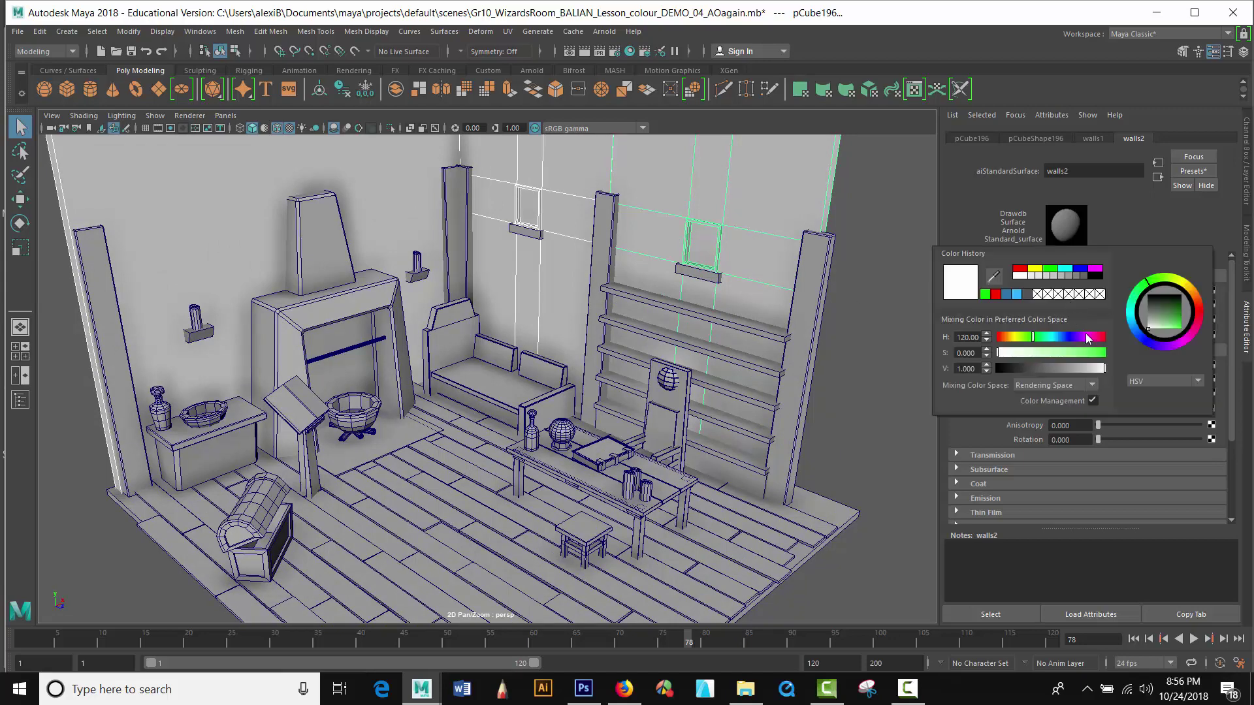
pyautogui.moveTo(1197, 310)
pyautogui.mouseDown()
pyautogui.moveTo(1196, 297)
pyautogui.moveTo(1175, 329)
pyautogui.mouseUp()
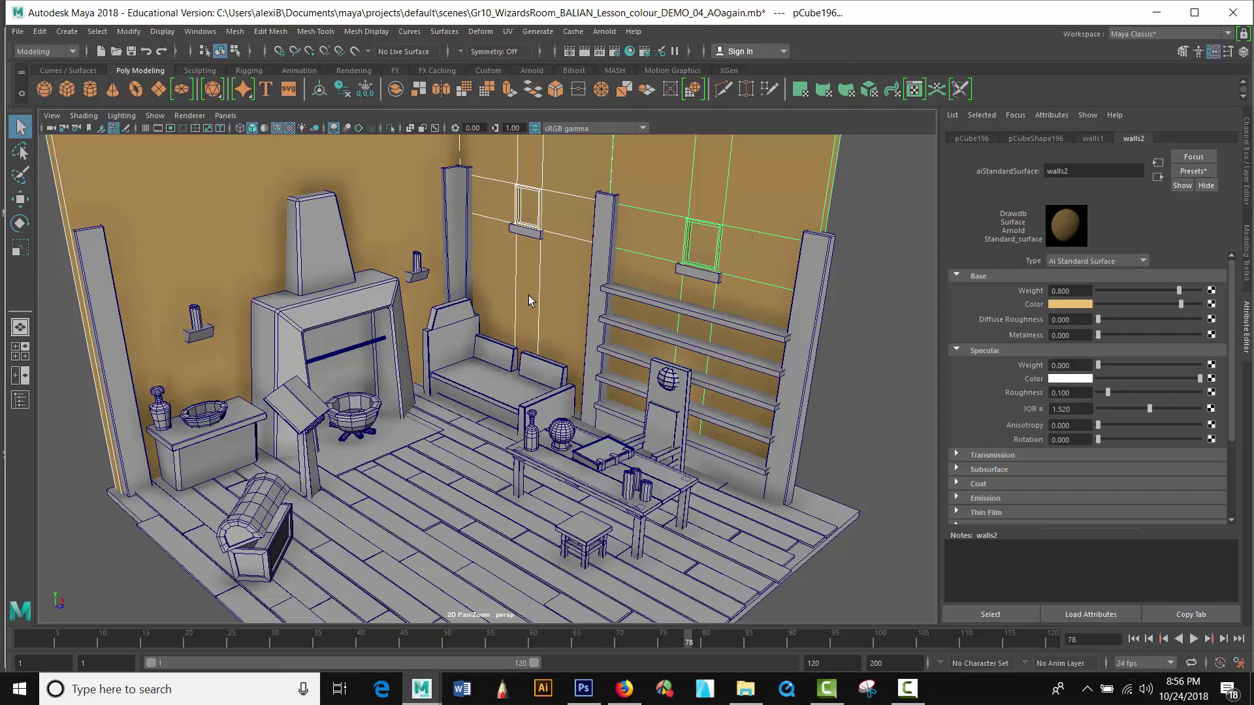
pyautogui.keyDown('alt'); pyautogui.moveTo(451, 353); pyautogui.dragTo(445, 354); pyautogui.keyUp('alt')
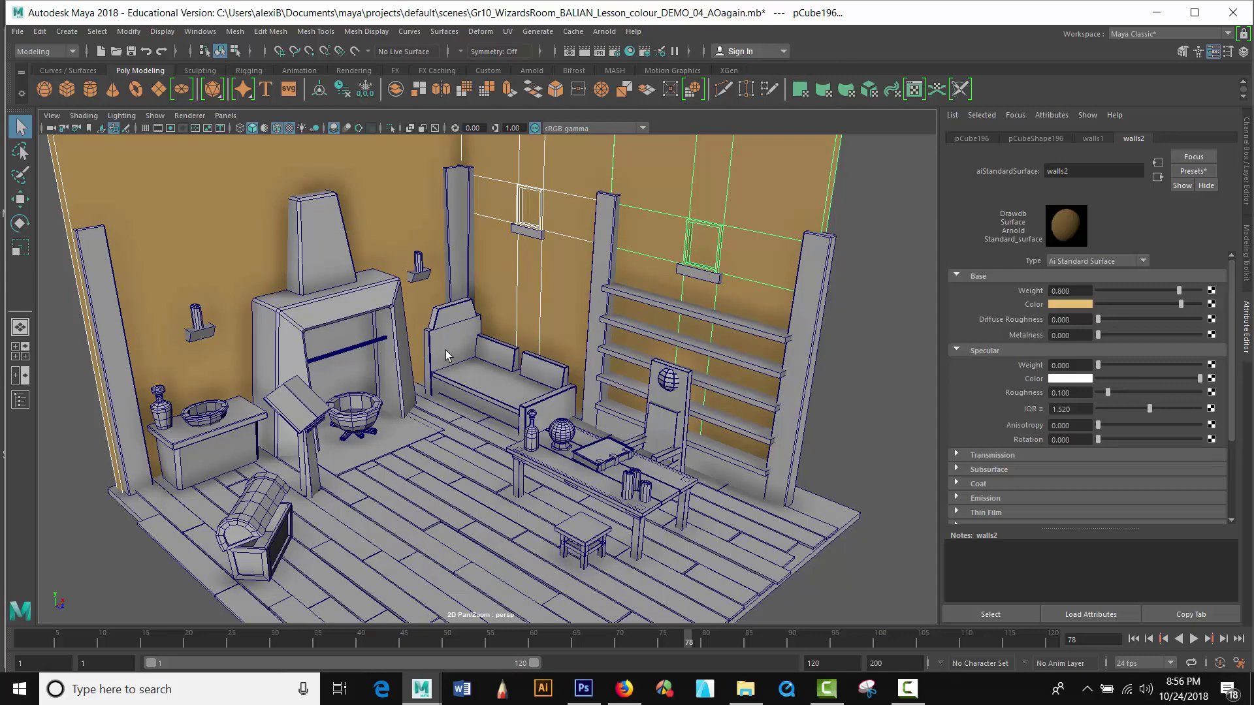
pyautogui.click(860, 409)
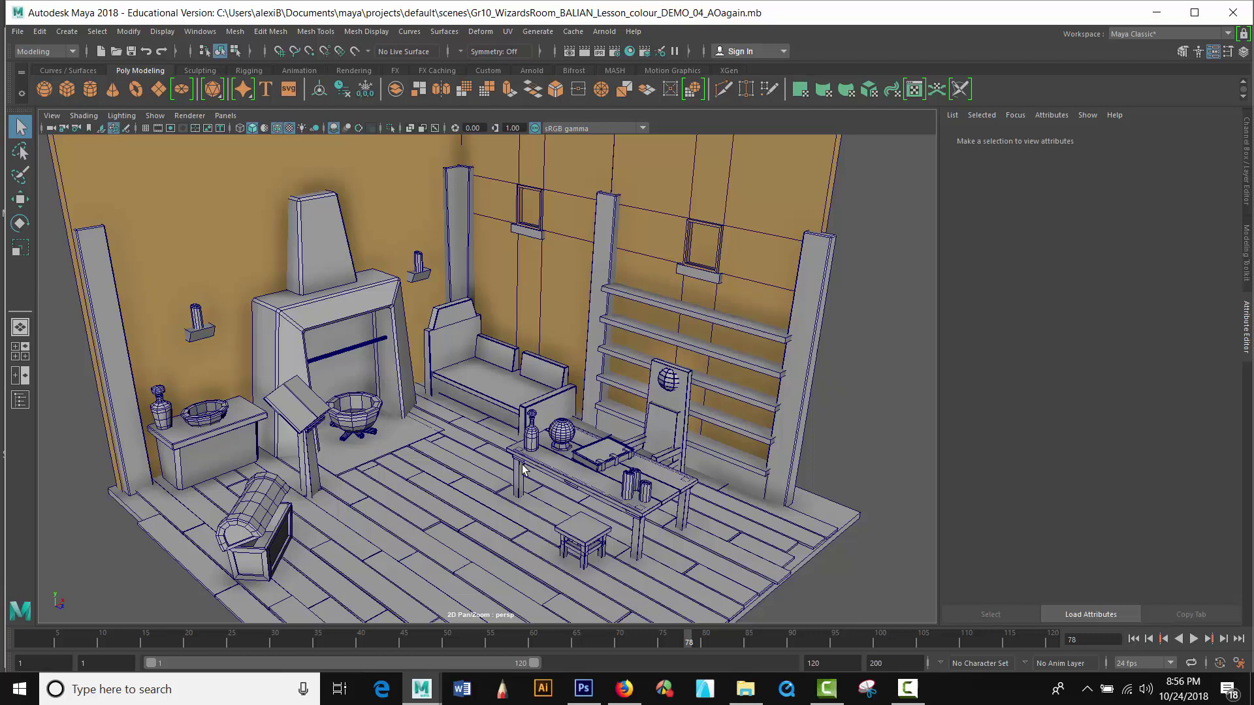
# Step: Select all objects in the floor1 display layer
pyautogui.click(797, 536)
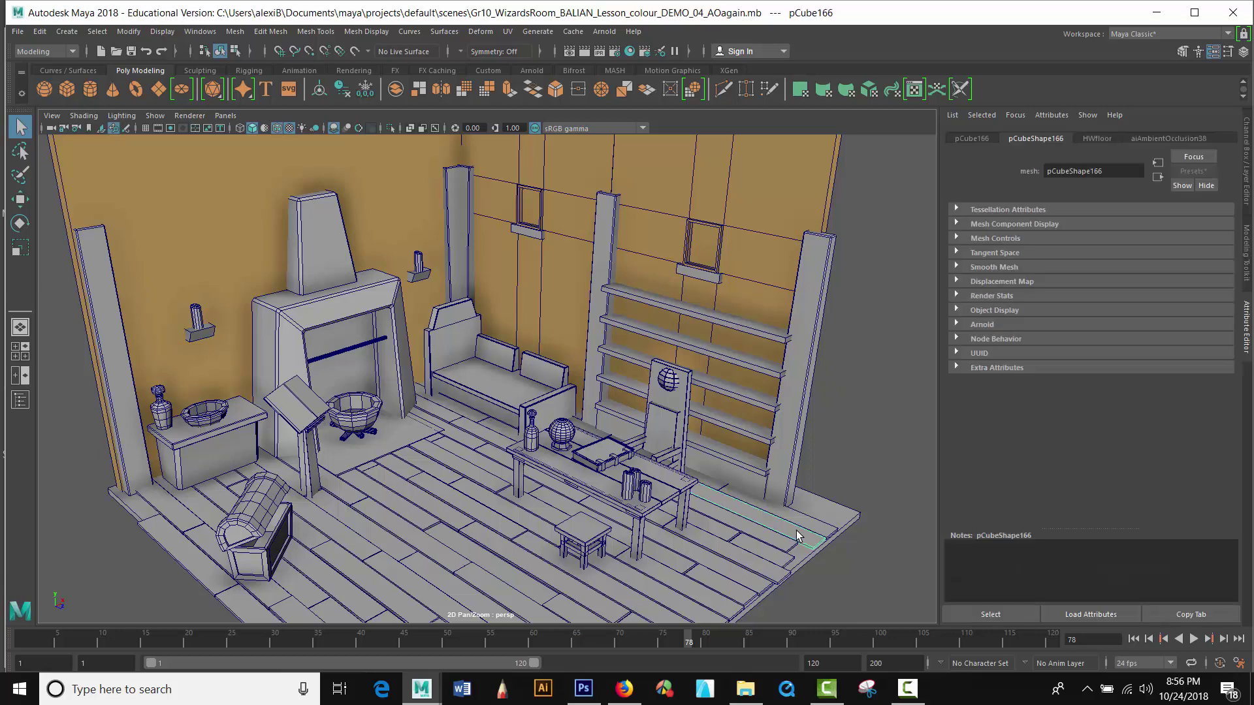
pyautogui.hotkey('ctrl', 'a')
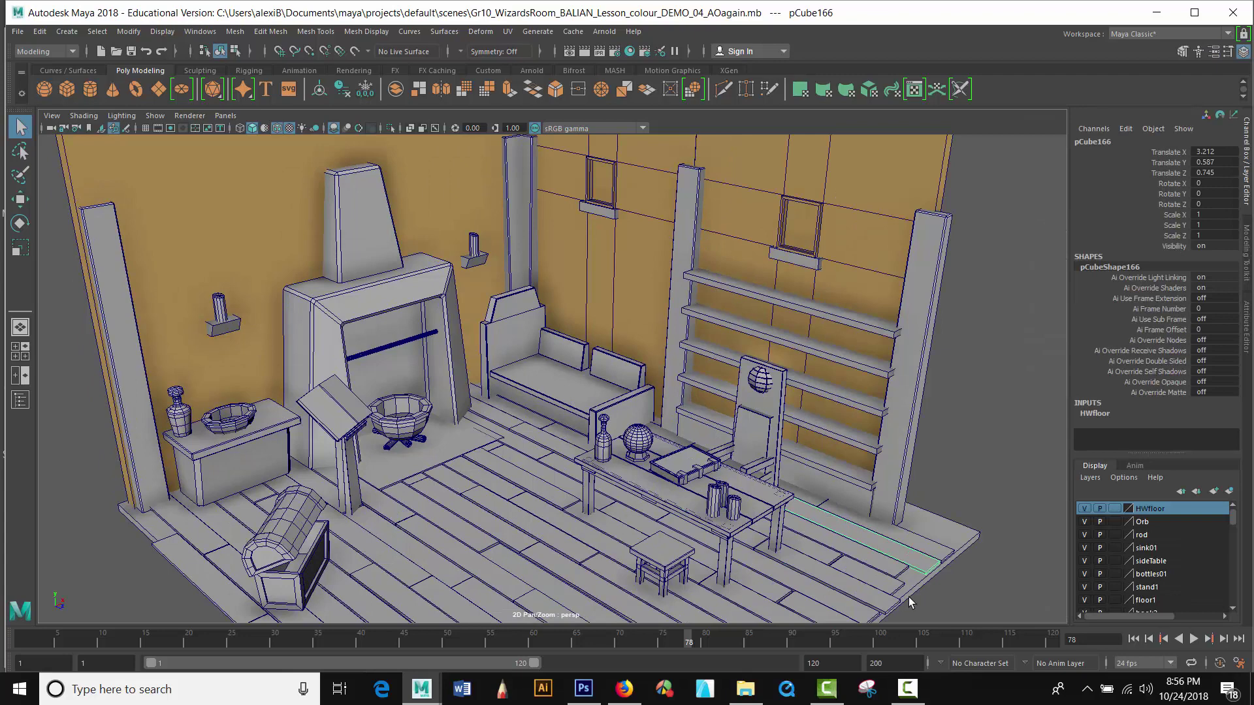
pyautogui.scroll(-2, 1183, 593)
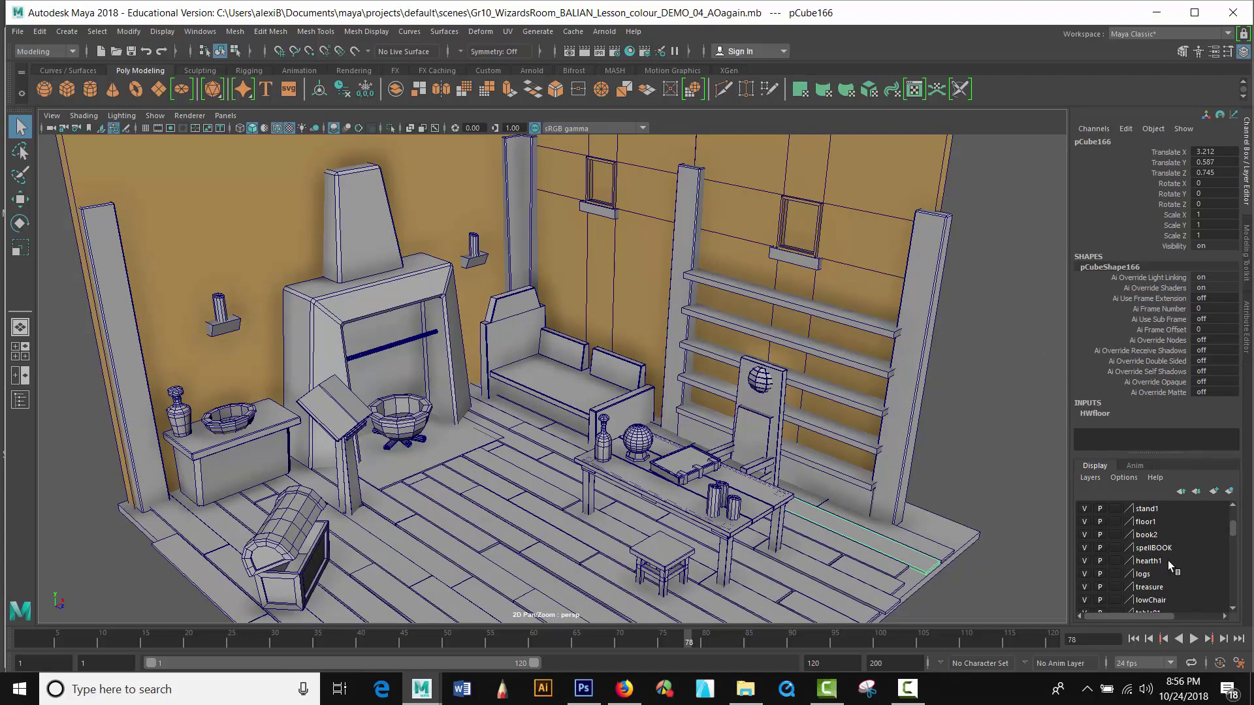
pyautogui.click(1167, 520)
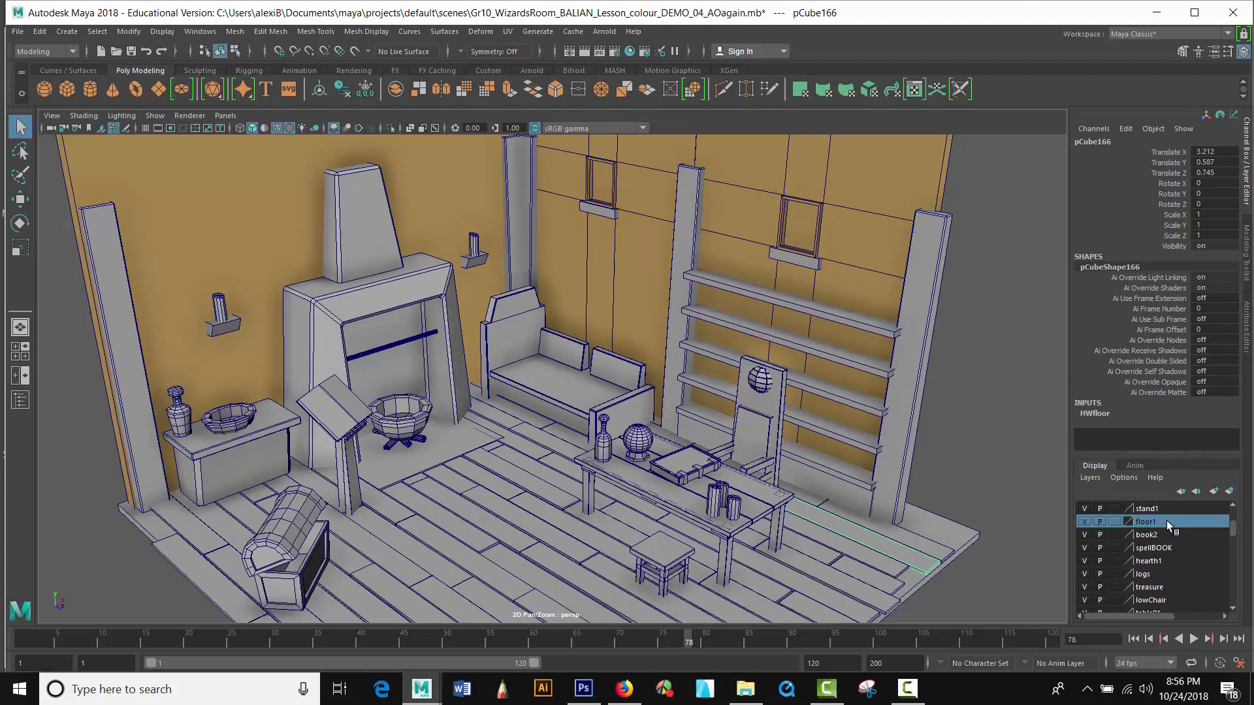
pyautogui.rightClick(1165, 521)
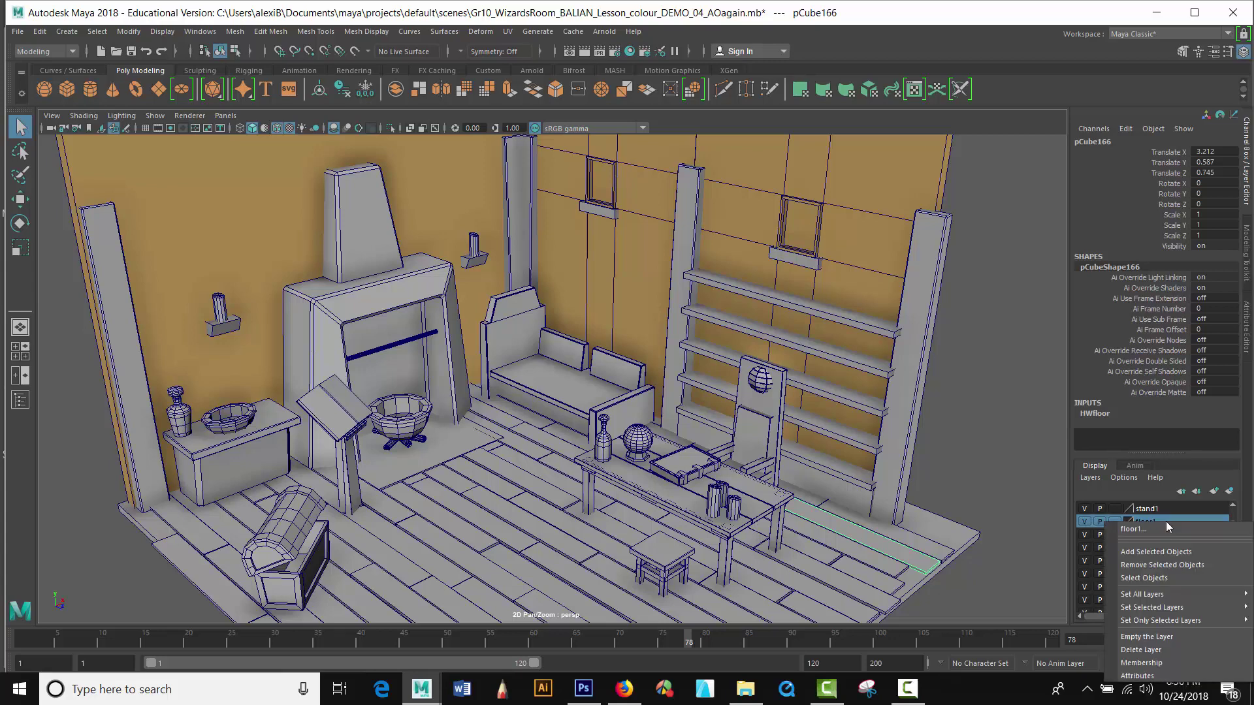
pyautogui.click(1159, 578)
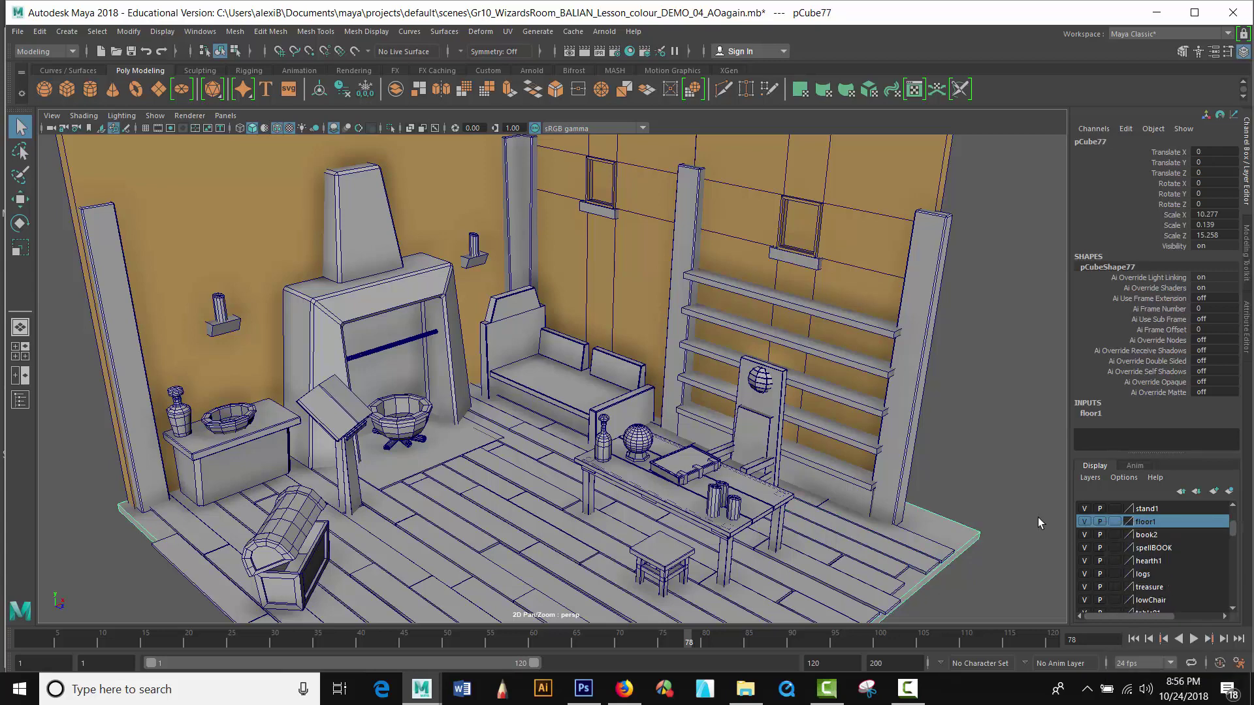
# Step: Enlarge the layer list, pick the HardWoodFloor layer, and select the left wall pillar
pyautogui.moveTo(1139, 451); pyautogui.dragTo(1135, 230)
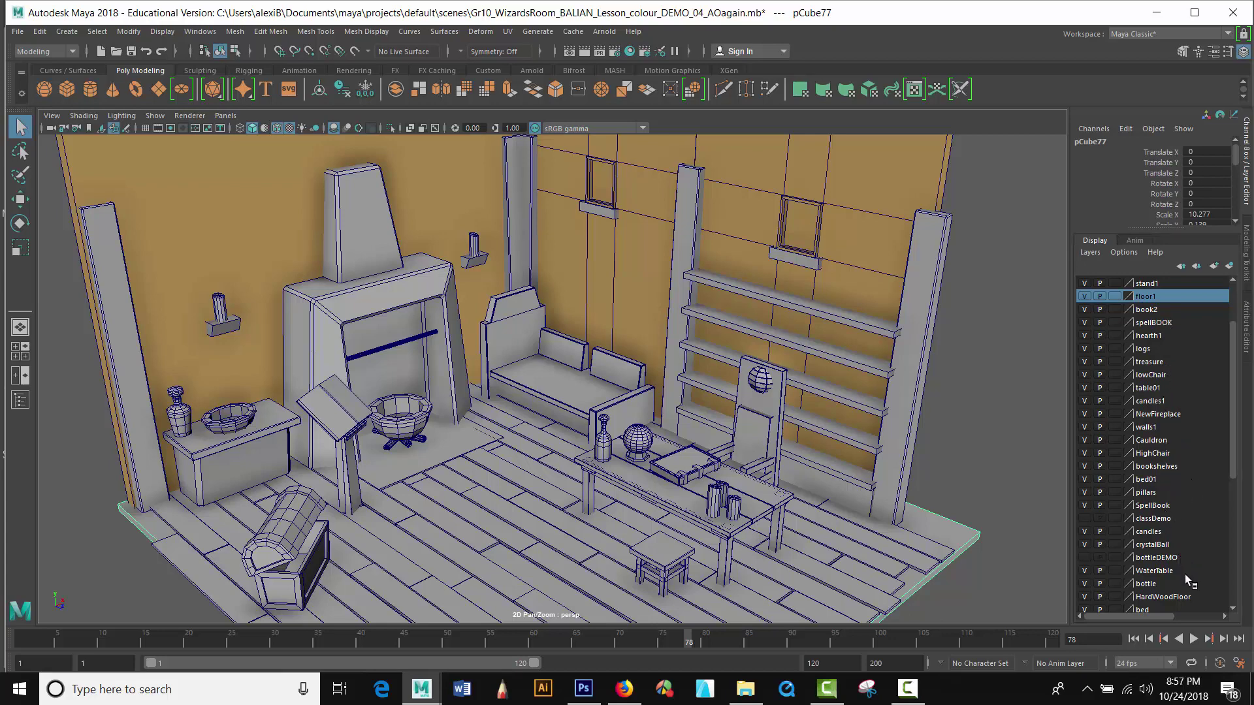
pyautogui.scroll(-1, 1179, 585)
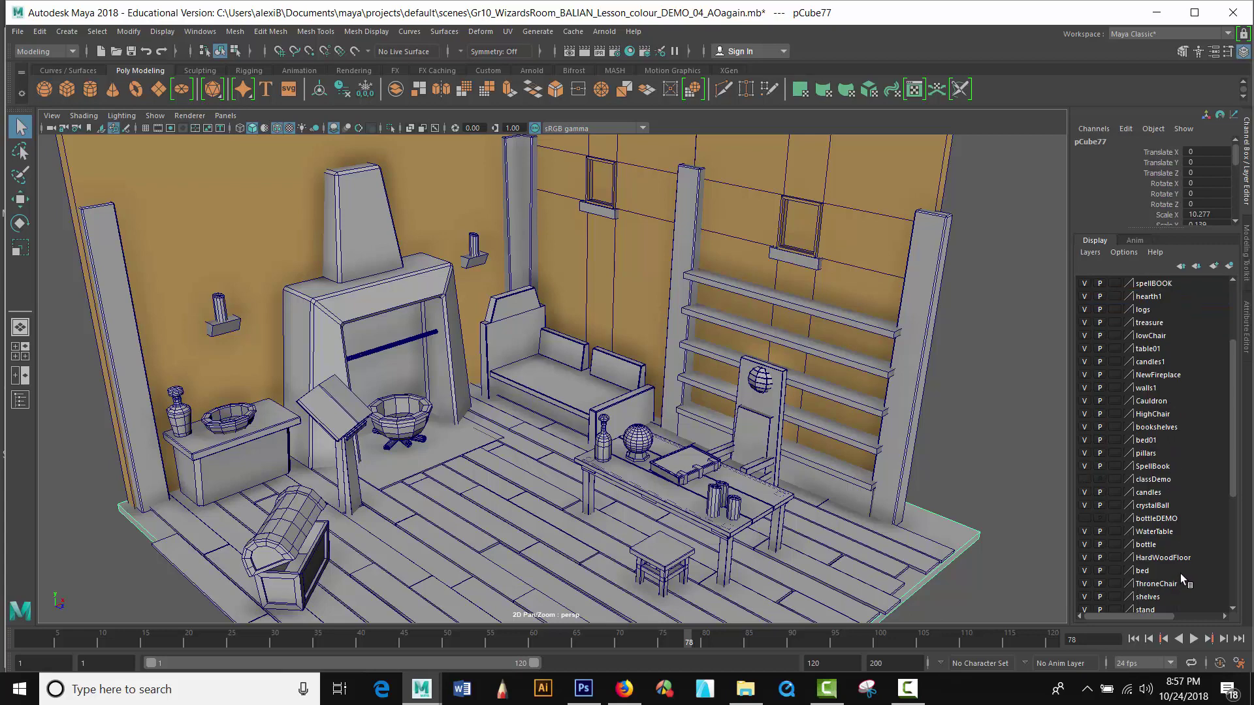
pyautogui.click(1171, 558)
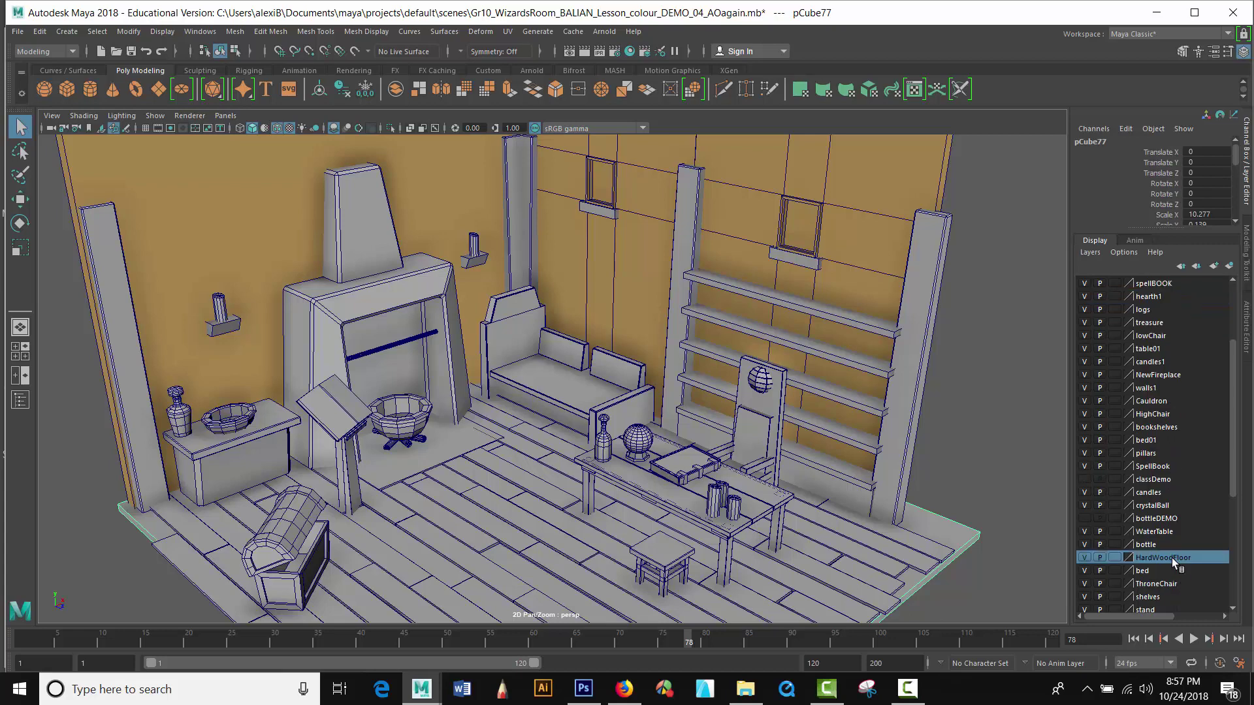
pyautogui.rightClick(1172, 558)
pyautogui.moveTo(1162, 470)
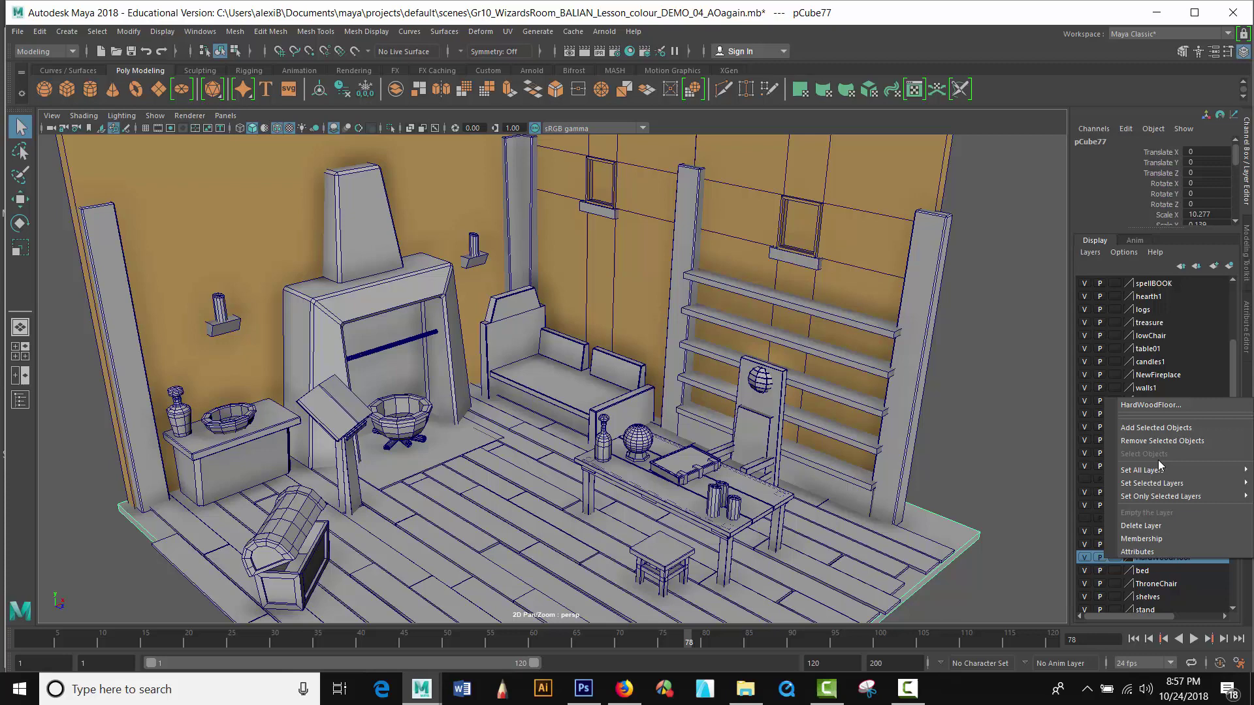
pyautogui.click(1166, 570)
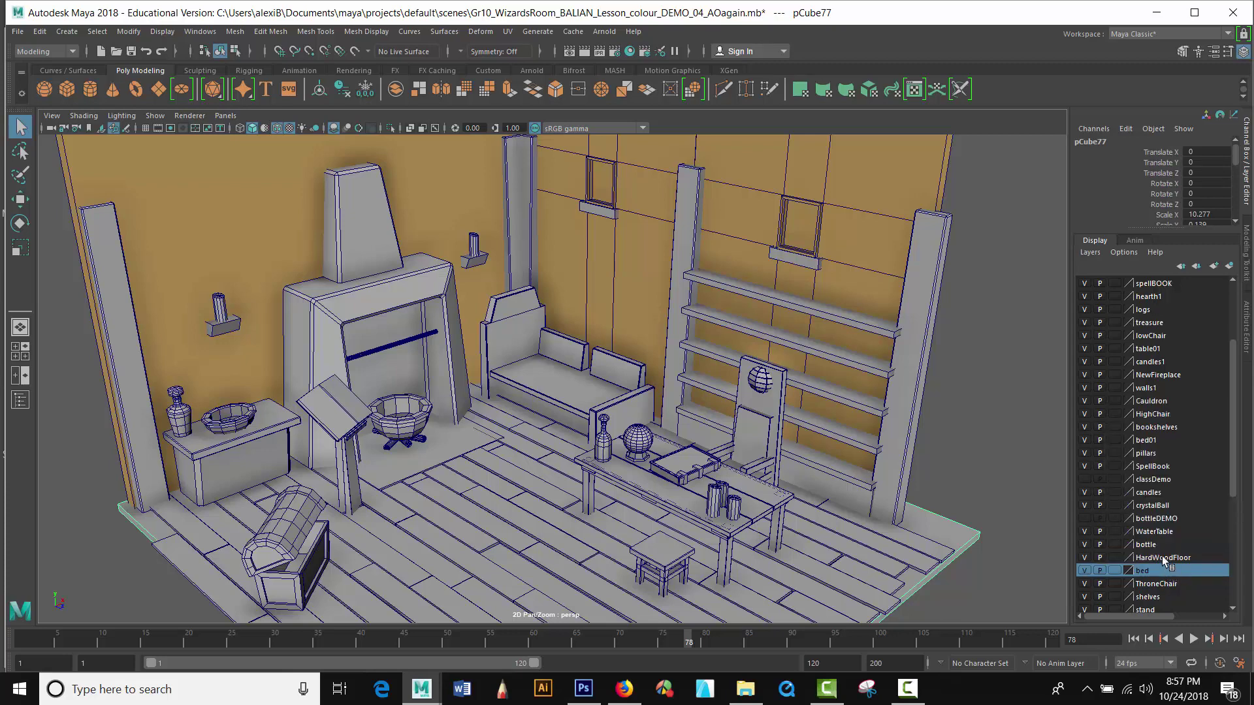
pyautogui.click(1162, 556)
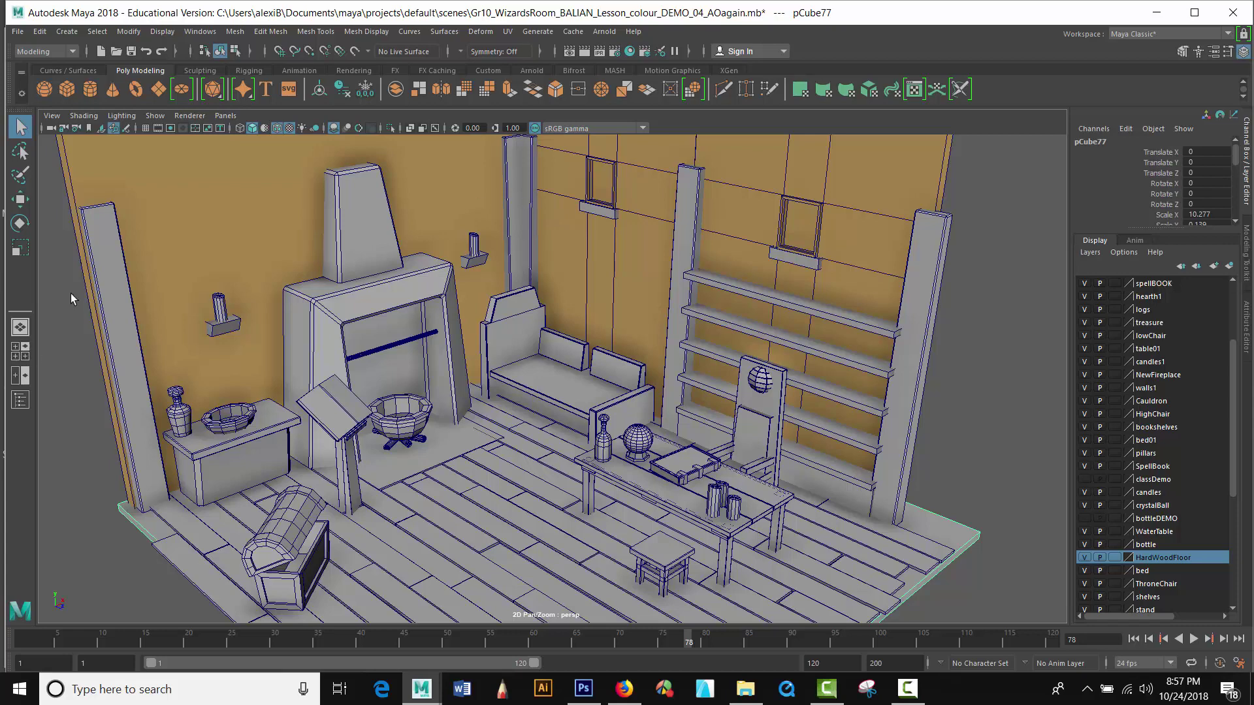
pyautogui.click(95, 245)
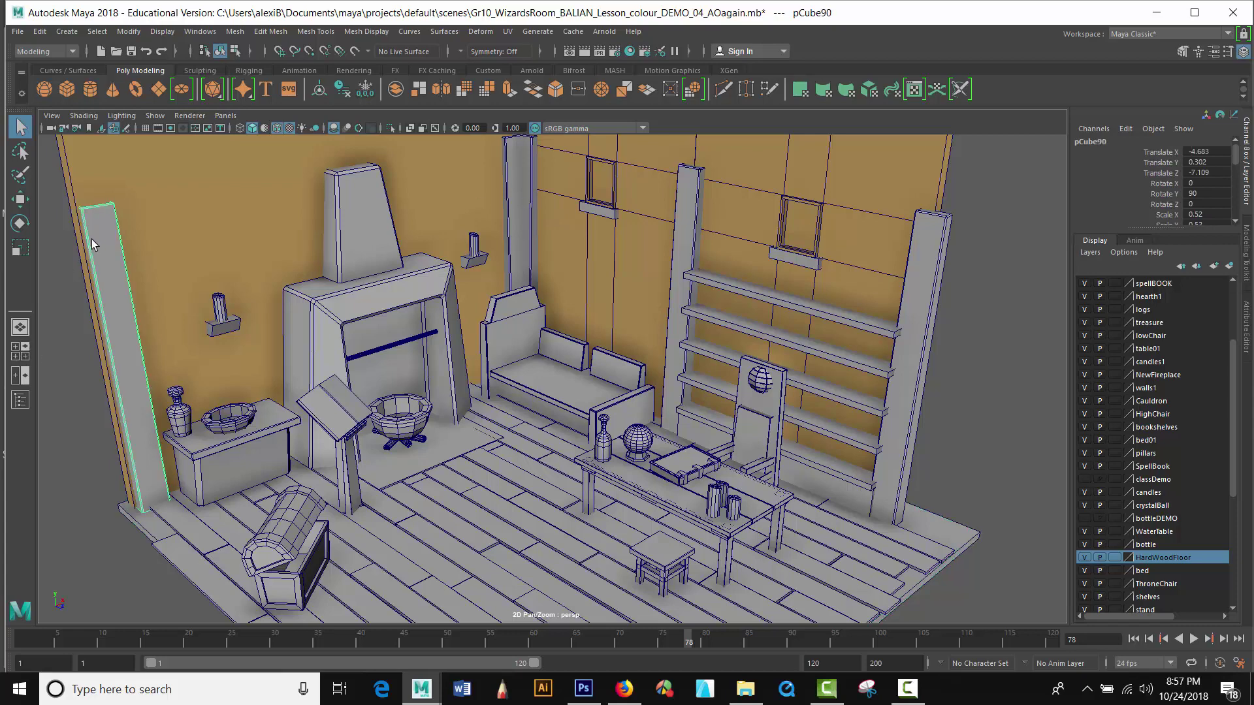
# Step: Select all four wall pillars and assign them a new aiStandardSurface material
pyautogui.keyDown('shift'); pyautogui.click(515, 174); pyautogui.keyUp('shift')
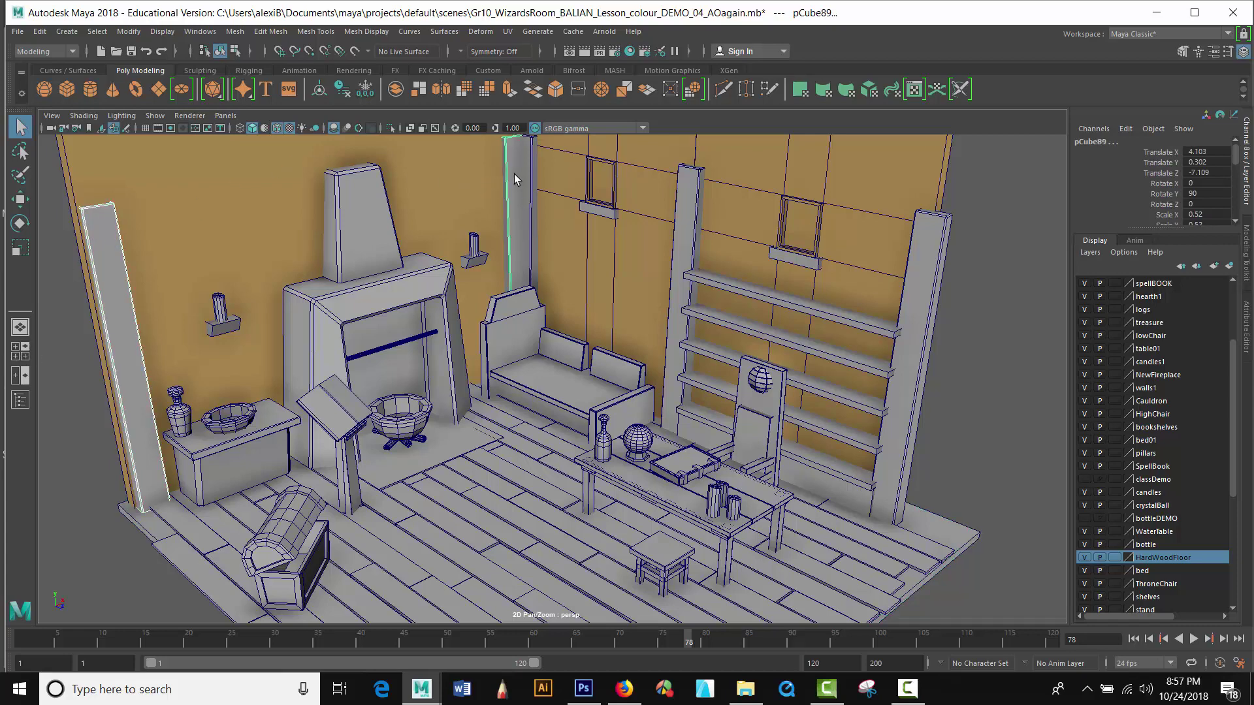
pyautogui.keyDown('shift'); pyautogui.click(685, 180); pyautogui.keyUp('shift')
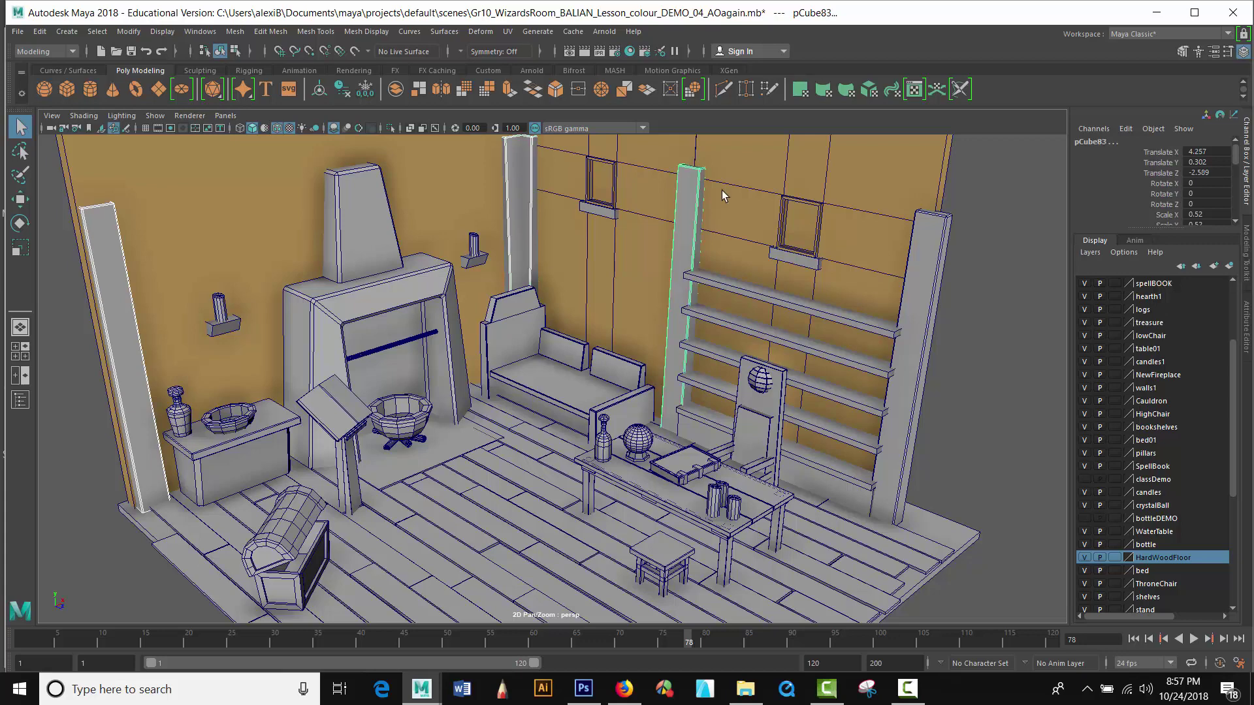
pyautogui.keyDown('shift'); pyautogui.click(943, 227); pyautogui.keyUp('shift')
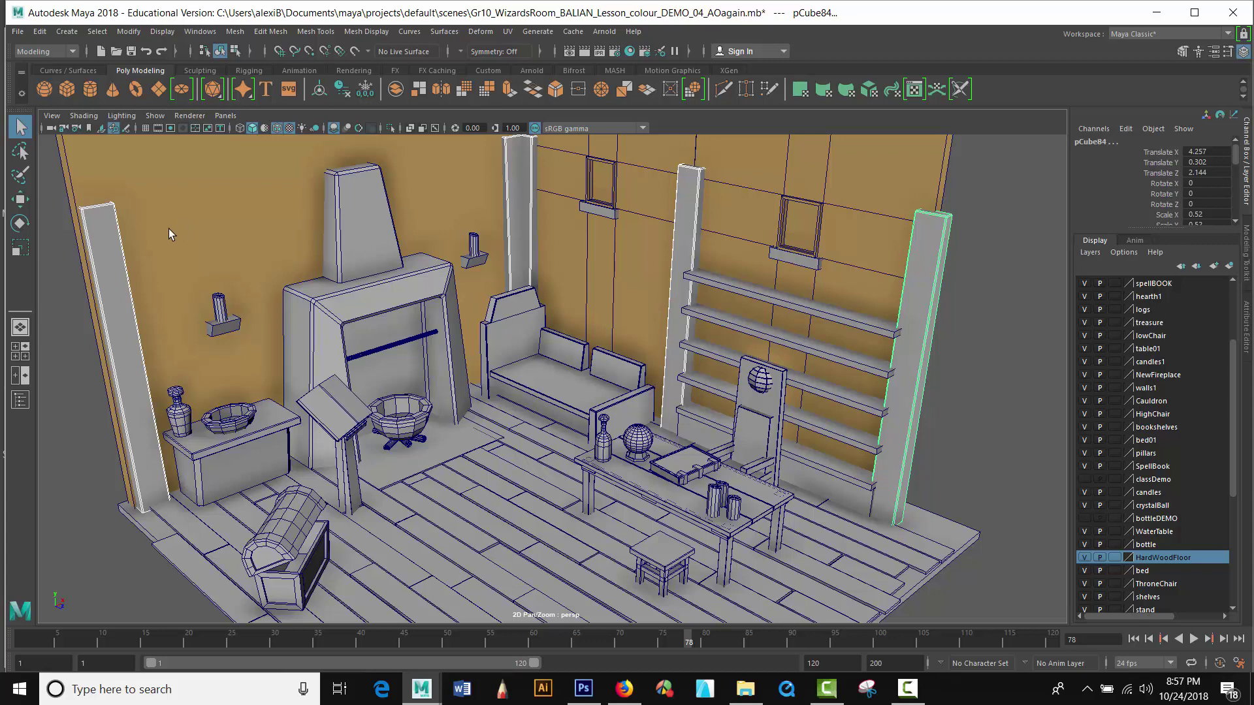
pyautogui.moveTo(104, 229); pyautogui.dragTo(96, 559, button='right')
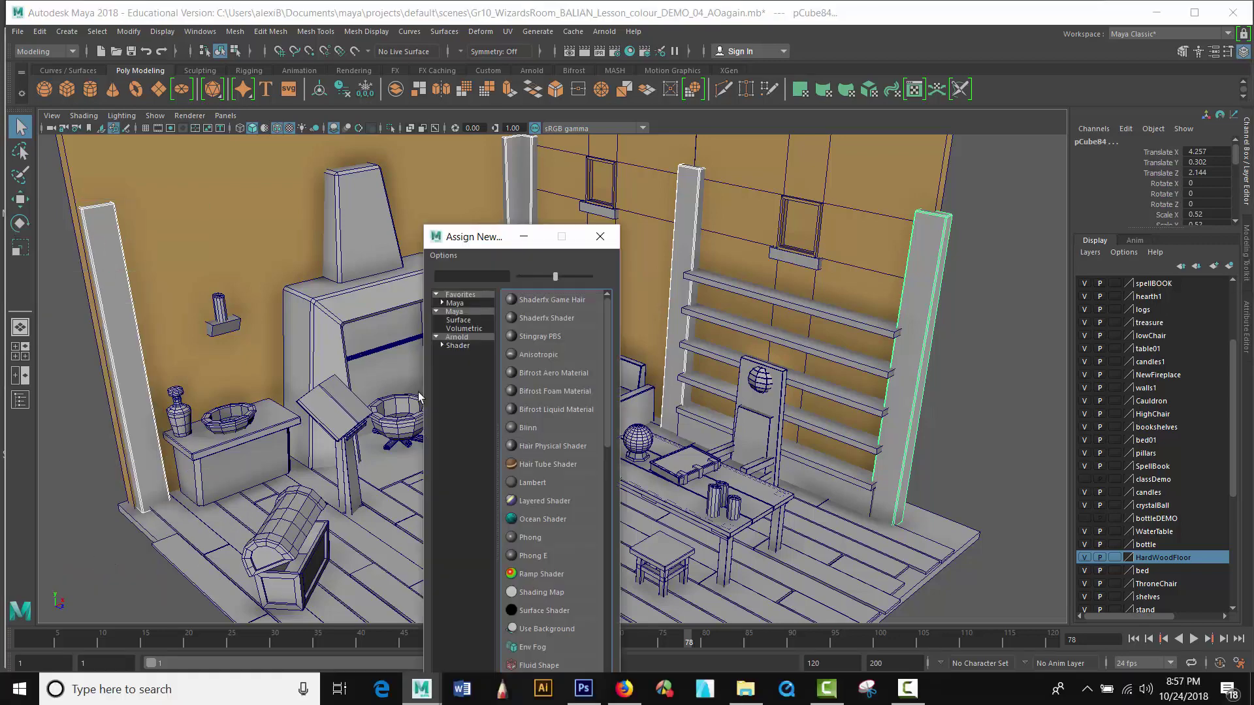
pyautogui.click(453, 344)
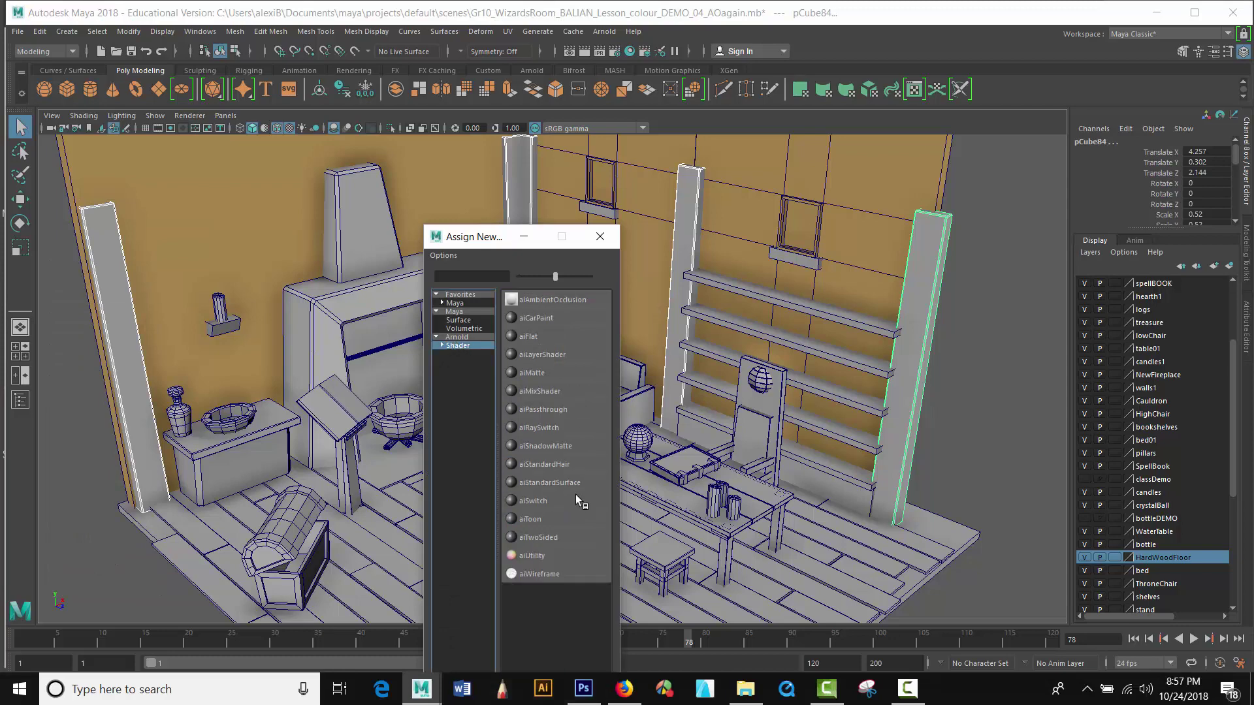
pyautogui.click(563, 482)
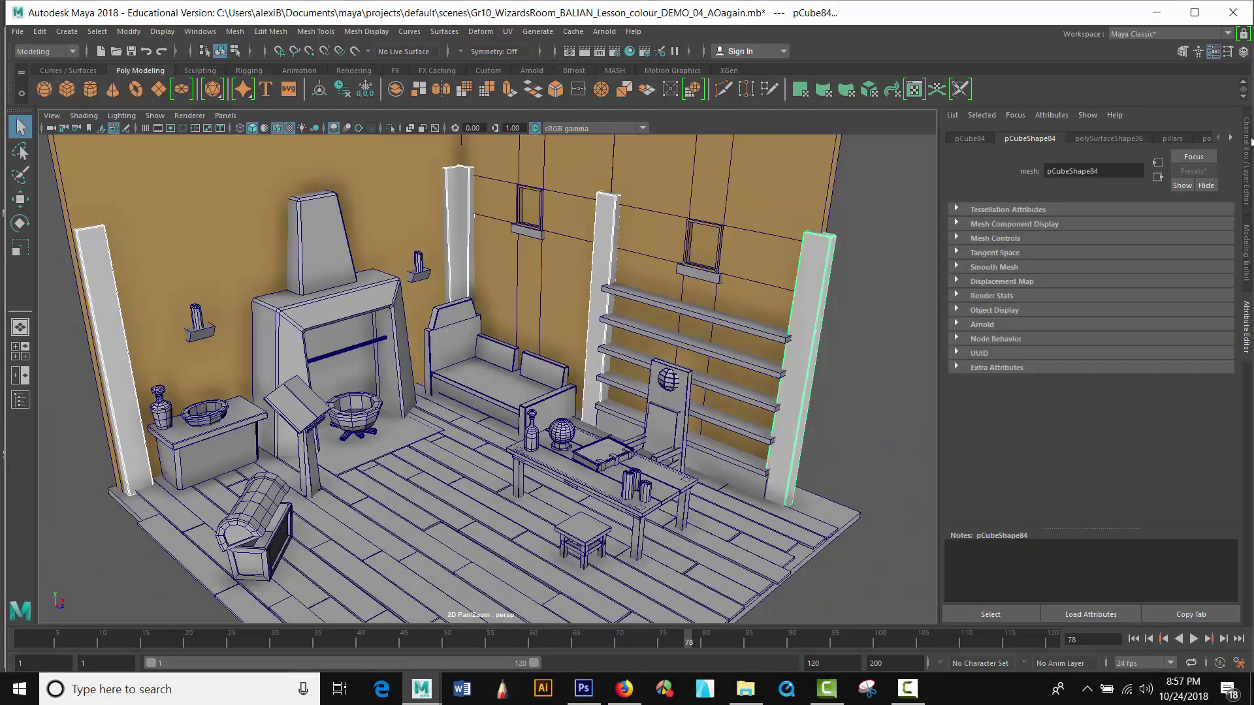
# Step: Bring up the aiStandardSurface5 settings and delete the pillars' construction history
pyautogui.click(1225, 137)
pyautogui.click(1225, 137)
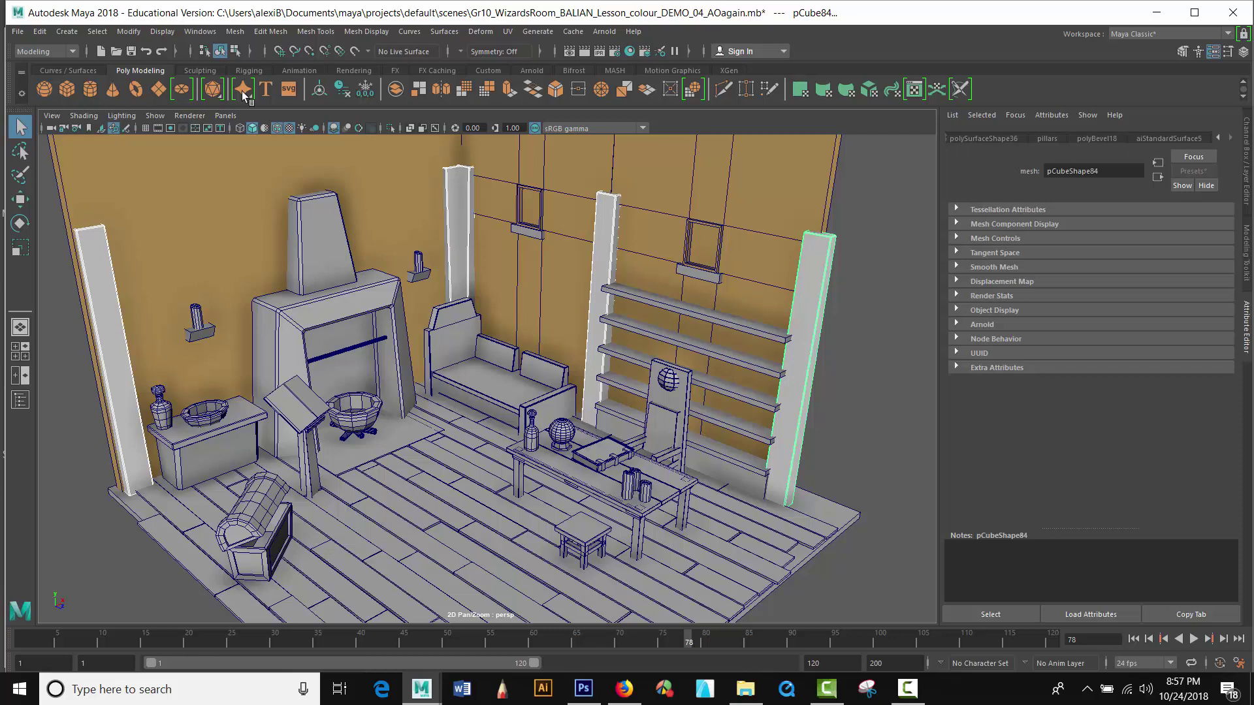
pyautogui.click(344, 96)
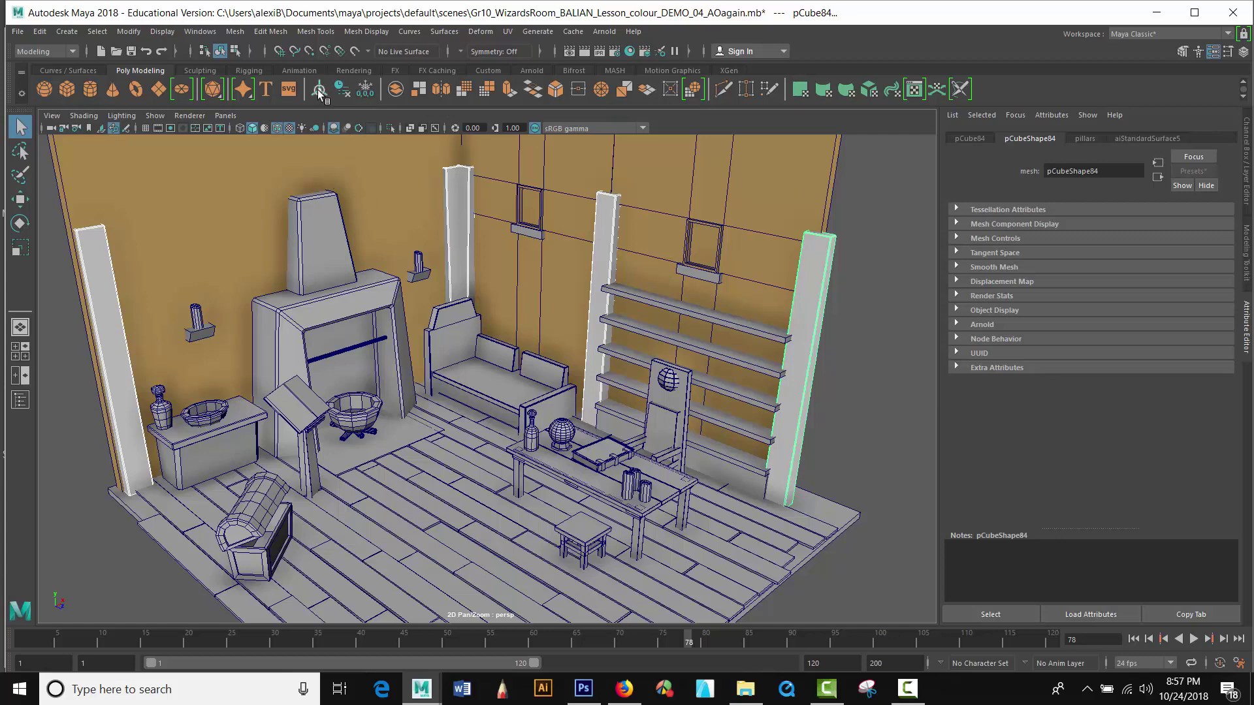
# Step: Rename the pillar material to columns1 and set its Specular Weight to 0
pyautogui.click(1148, 139)
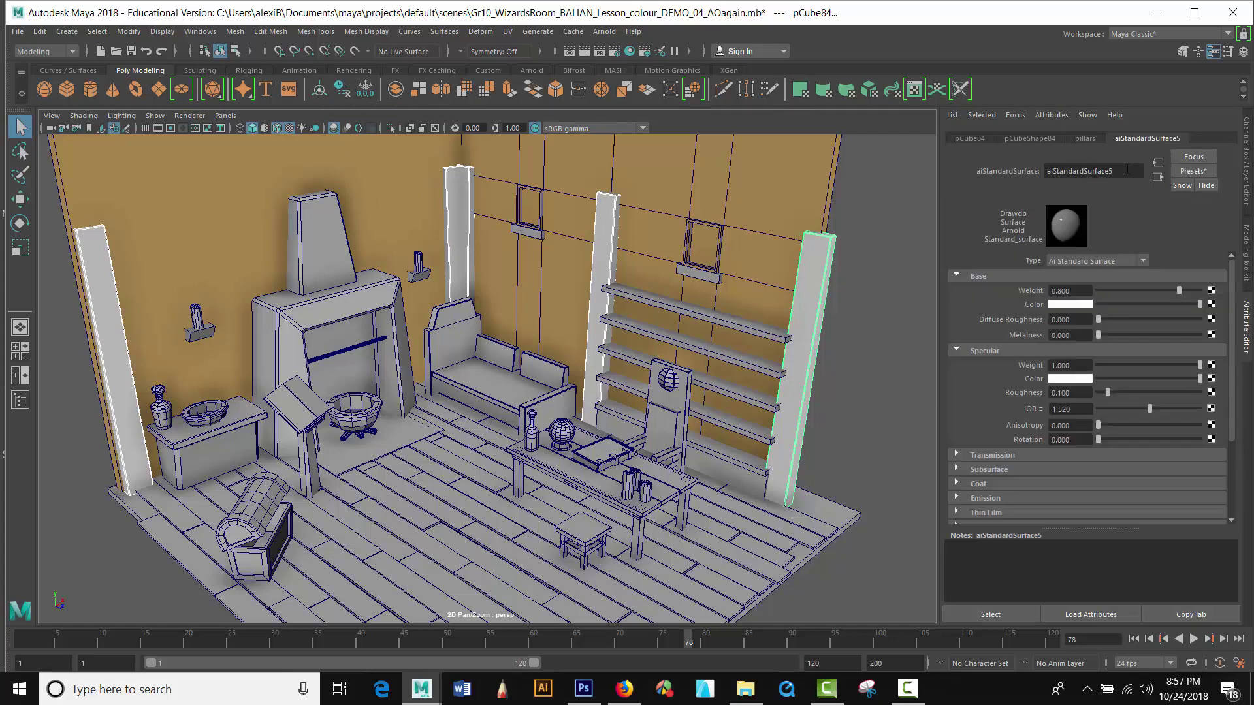
pyautogui.doubleClick(1127, 170)
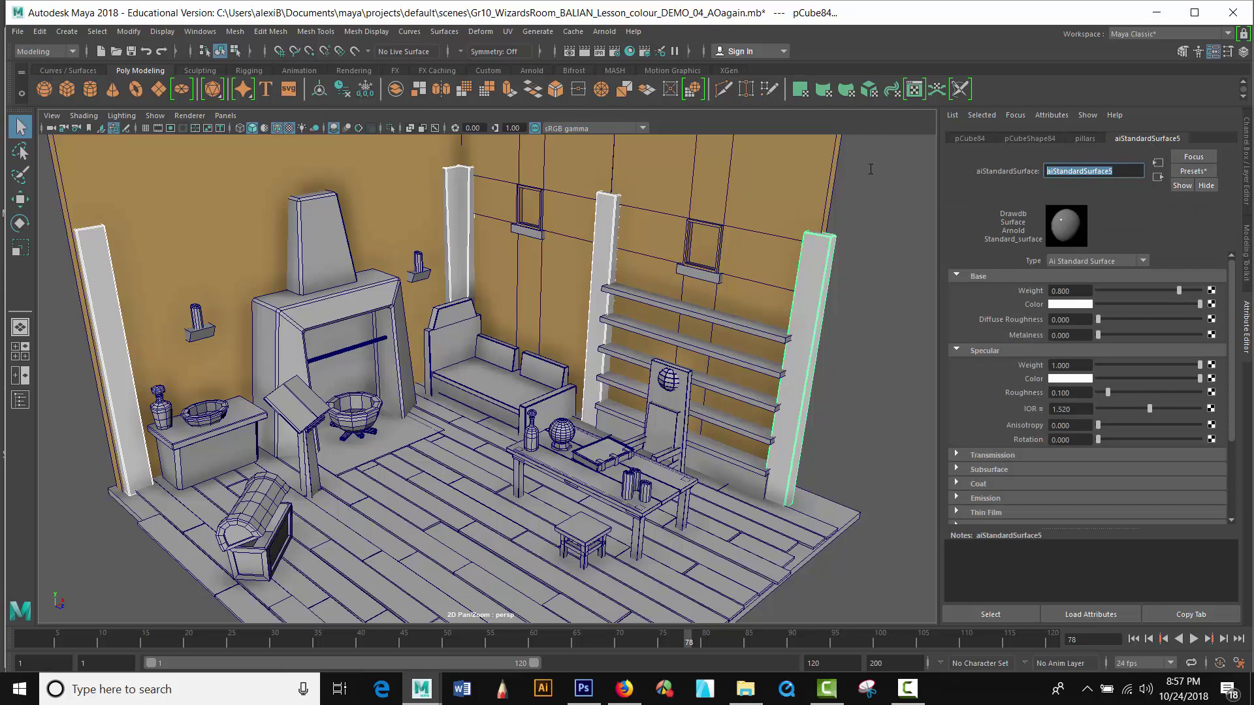
pyautogui.write('columns')
pyautogui.press('Return')
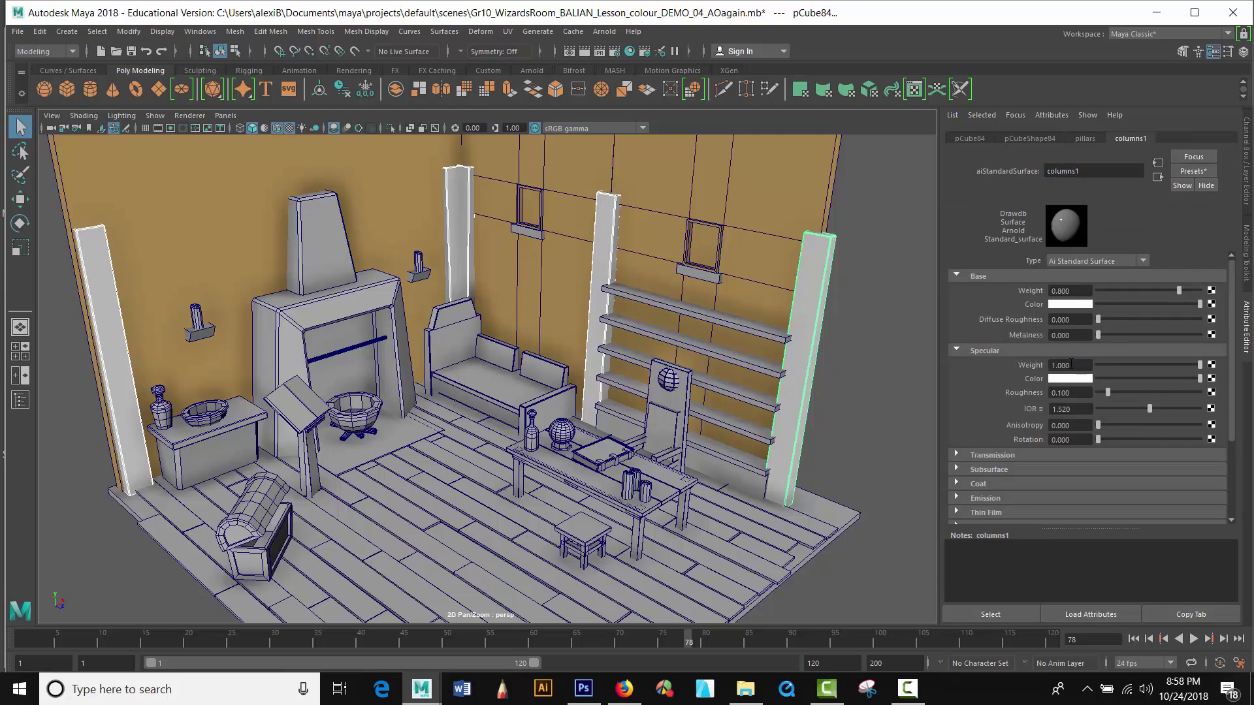
pyautogui.click(1069, 365)
pyautogui.write('0')
# Step: Give columns1 a dark brown Base Color by darkening the recent tan swatch to about V 0.27
pyautogui.click(1070, 304)
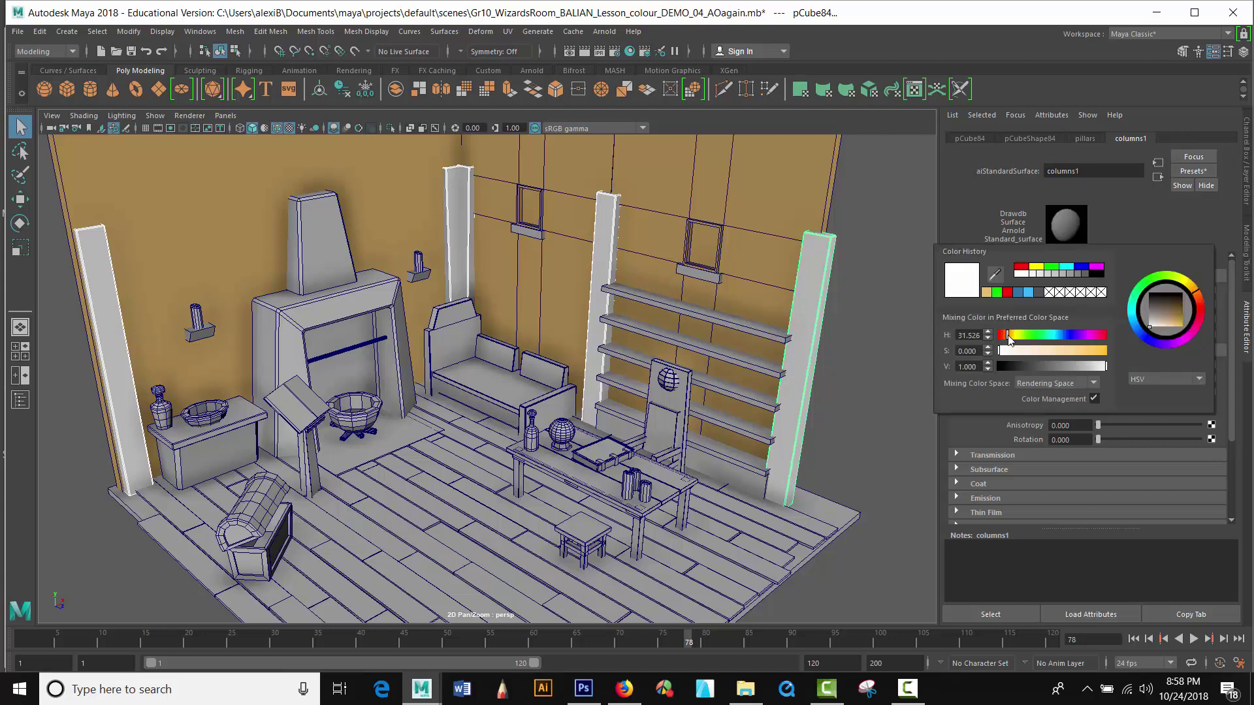
pyautogui.click(986, 292)
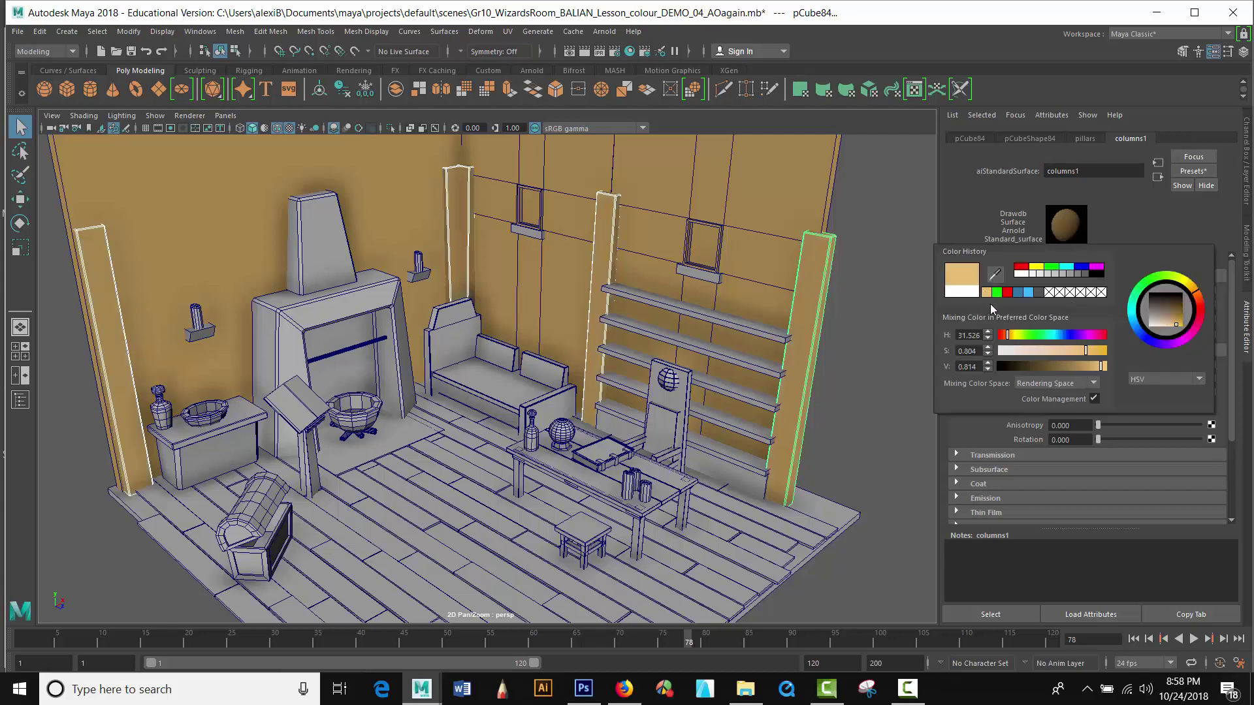
pyautogui.click(1063, 366)
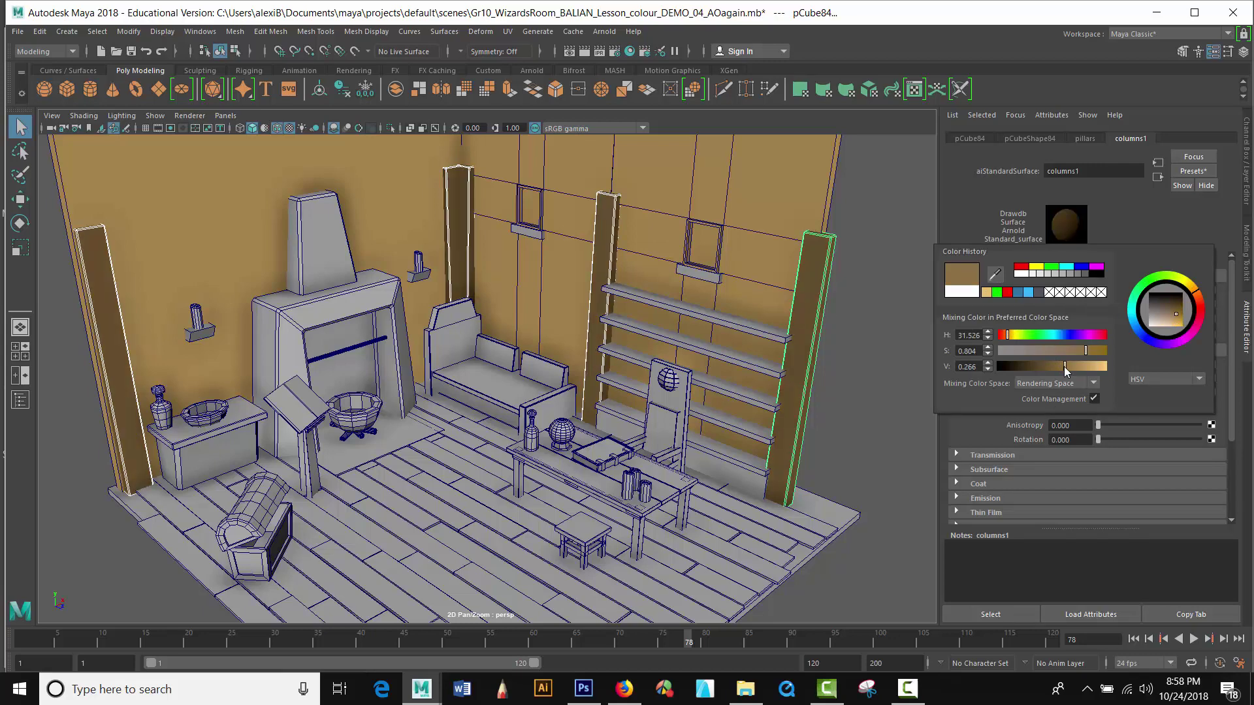
pyautogui.moveTo(1072, 366); pyautogui.dragTo(1077, 362)
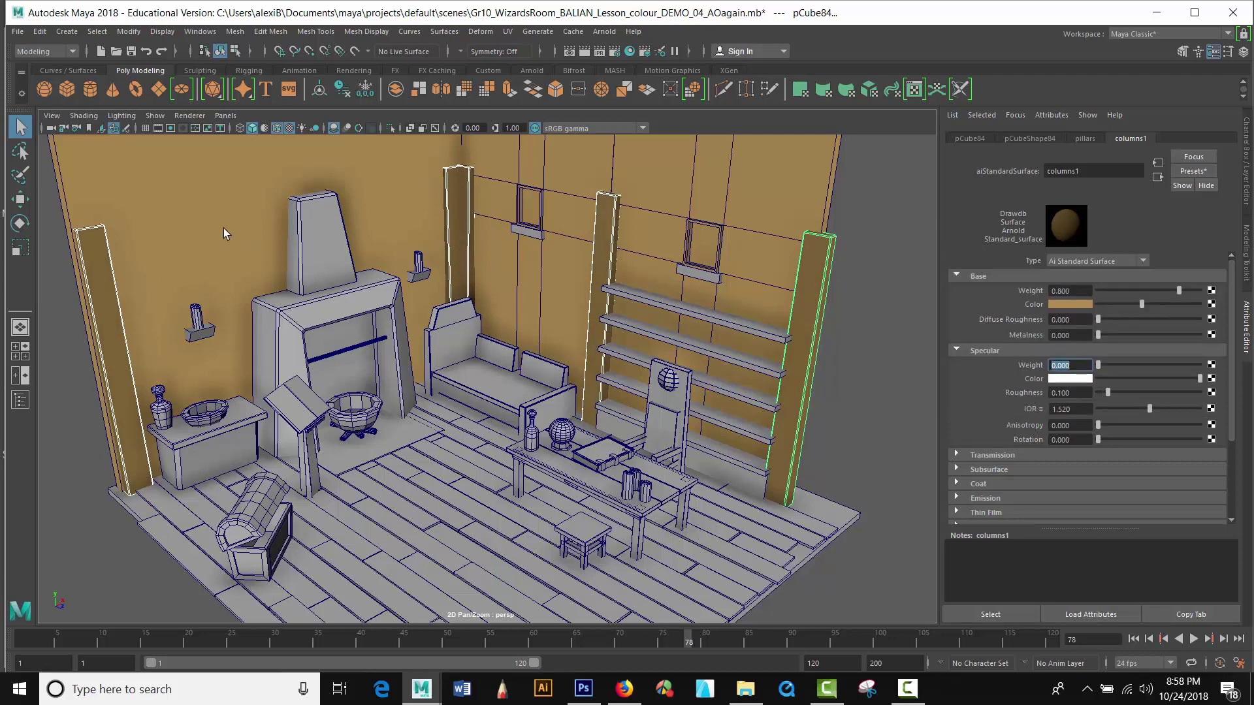
# Step: Select the wall sconces and window sill pieces around the fireplace and windows
pyautogui.click(846, 404)
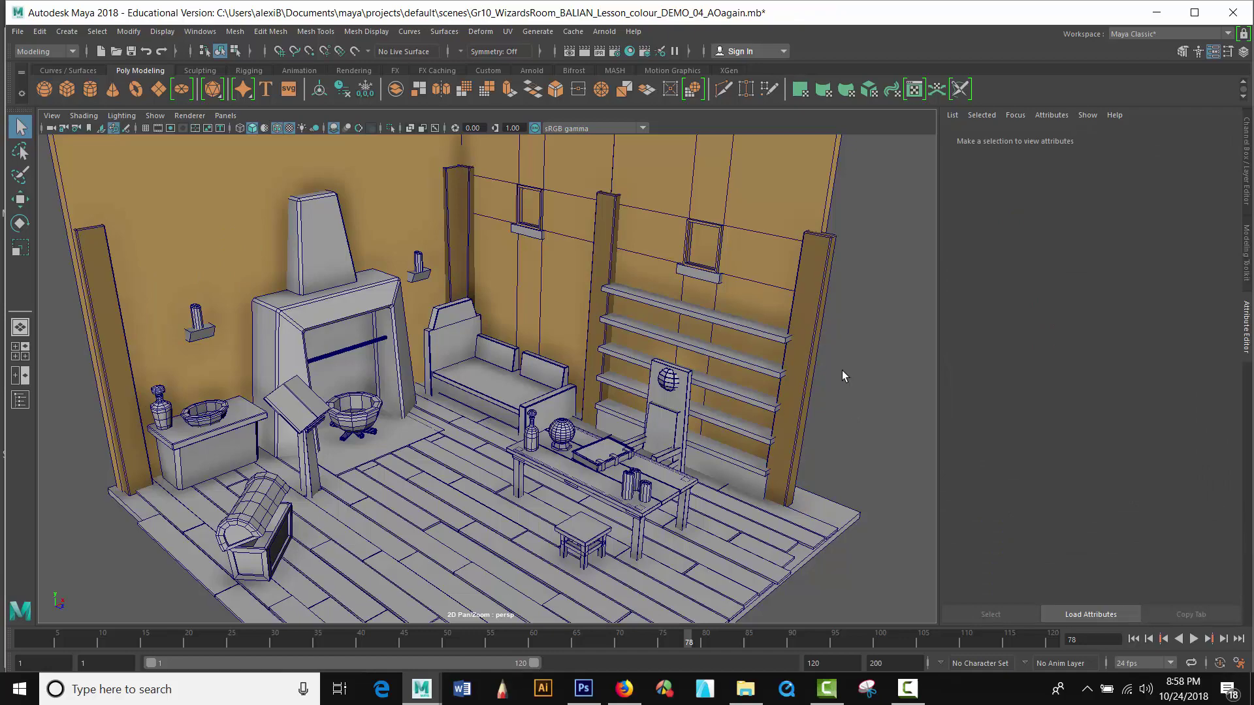
pyautogui.moveTo(841, 372)
pyautogui.keyDown('alt'); pyautogui.mouseDown()
pyautogui.moveTo(832, 350)
pyautogui.moveTo(828, 368)
pyautogui.mouseUp(); pyautogui.keyUp('alt')
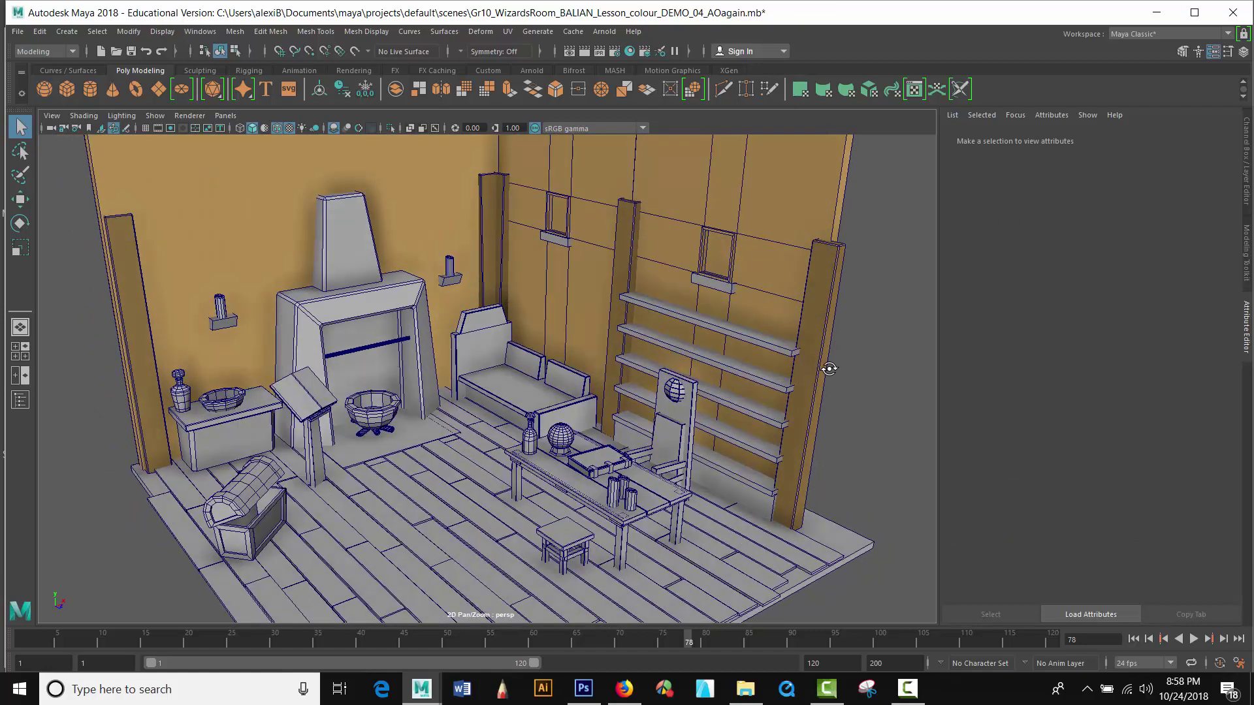
pyautogui.hotkey('ctrl', 'a')
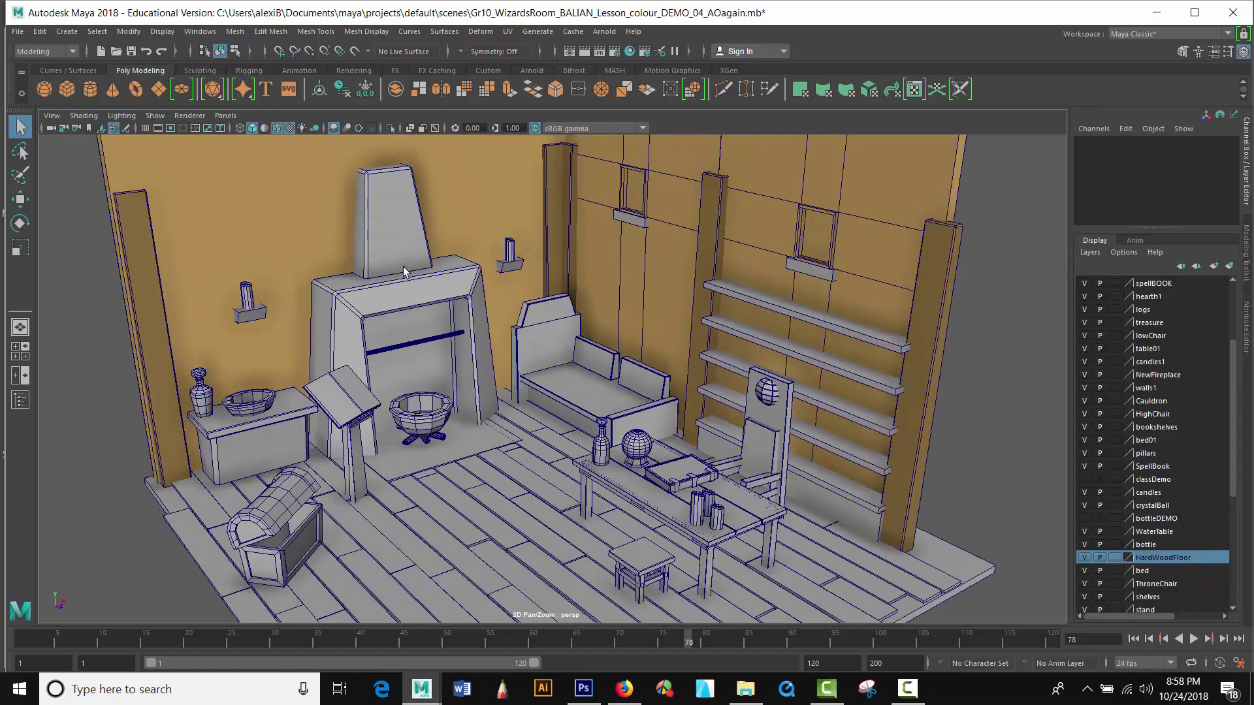
pyautogui.click(414, 286)
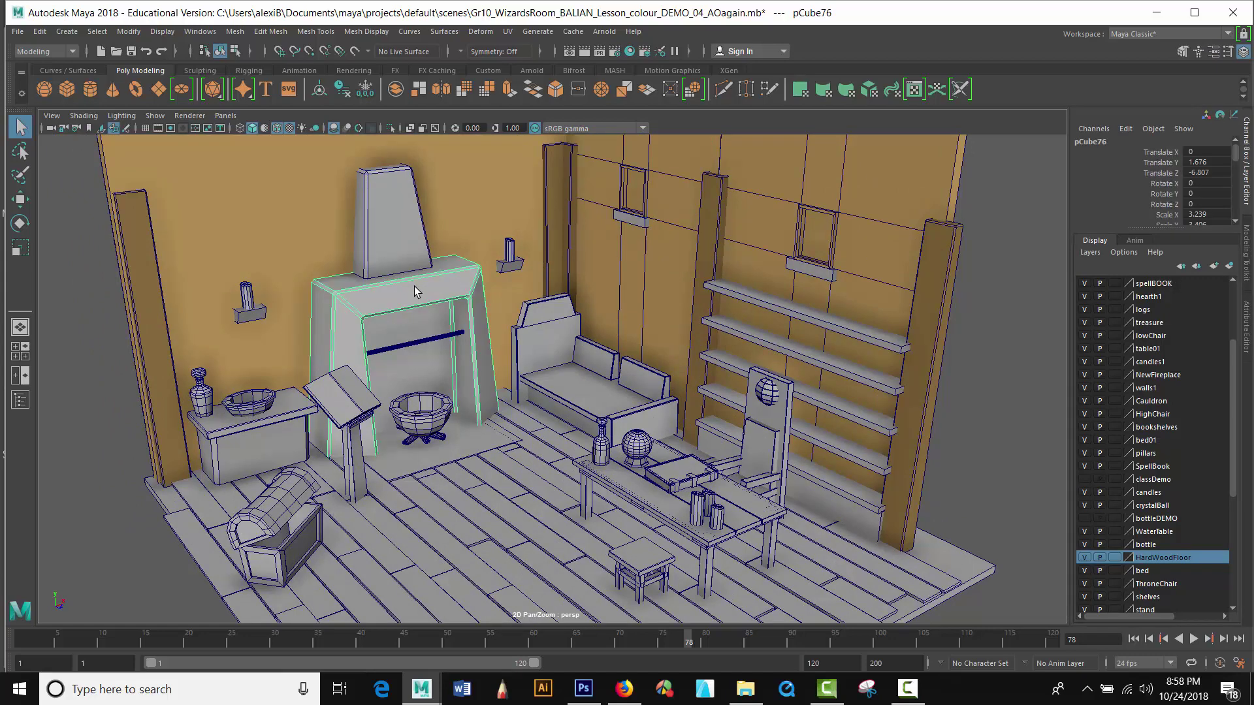
pyautogui.click(504, 269)
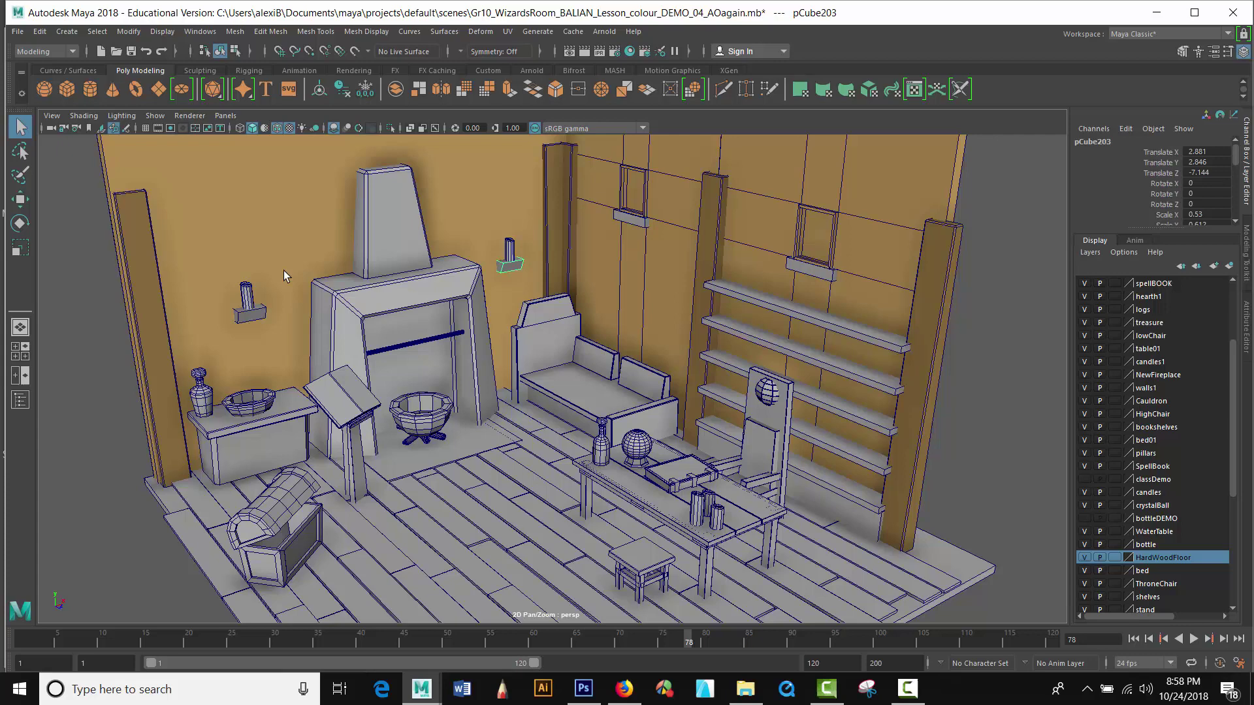
pyautogui.keyDown('shift'); pyautogui.click(259, 311); pyautogui.keyUp('shift')
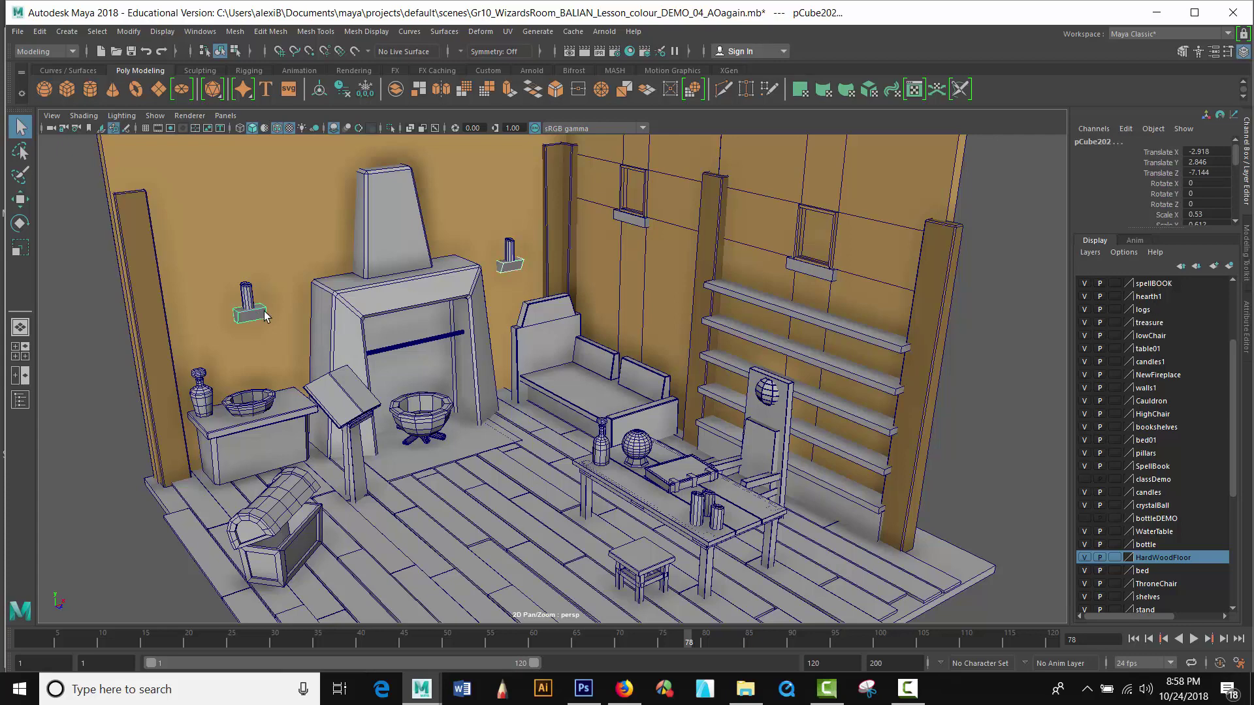
pyautogui.keyDown('shift'); pyautogui.click(629, 218); pyautogui.keyUp('shift')
pyautogui.keyDown('shift'); pyautogui.click(806, 268); pyautogui.keyUp('shift')
# Step: Assign the sconces and sills a new aiStandardSurface material (aiStandardSurface6)
pyautogui.moveTo(629, 222); pyautogui.dragTo(632, 585, button='right')
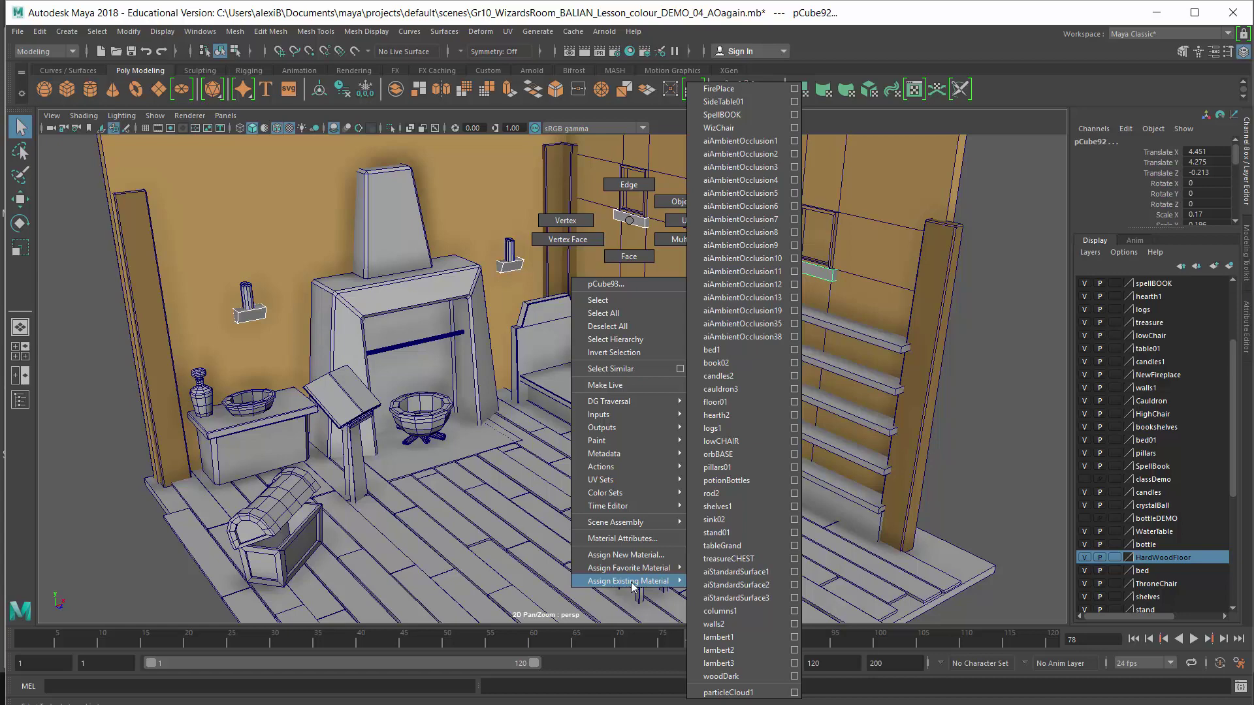
pyautogui.moveTo(634, 582)
pyautogui.mouseDown(button='right')
pyautogui.moveTo(732, 587)
pyautogui.moveTo(819, 637)
pyautogui.moveTo(656, 583)
pyautogui.mouseUp(button='right')
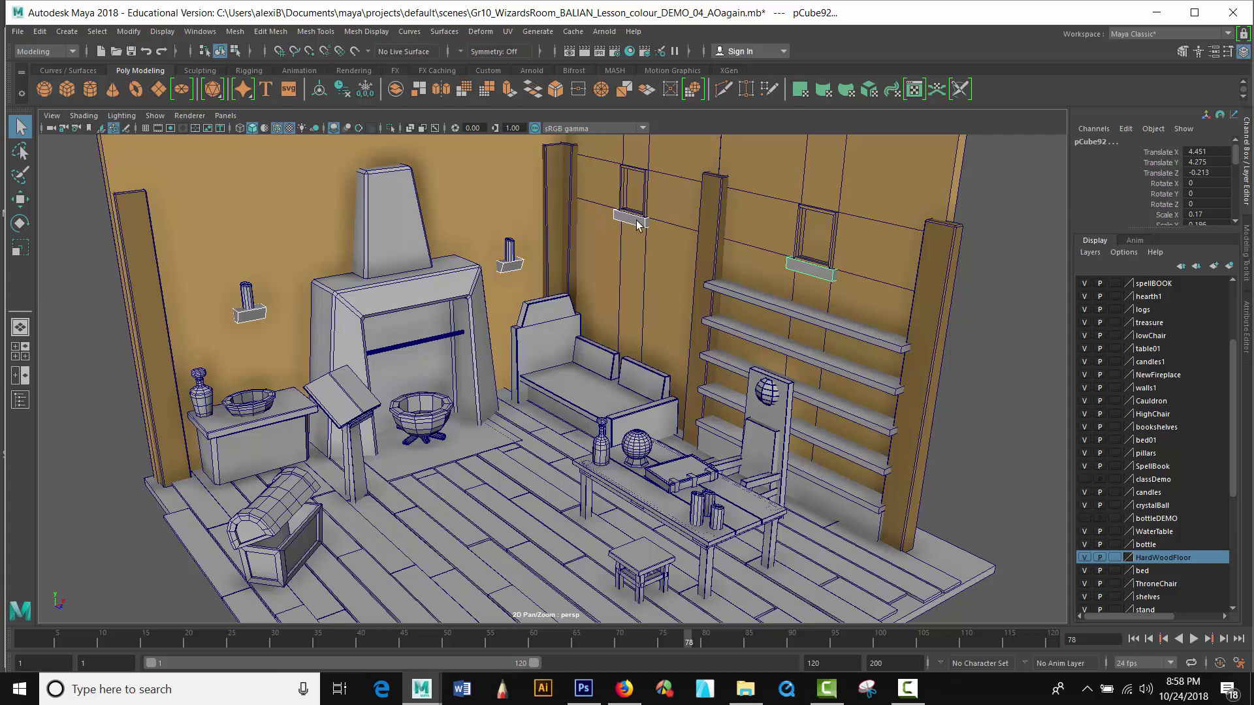
pyautogui.moveTo(639, 223); pyautogui.dragTo(639, 555, button='right')
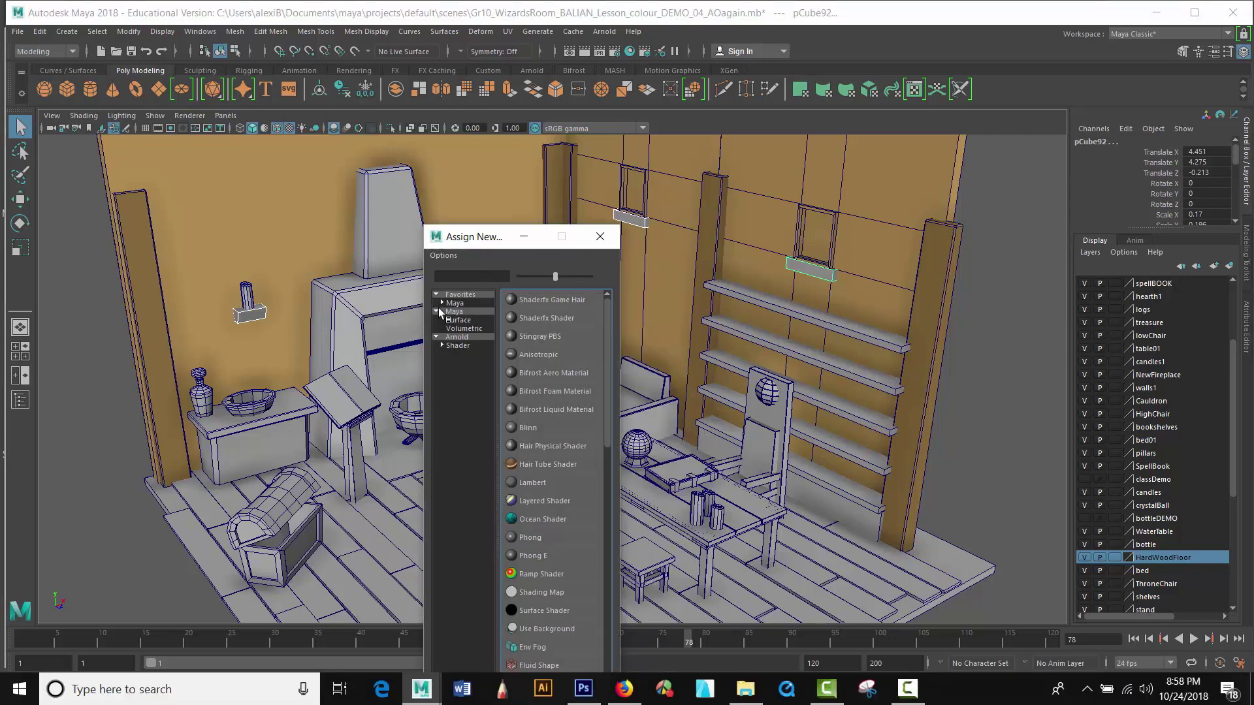
pyautogui.click(457, 344)
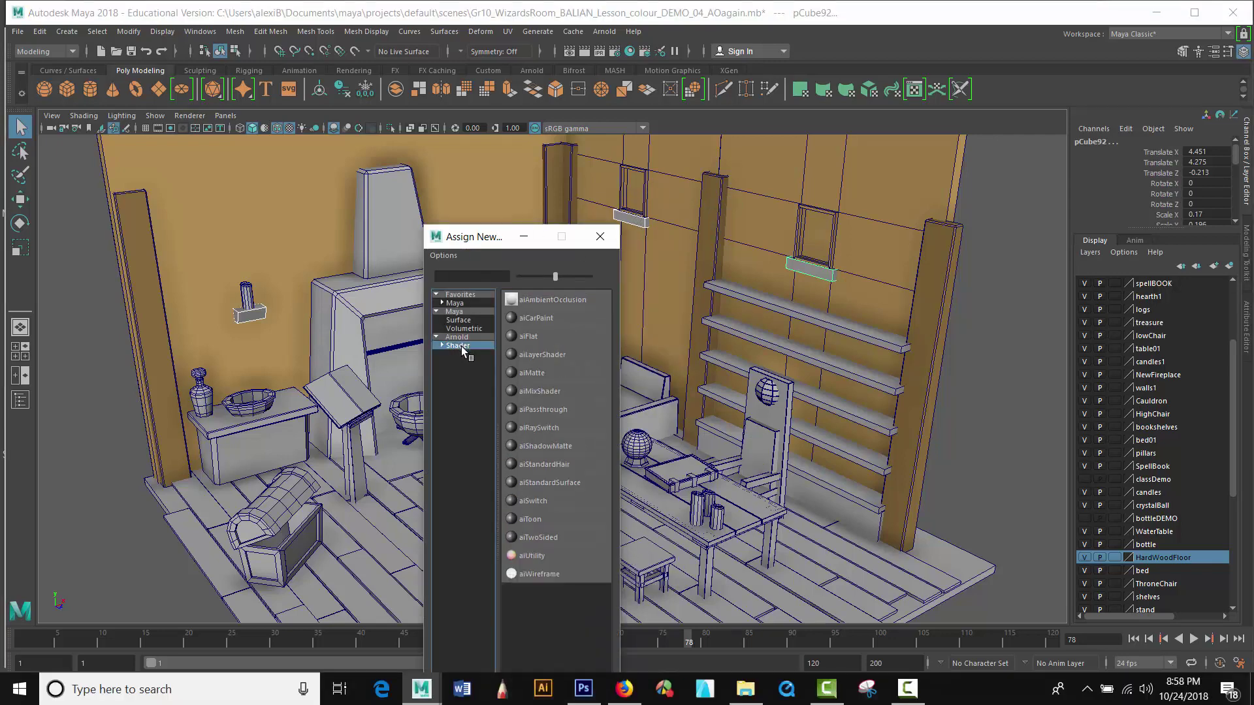
pyautogui.click(554, 482)
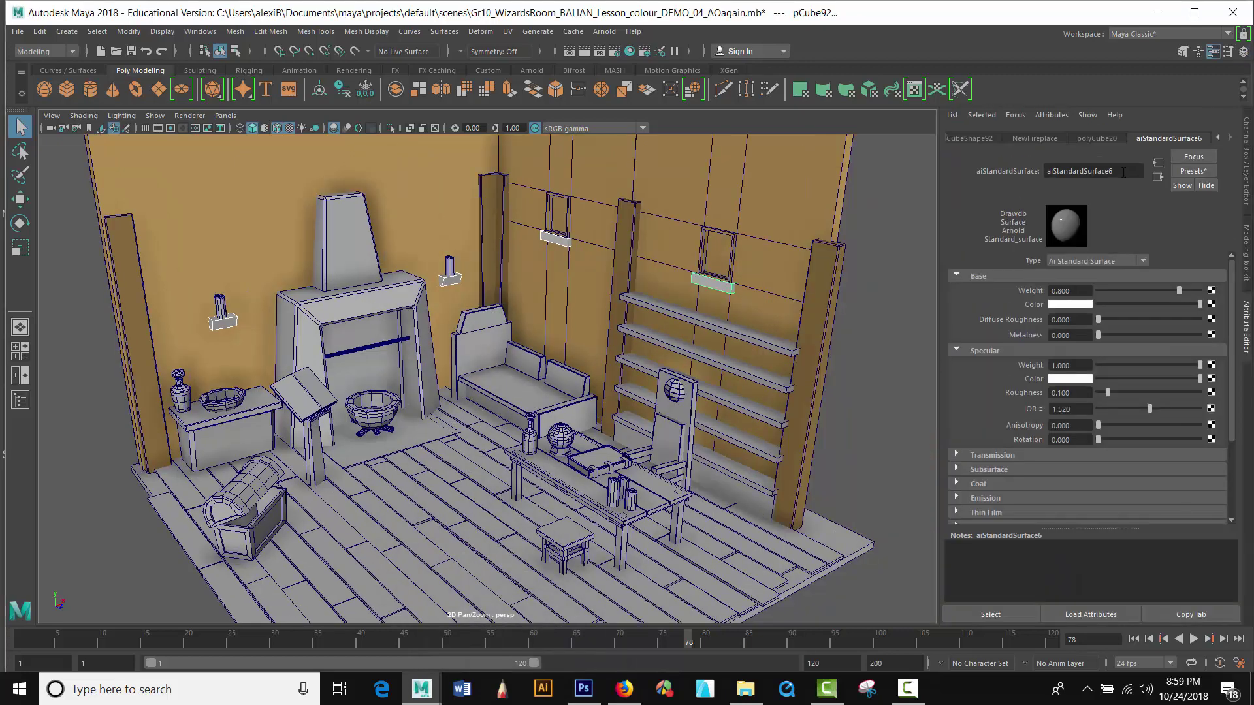
# Step: Rename the new material to details and set its Specular Weight to 0
pyautogui.moveTo(1123, 172); pyautogui.dragTo(901, 188)
pyautogui.write('details')
pyautogui.press('Tab')
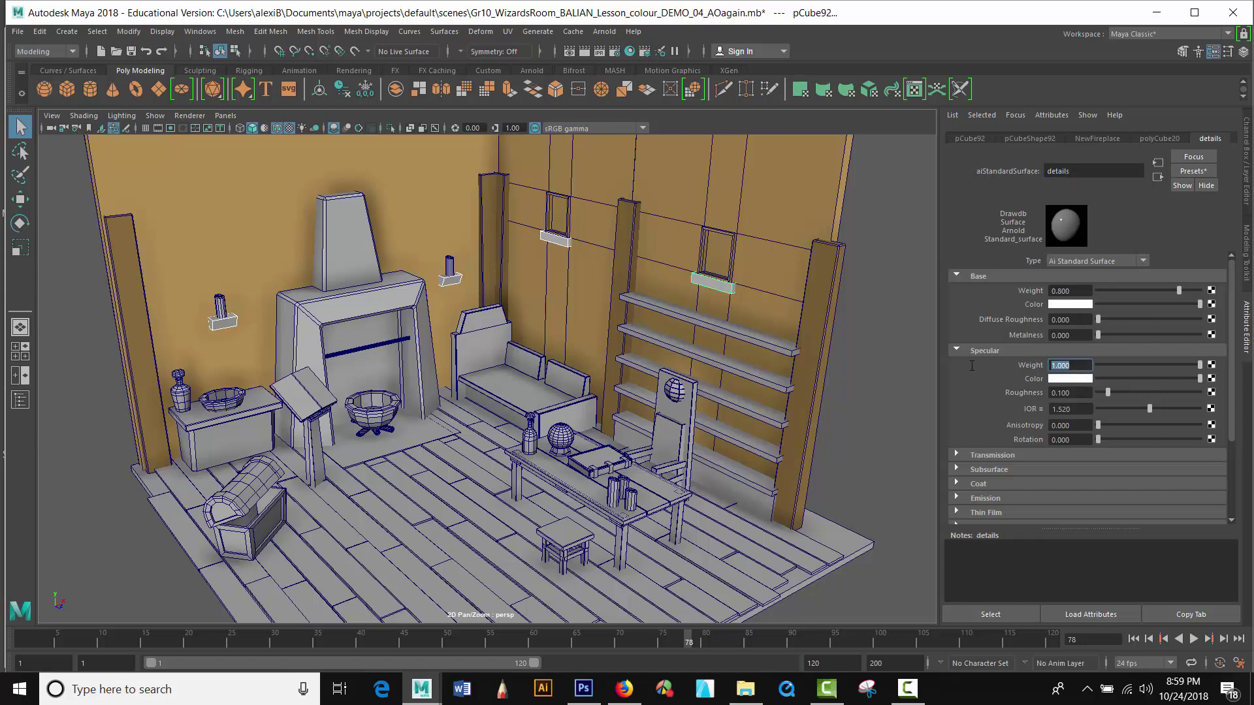
pyautogui.write('0')
# Step: Make the details Base Color a dark tan-brown, then deselect
pyautogui.click(1059, 304)
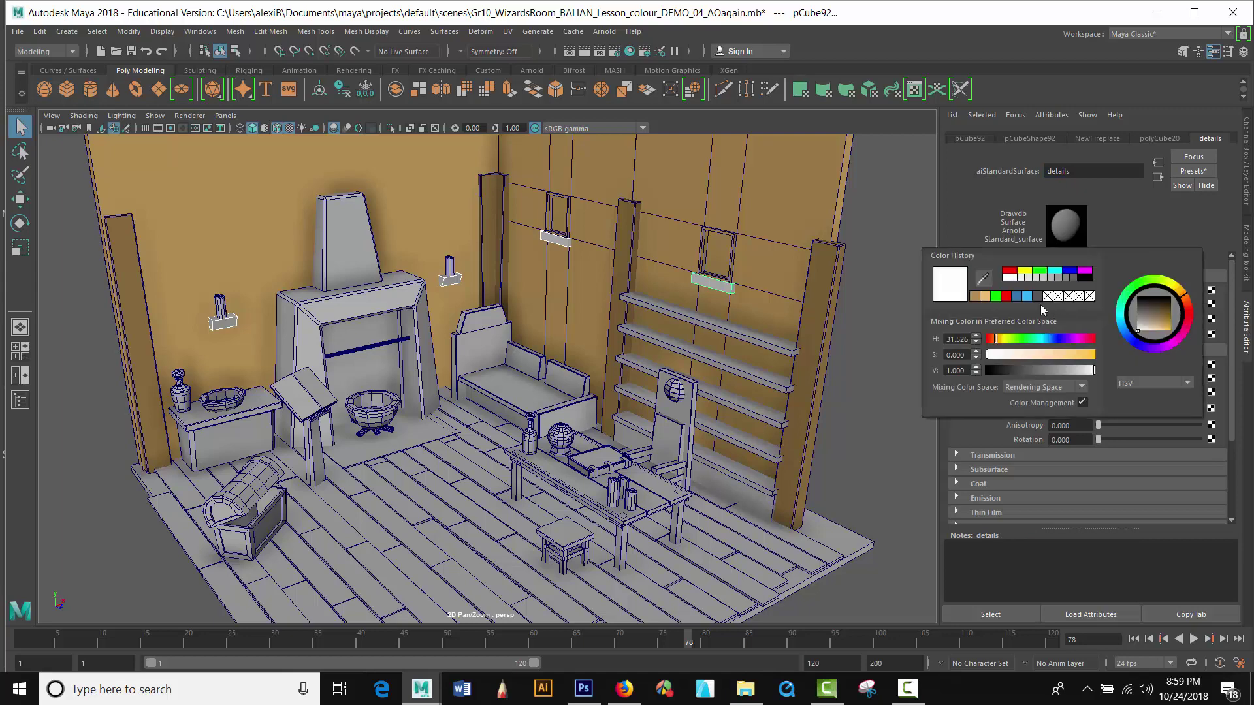
pyautogui.click(976, 297)
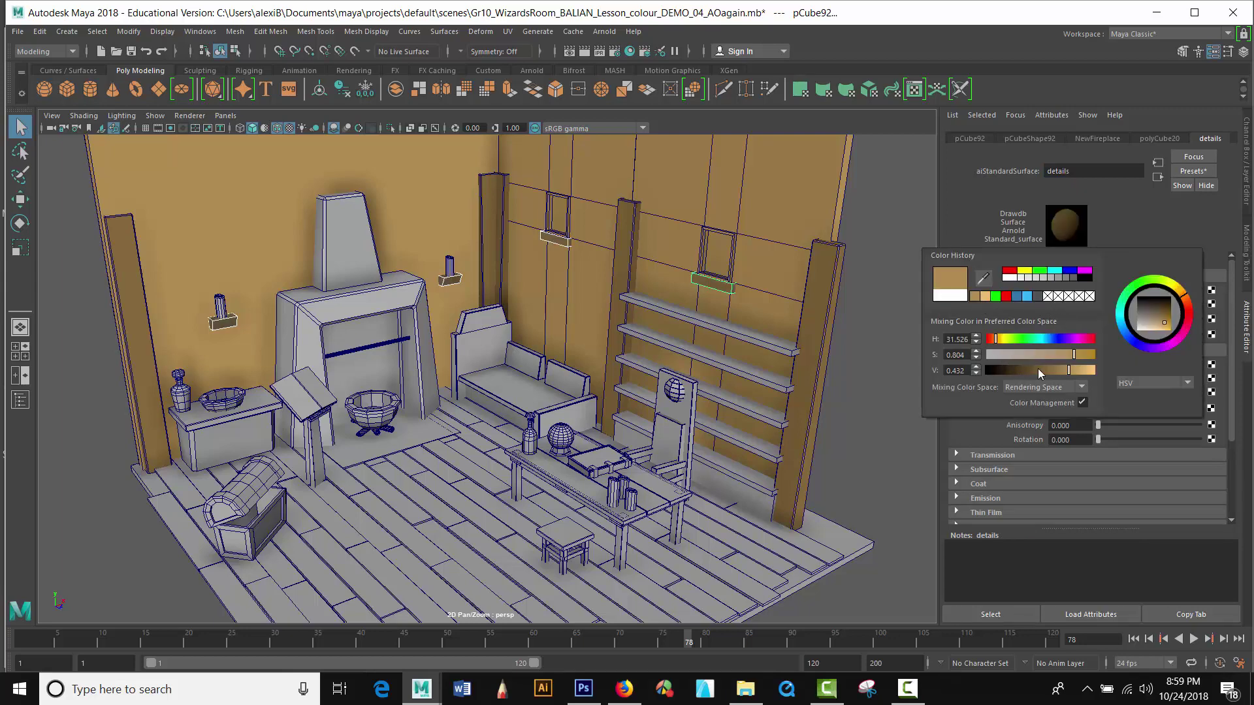
pyautogui.moveTo(1037, 368); pyautogui.dragTo(1044, 369)
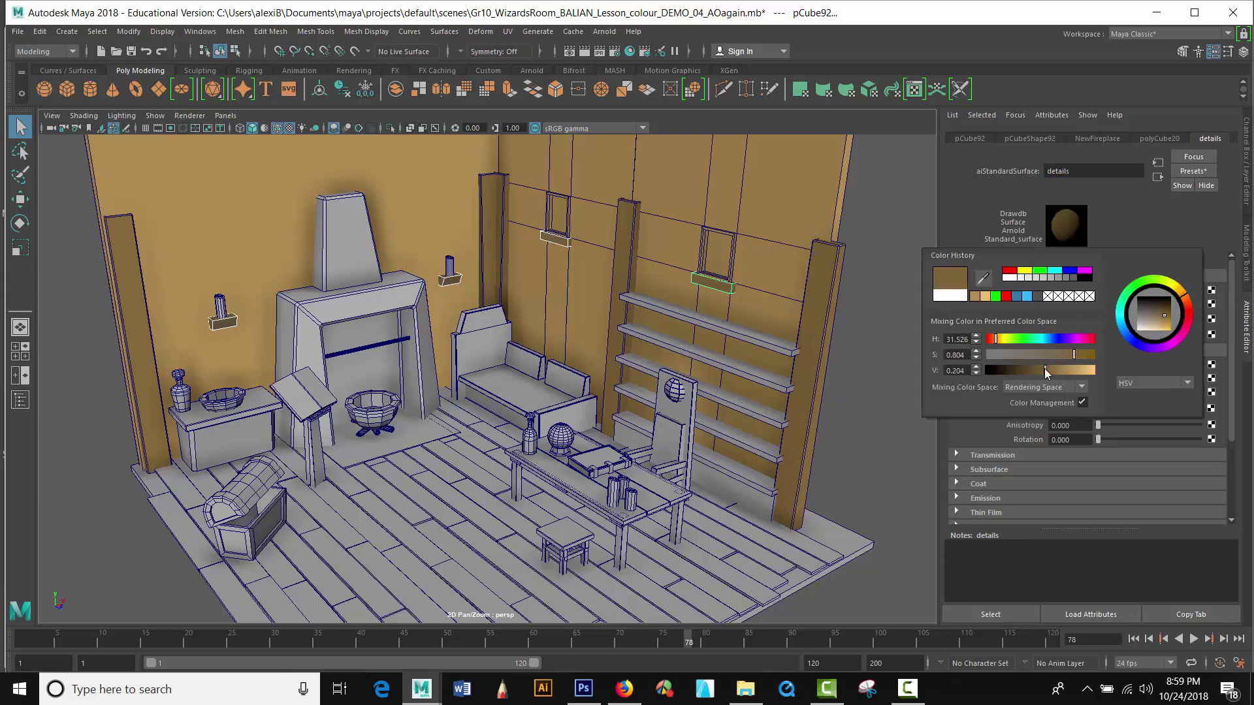
pyautogui.click(875, 269)
pyautogui.keyDown('alt'); pyautogui.moveTo(507, 290); pyautogui.dragTo(475, 326); pyautogui.keyUp('alt')
pyautogui.hotkey('ctrl', 'a')
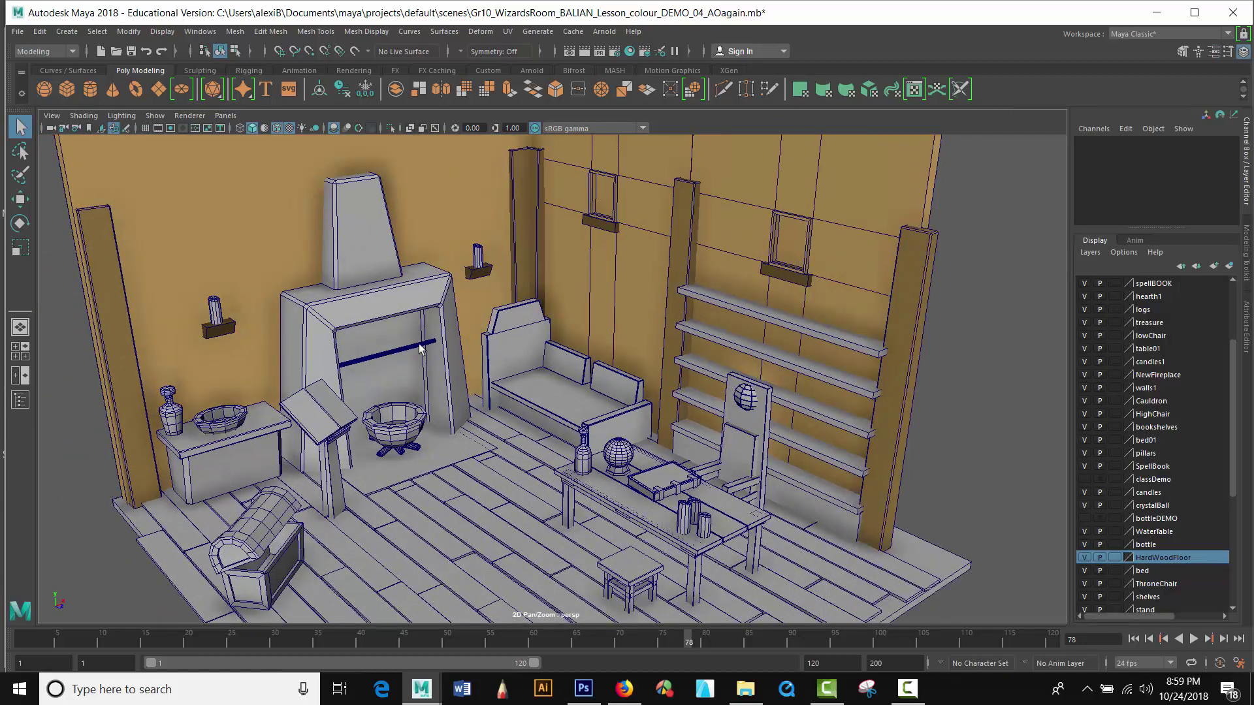
# Step: Tumble and pan the persp view to a lower, frontal framing of the wizard room
pyautogui.keyDown('alt'); pyautogui.moveTo(366, 398); pyautogui.dragTo(373, 387); pyautogui.keyUp('alt')
pyautogui.keyDown('alt'); pyautogui.moveTo(646, 267); pyautogui.dragTo(605, 269, button='middle'); pyautogui.keyUp('alt')
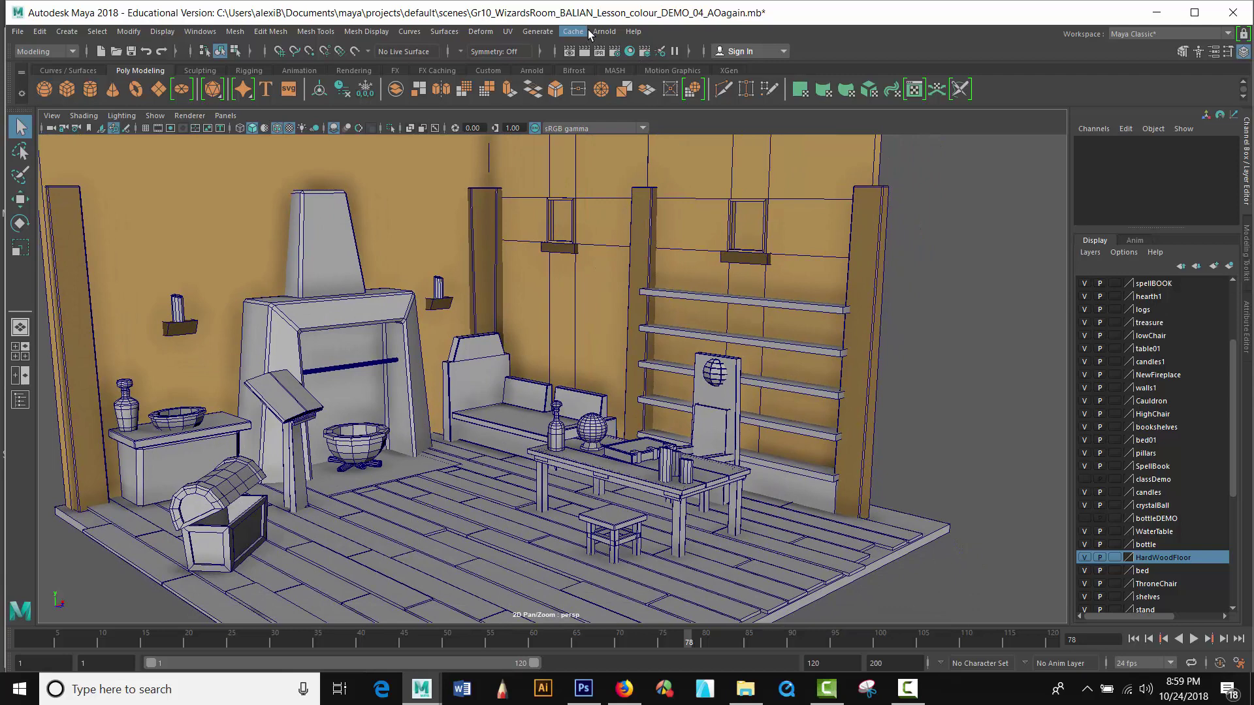
pyautogui.click(604, 32)
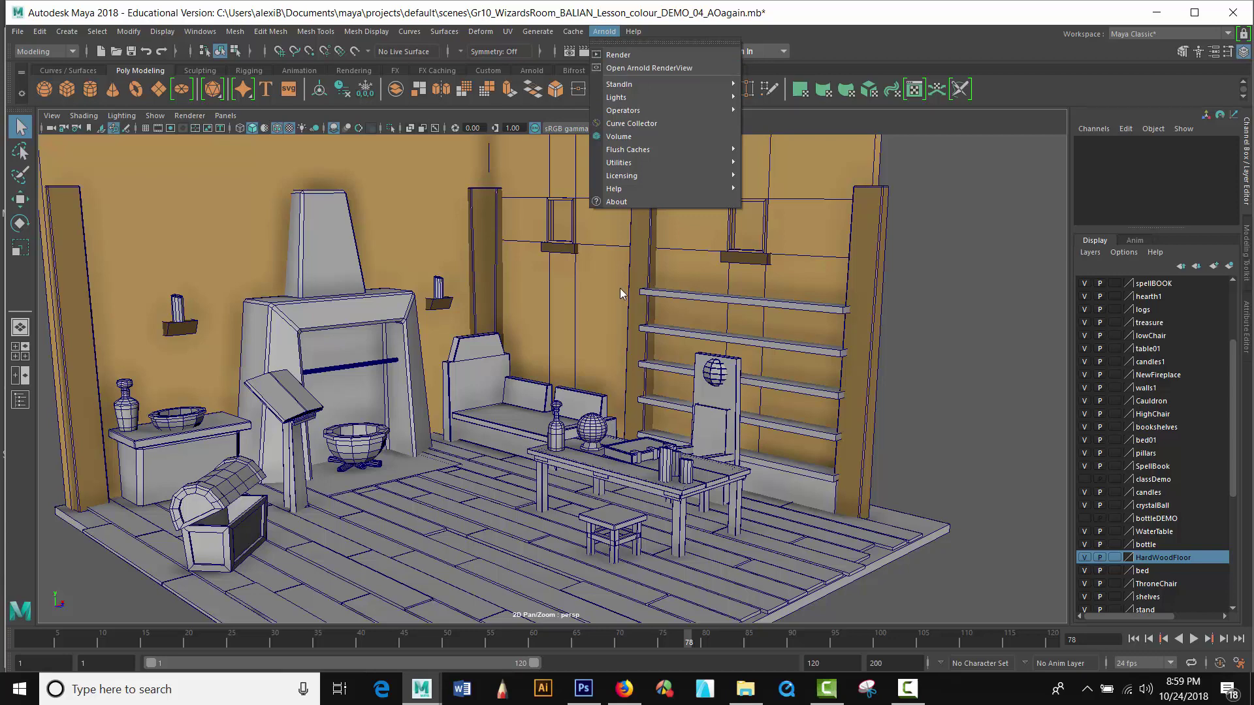
pyautogui.click(640, 57)
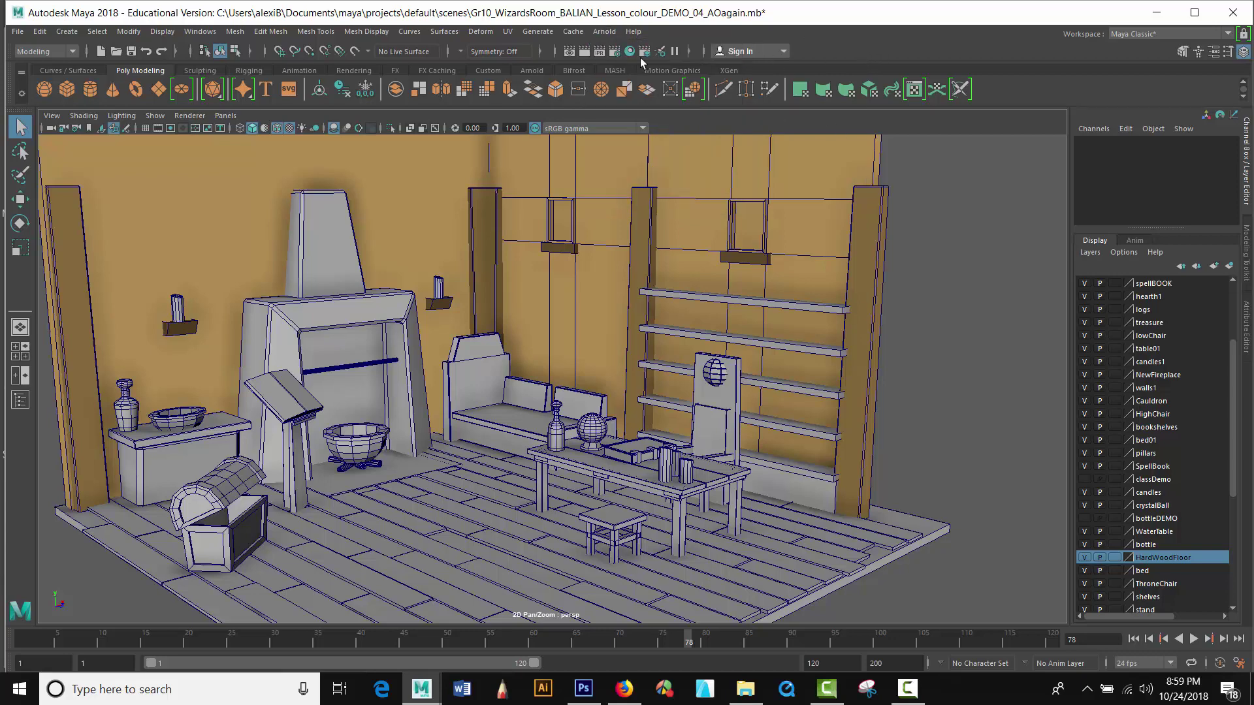
# Step: Run an Arnold IPR render of the brown-walled room, keep the image, and close Render View
pyautogui.click(598, 52)
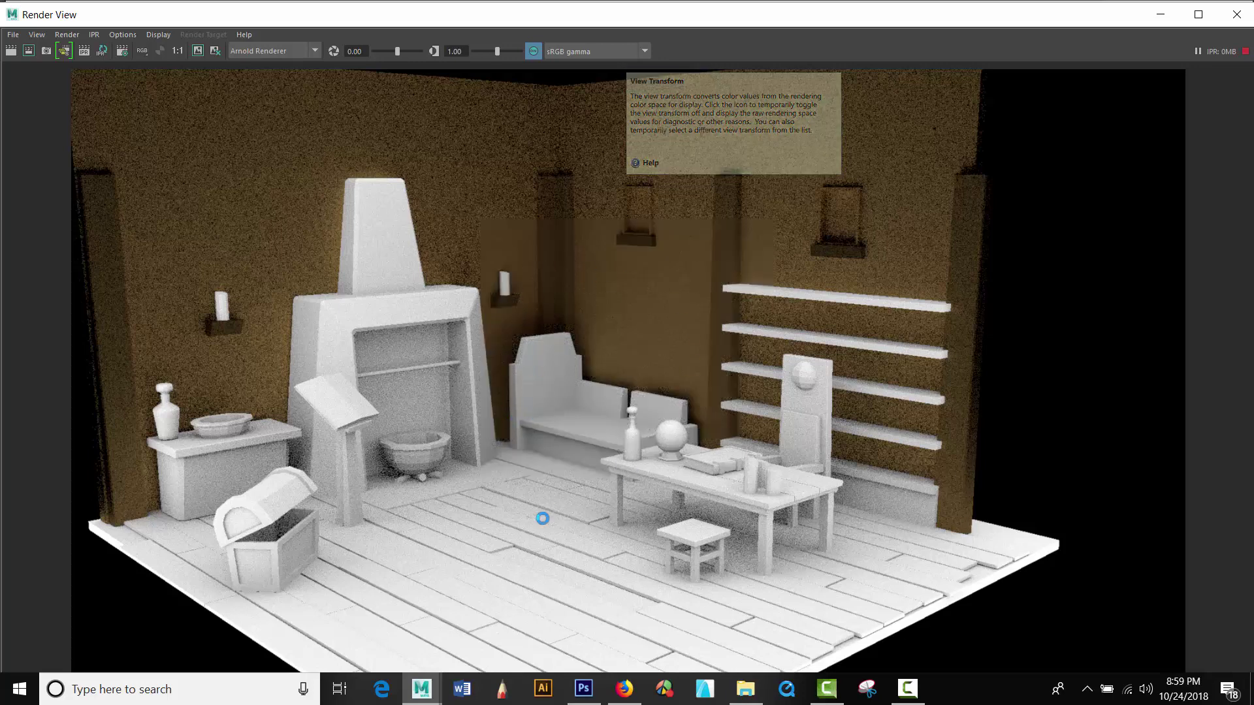
pyautogui.moveTo(205, 14); pyautogui.dragTo(339, 29)
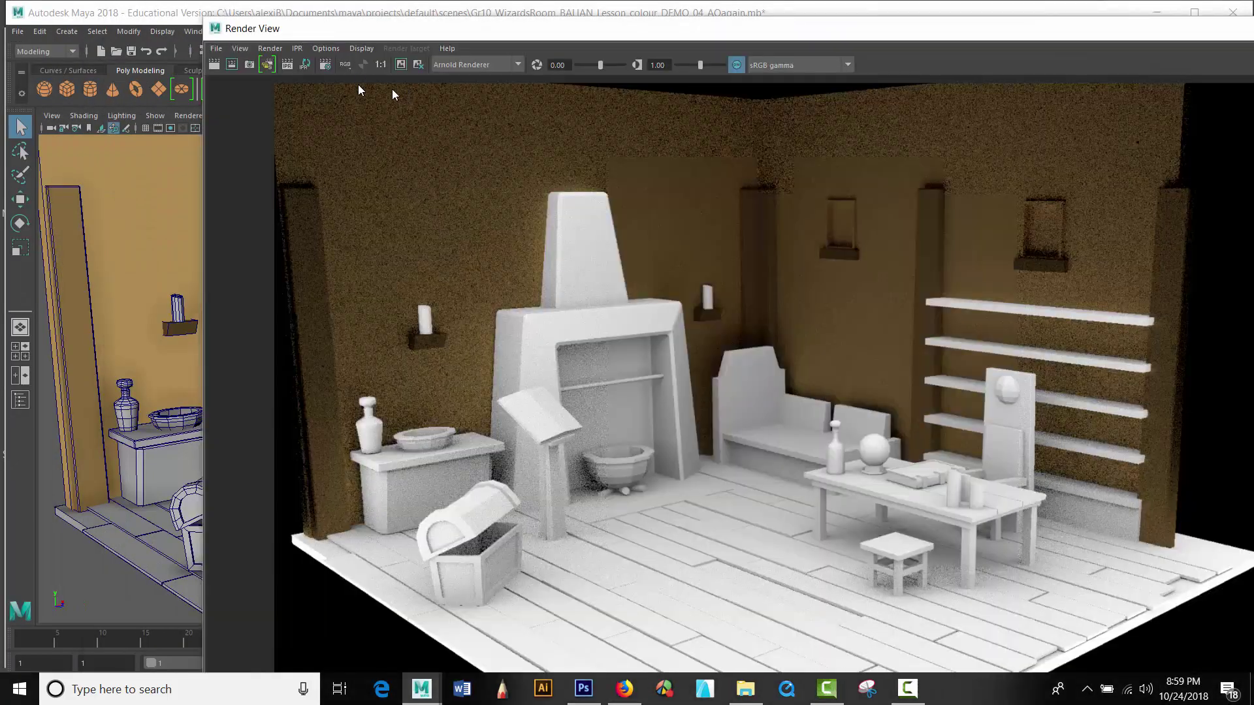
pyautogui.moveTo(394, 95); pyautogui.dragTo(138, 5)
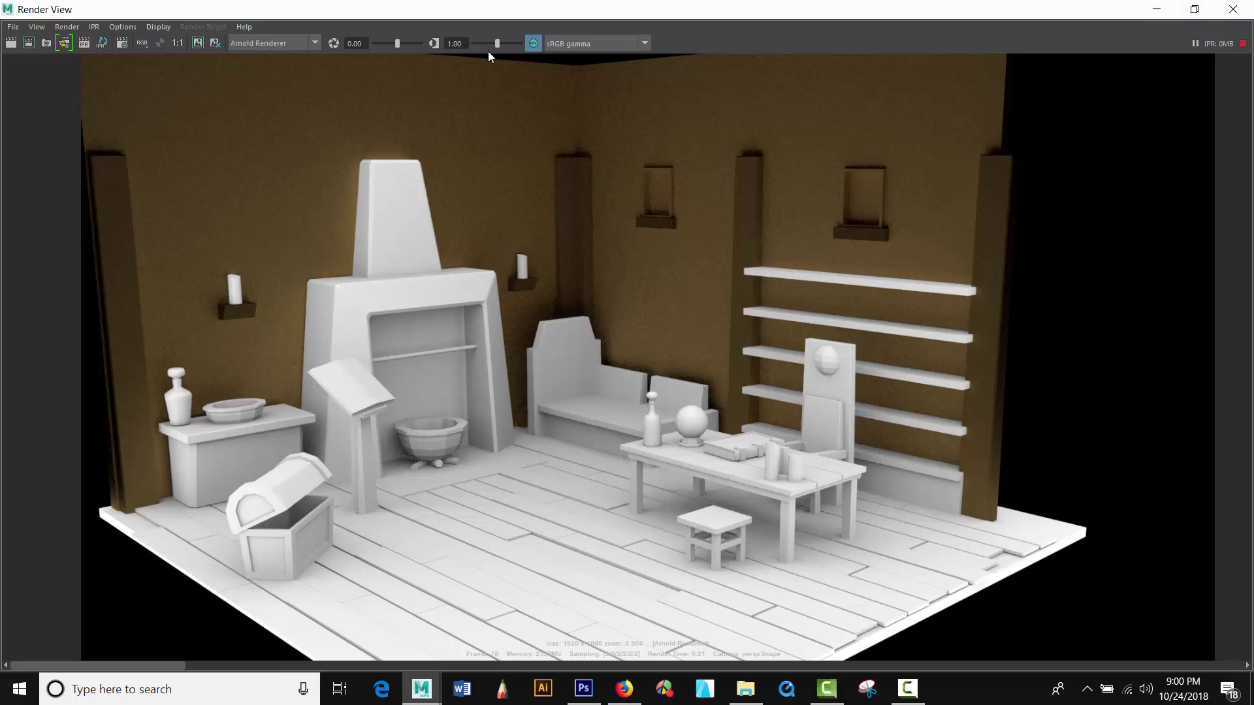
pyautogui.click(197, 43)
pyautogui.click(1239, 8)
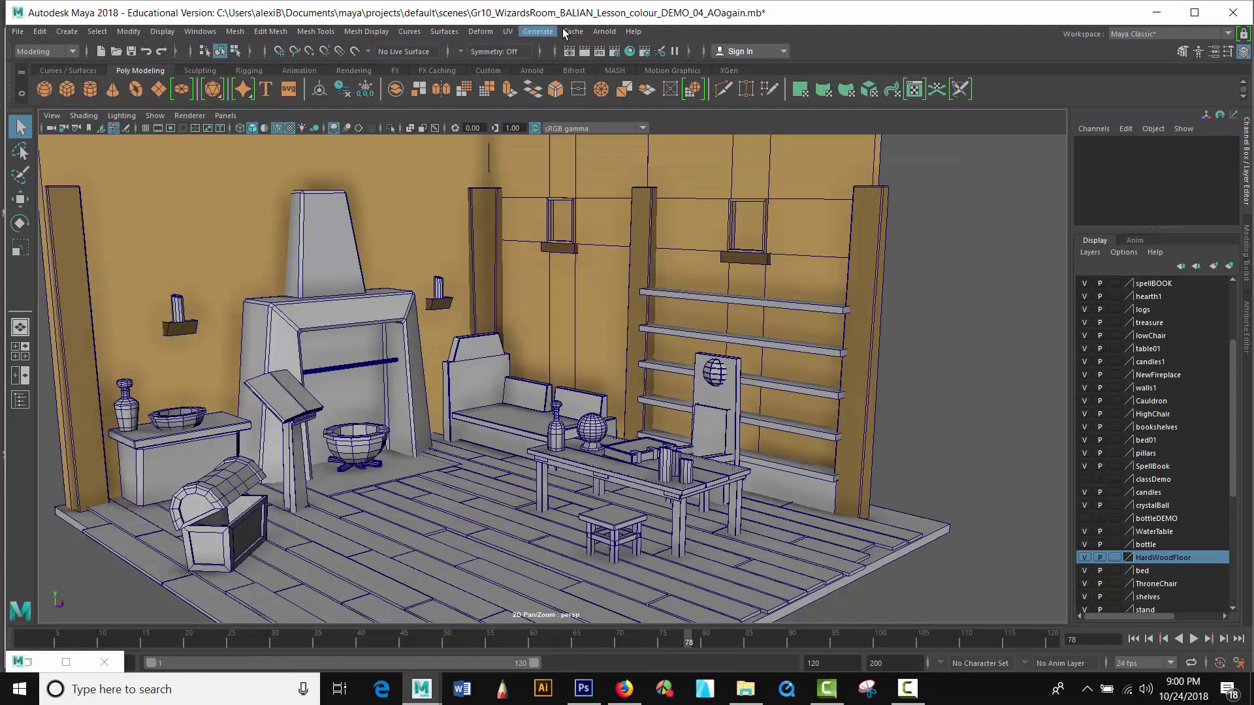
# Step: Add an Arnold Skydome Light, reframe the room, and close the brighter preview render
pyautogui.click(608, 34)
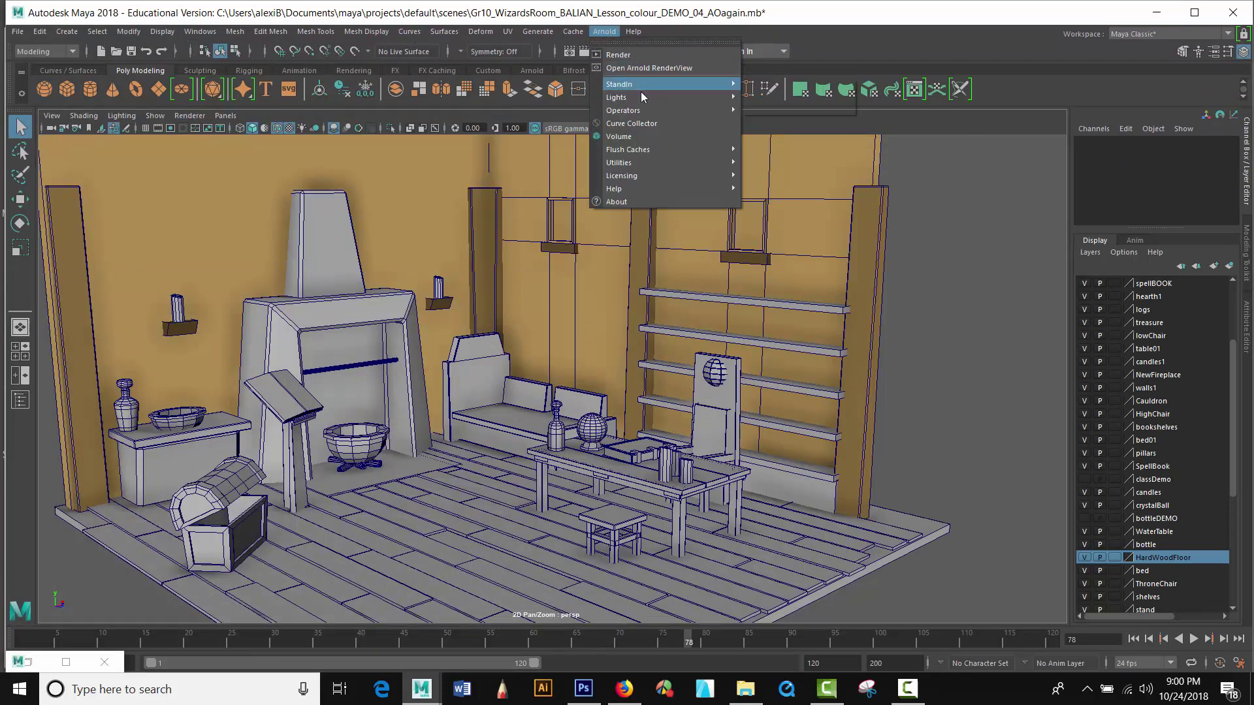
pyautogui.moveTo(645, 96)
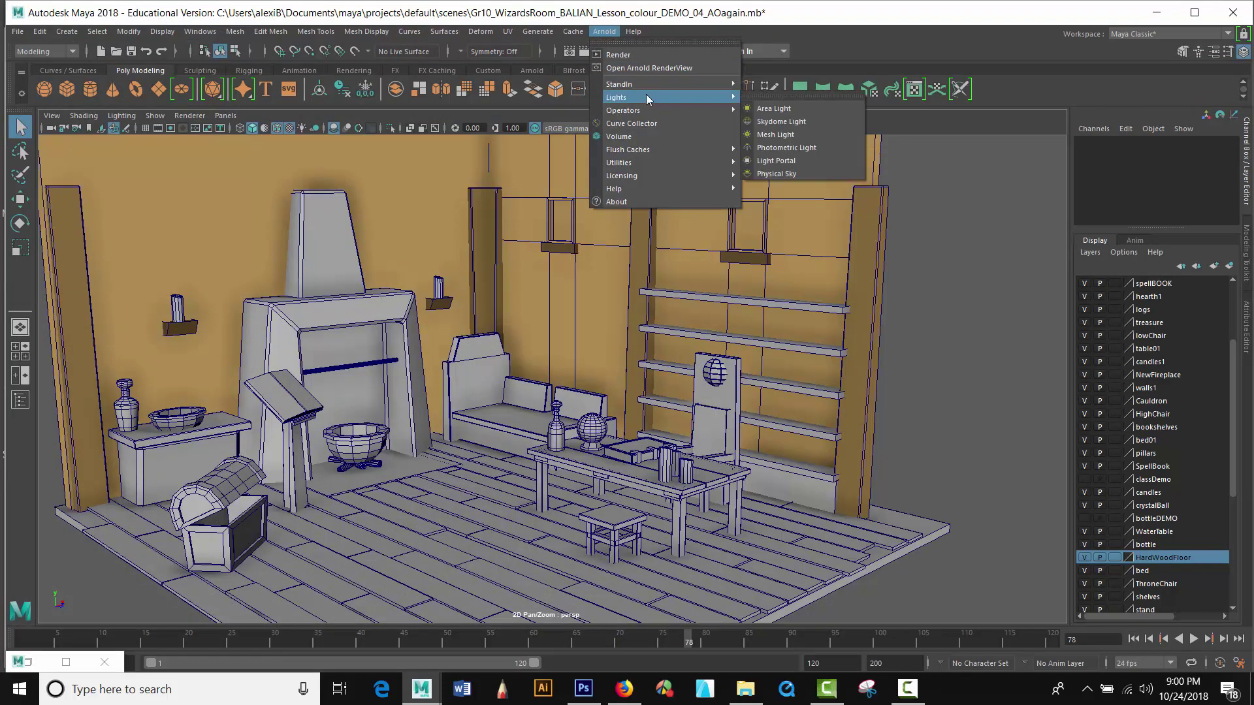
pyautogui.click(818, 126)
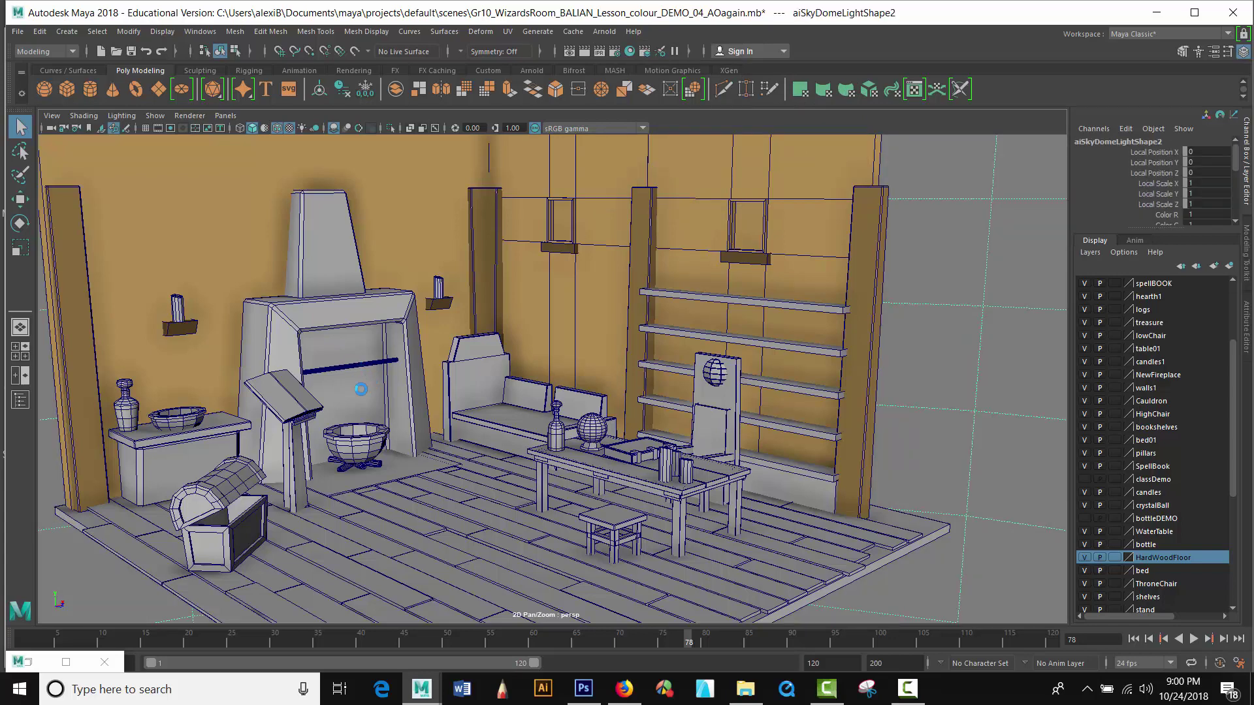
pyautogui.keyDown('alt'); pyautogui.moveTo(425, 435); pyautogui.dragTo(581, 323, button='middle'); pyautogui.keyUp('alt')
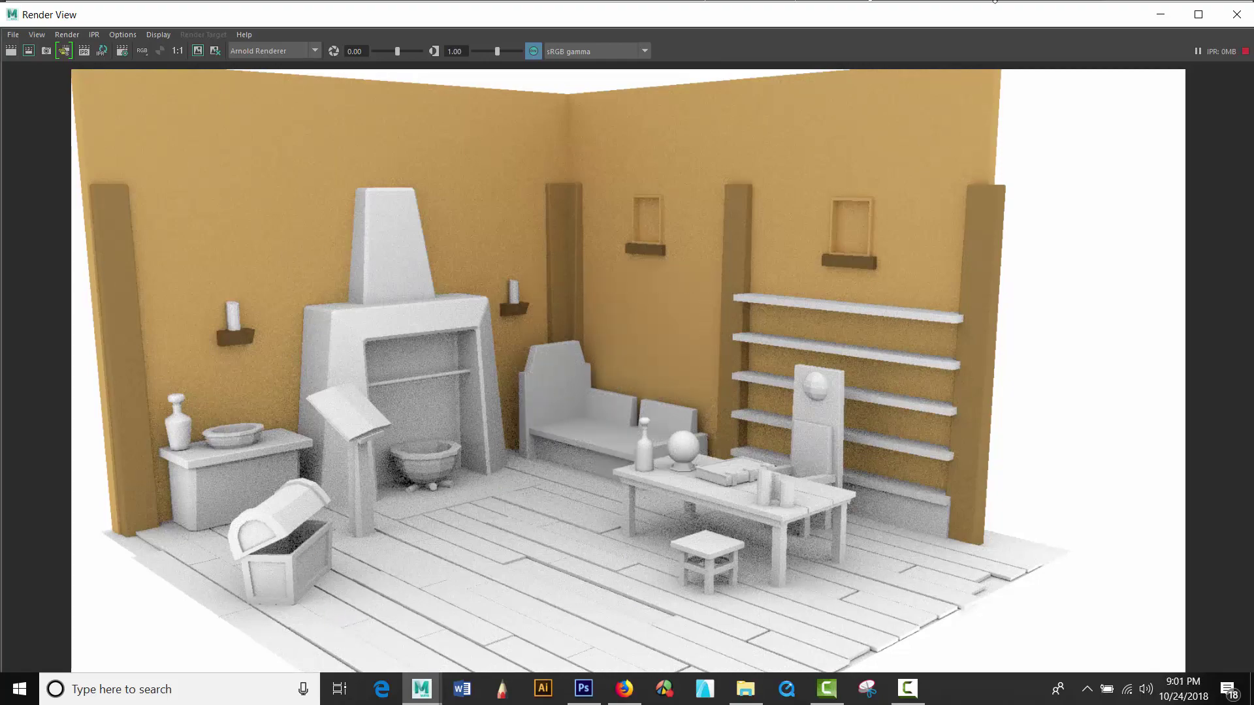
pyautogui.click(1236, 13)
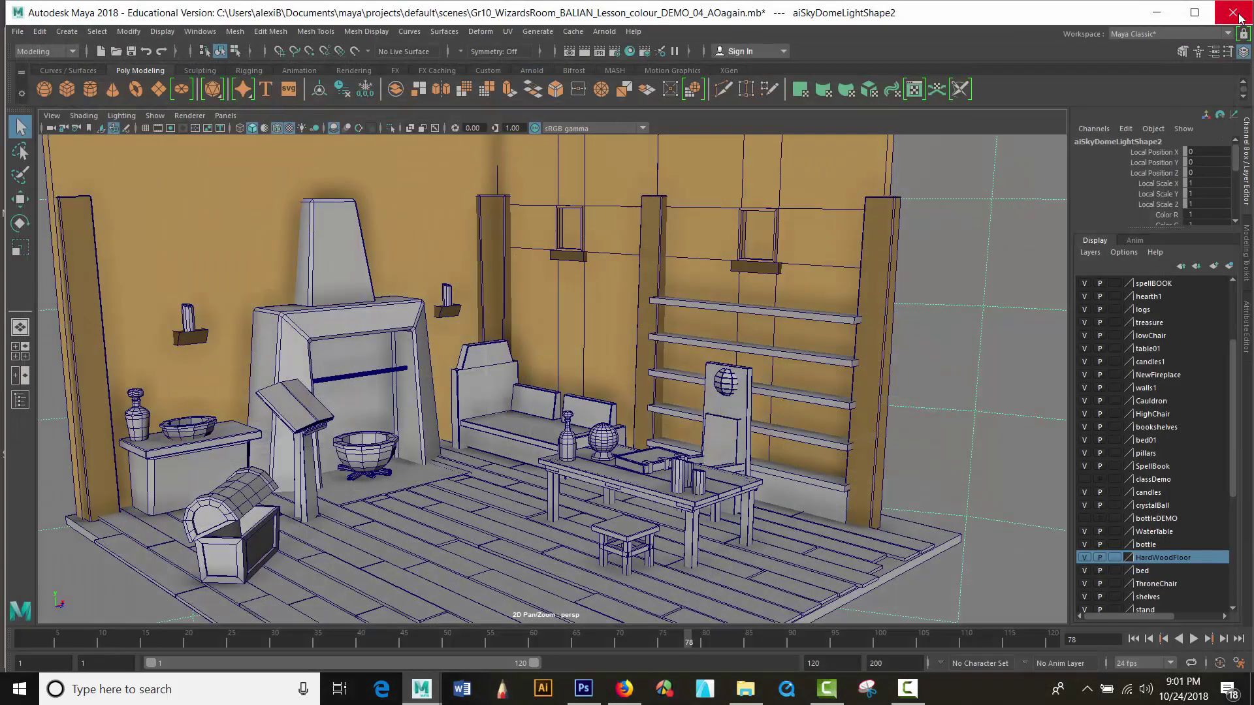
pyautogui.click(614, 51)
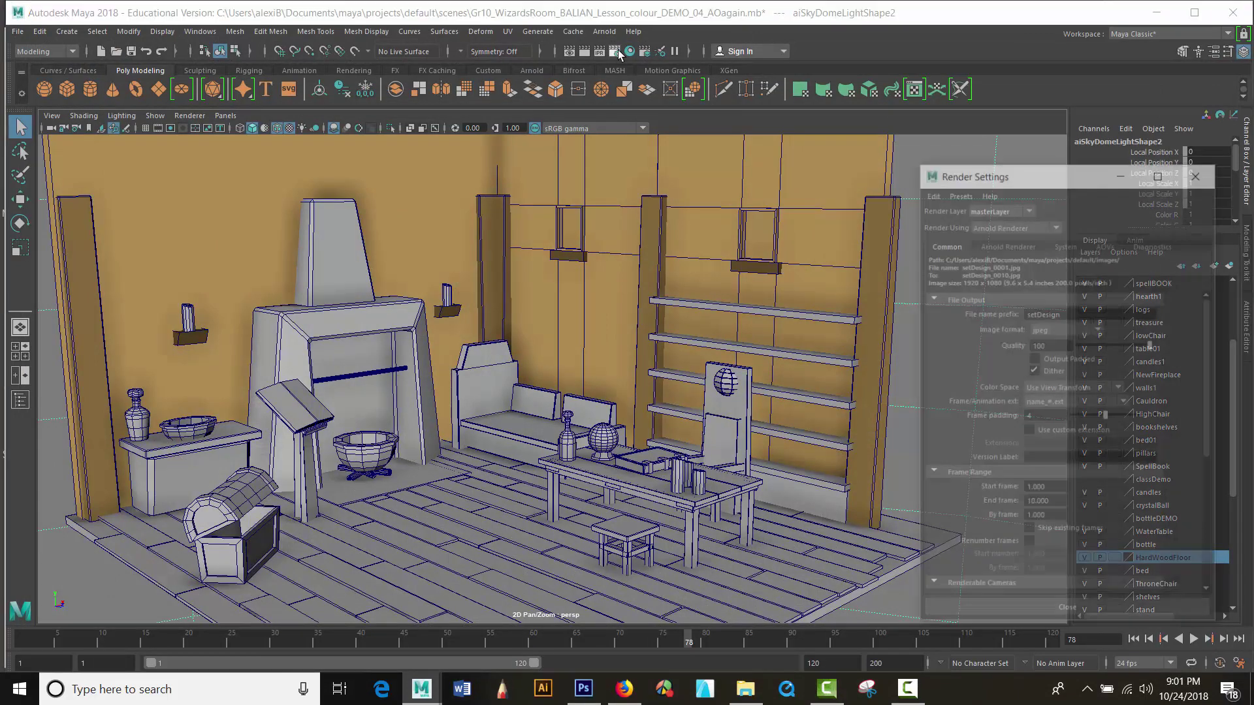
pyautogui.click(998, 245)
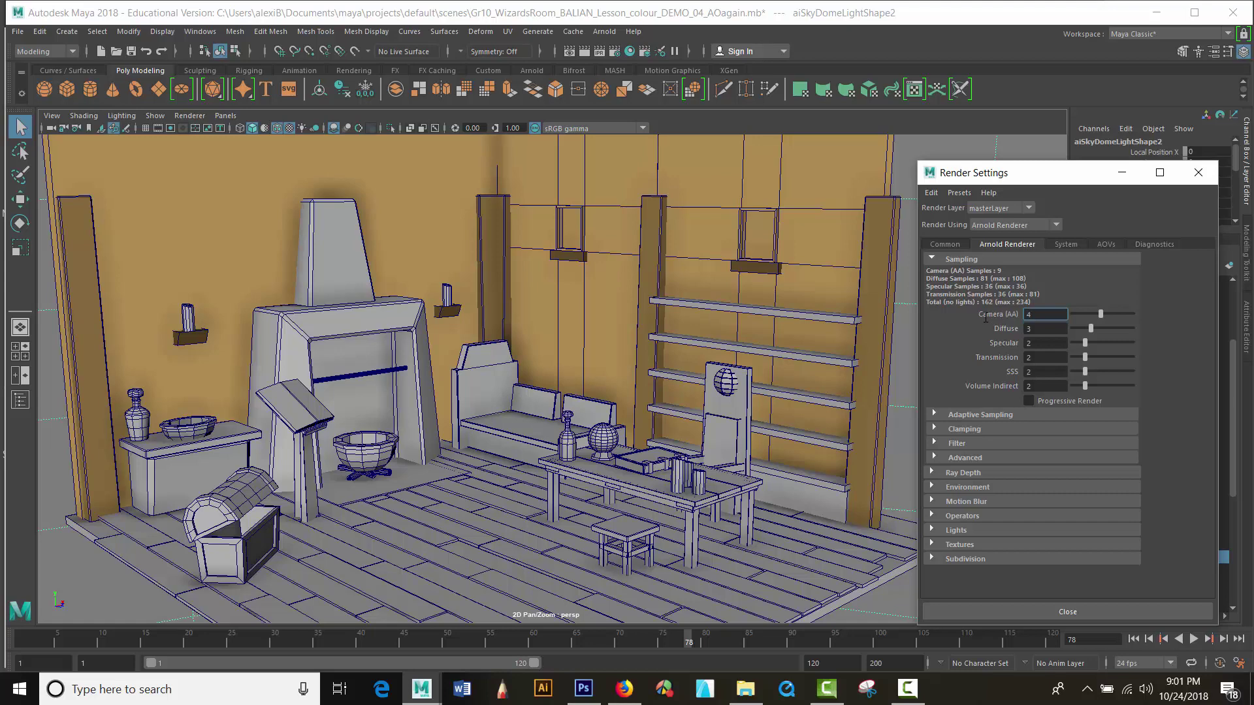
pyautogui.click(1197, 172)
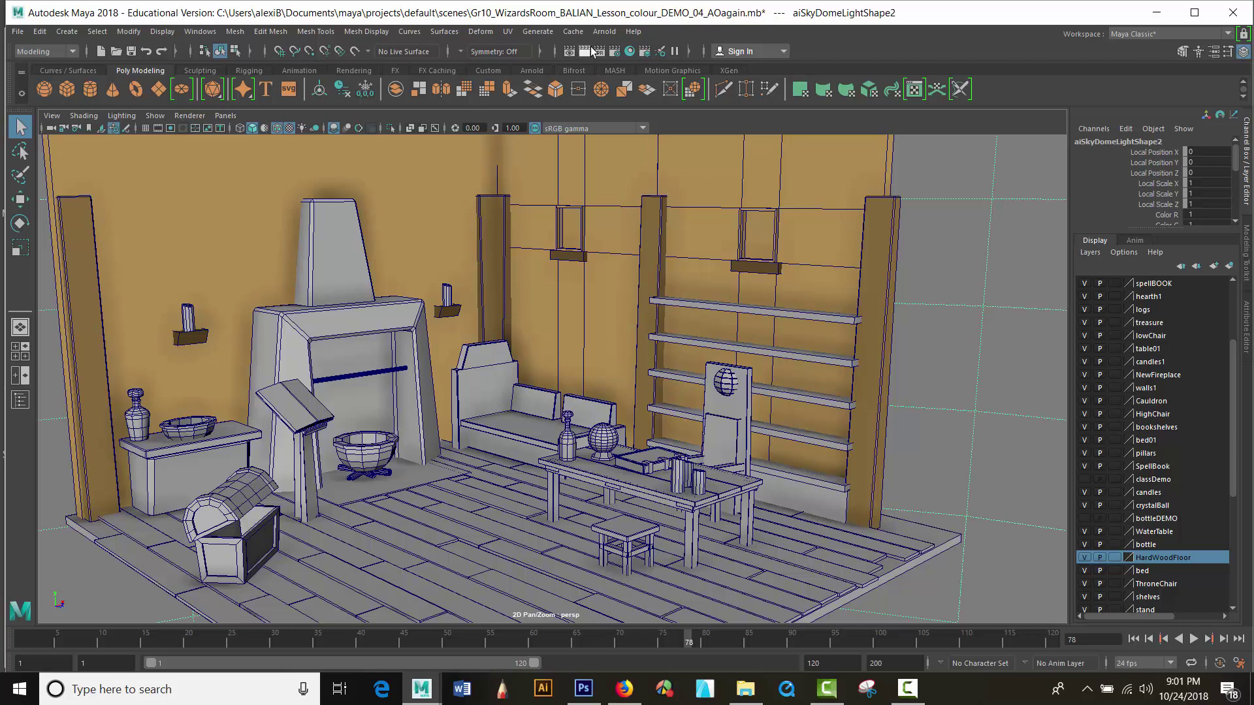
pyautogui.click(598, 27)
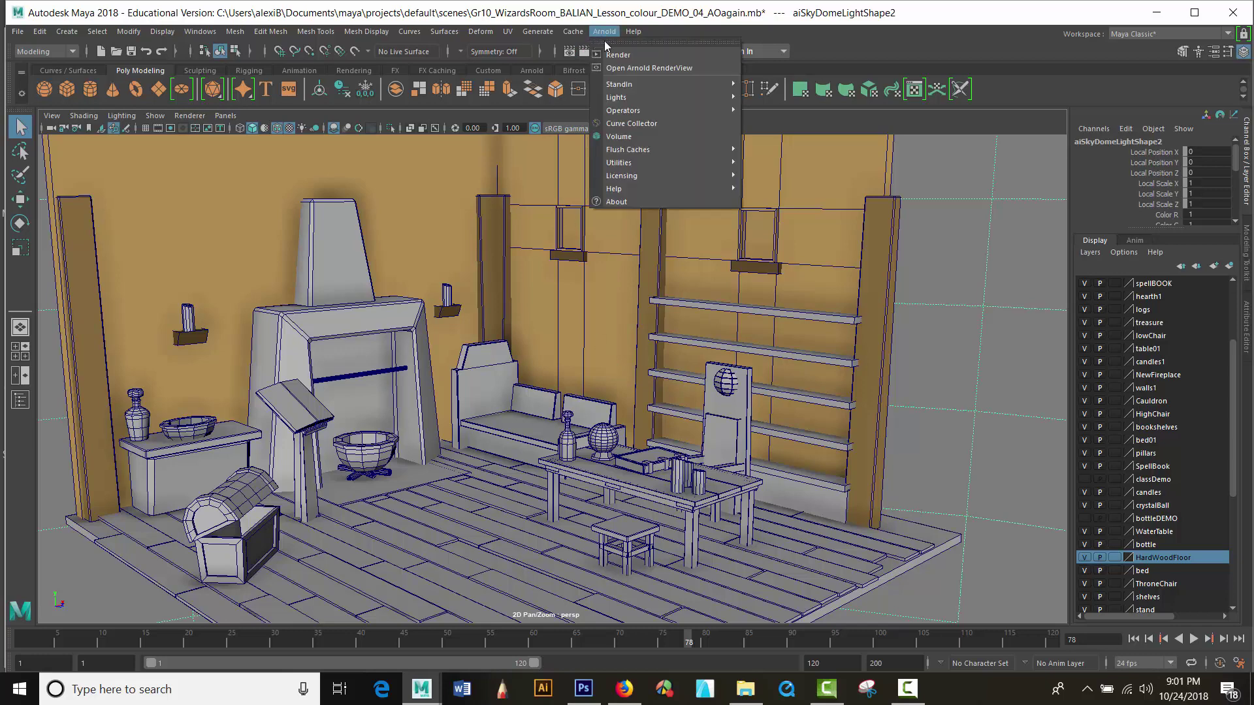
# Step: Render the skydome-lit room in Arnold RenderView and hide the Display Settings panel
pyautogui.click(629, 73)
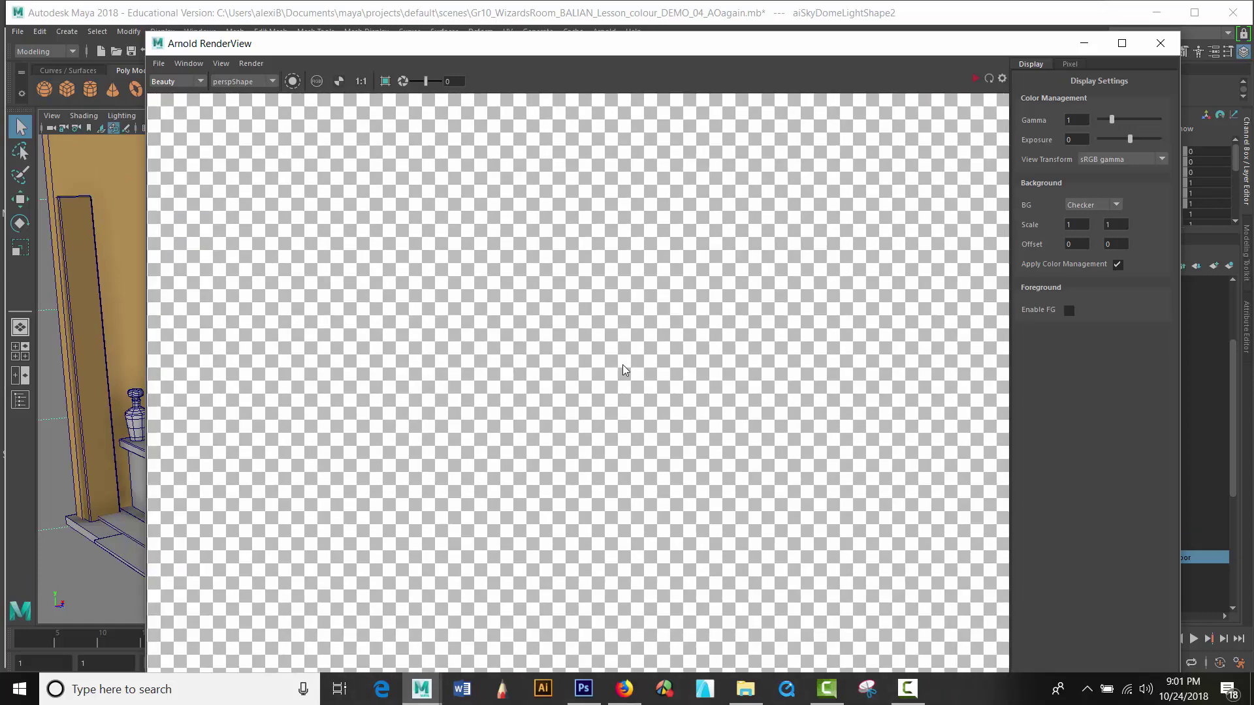
pyautogui.scroll(1, 623, 367)
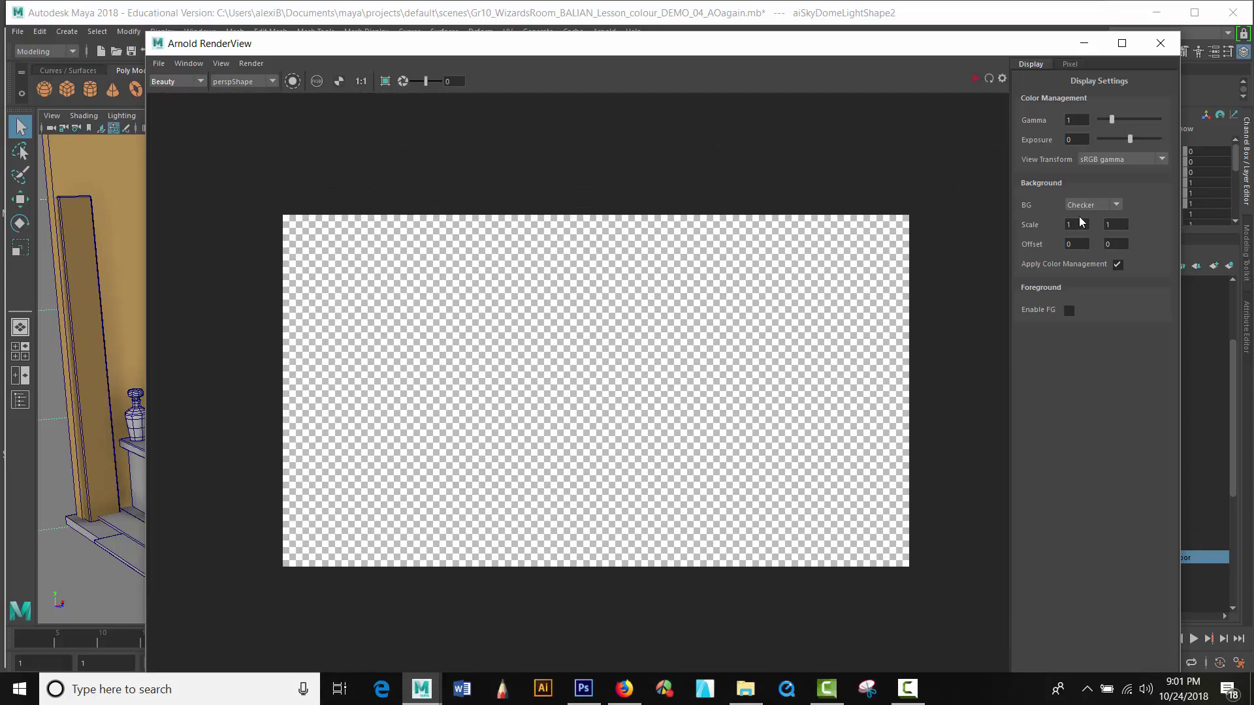
pyautogui.click(976, 79)
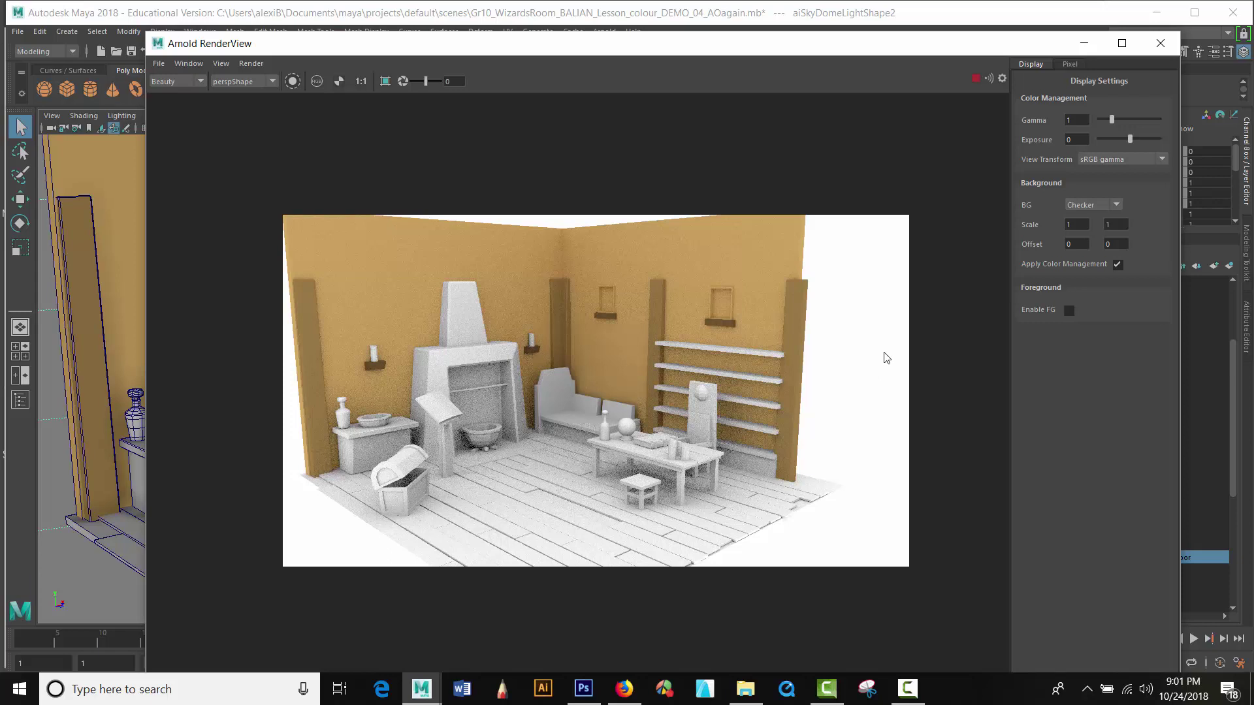
pyautogui.click(1001, 78)
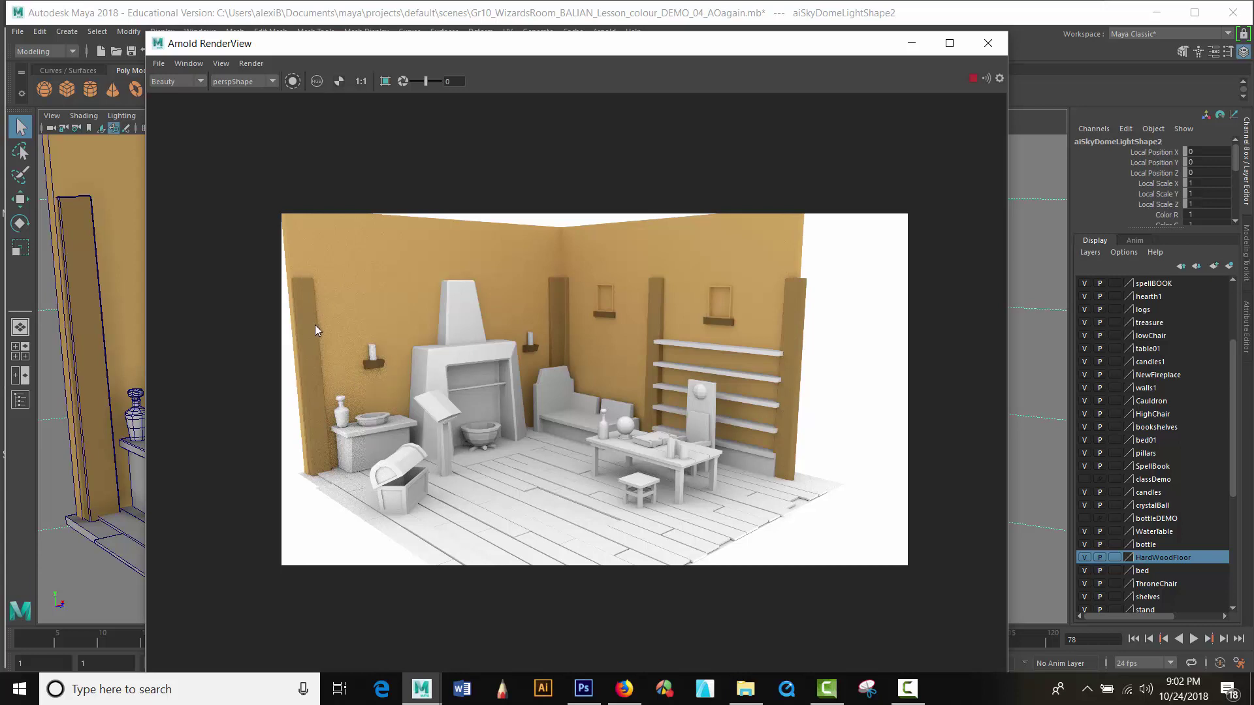
# Step: Save the rendered image as Balian_LowPolyModel in the project's images folder
pyautogui.click(158, 64)
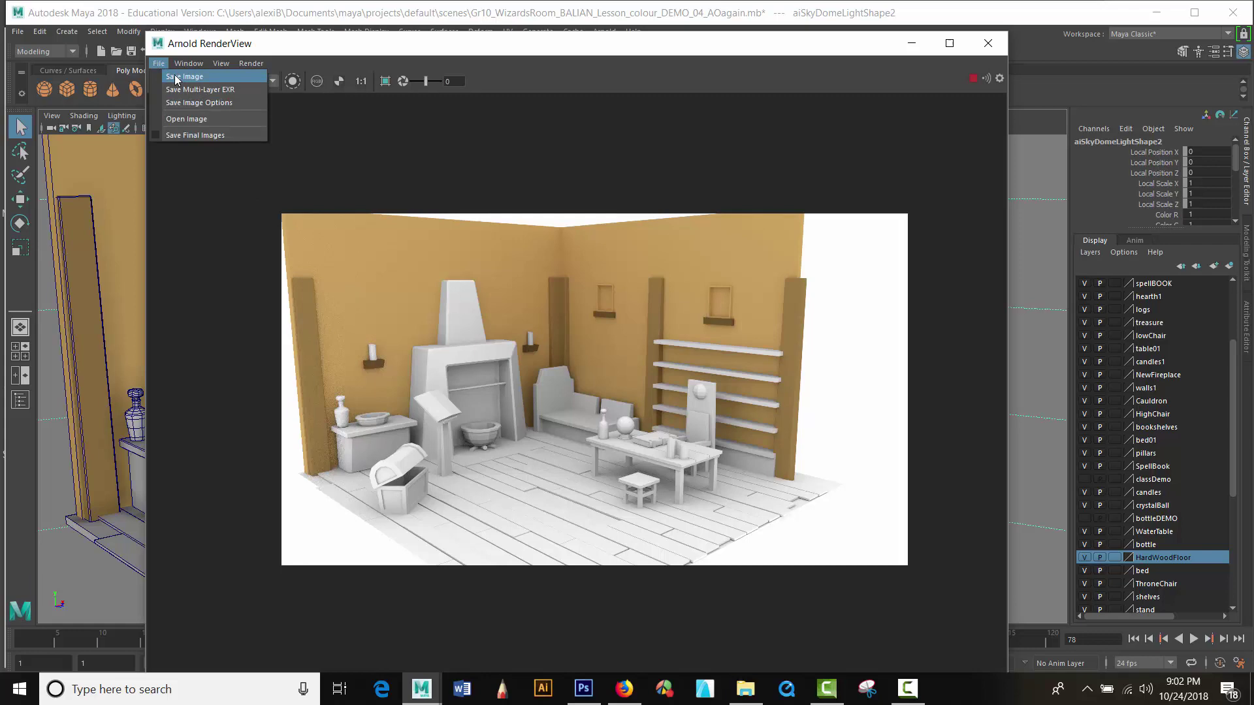
pyautogui.click(177, 78)
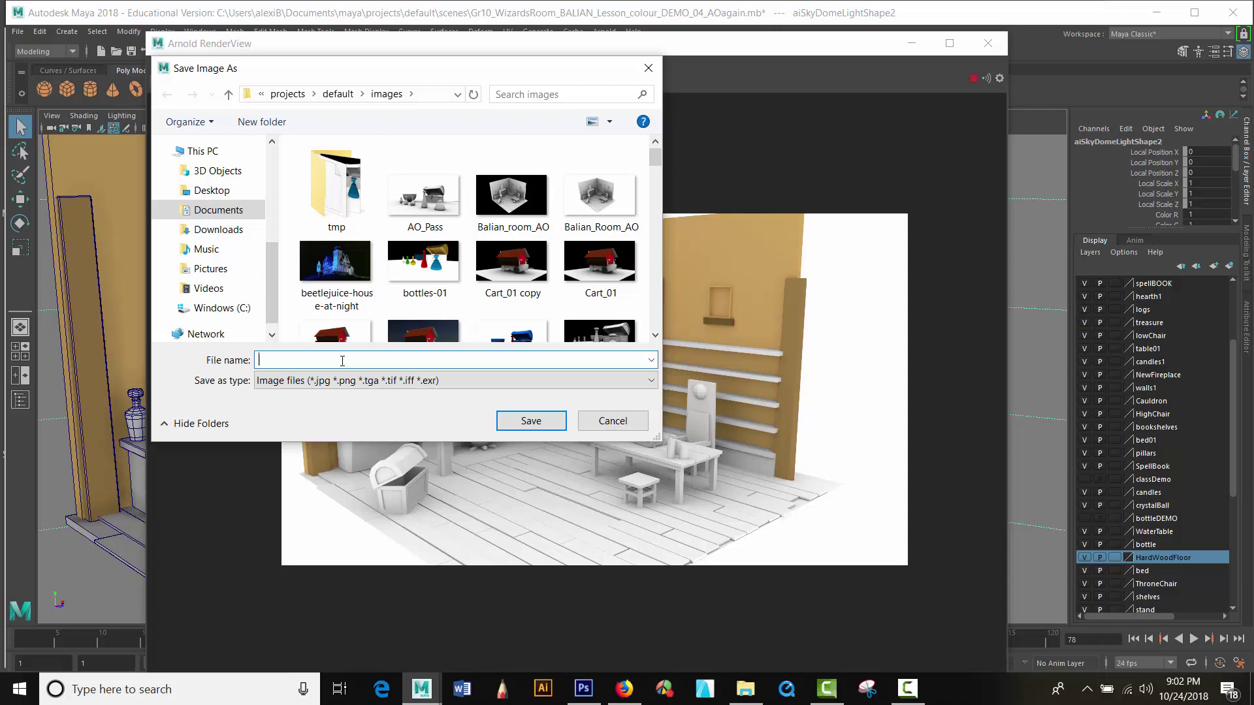
pyautogui.write('Balian')
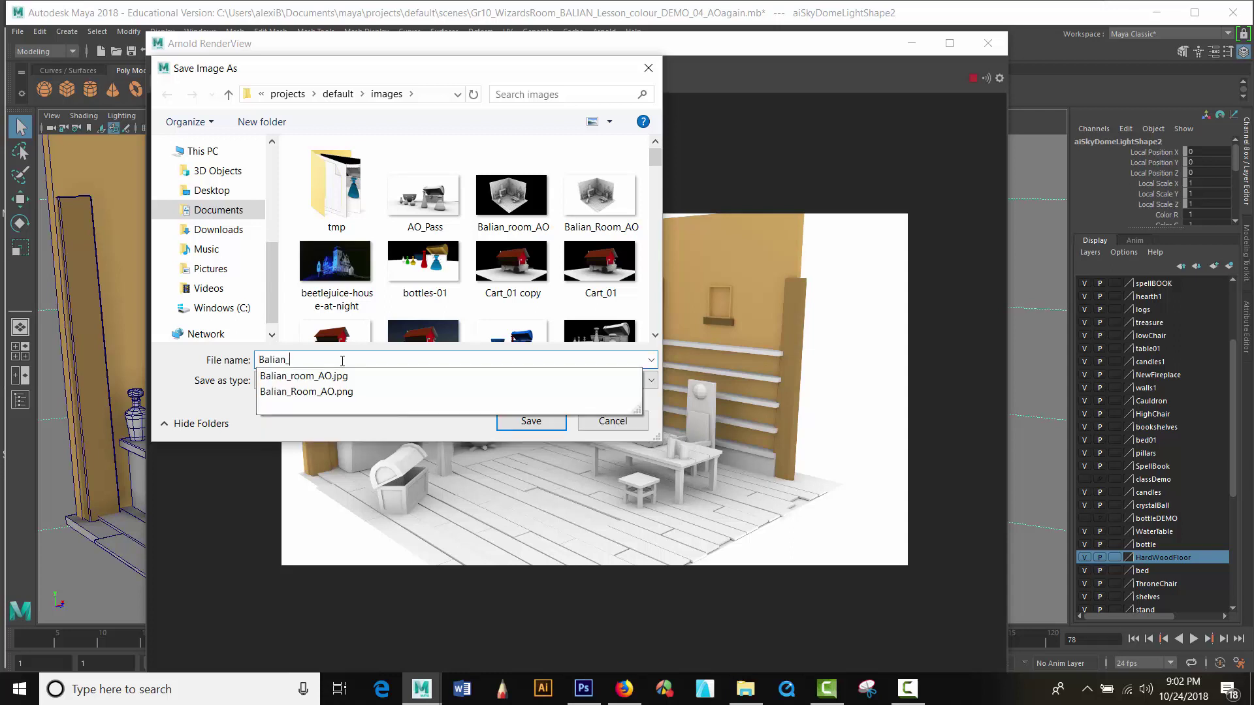
pyautogui.write('_Low')
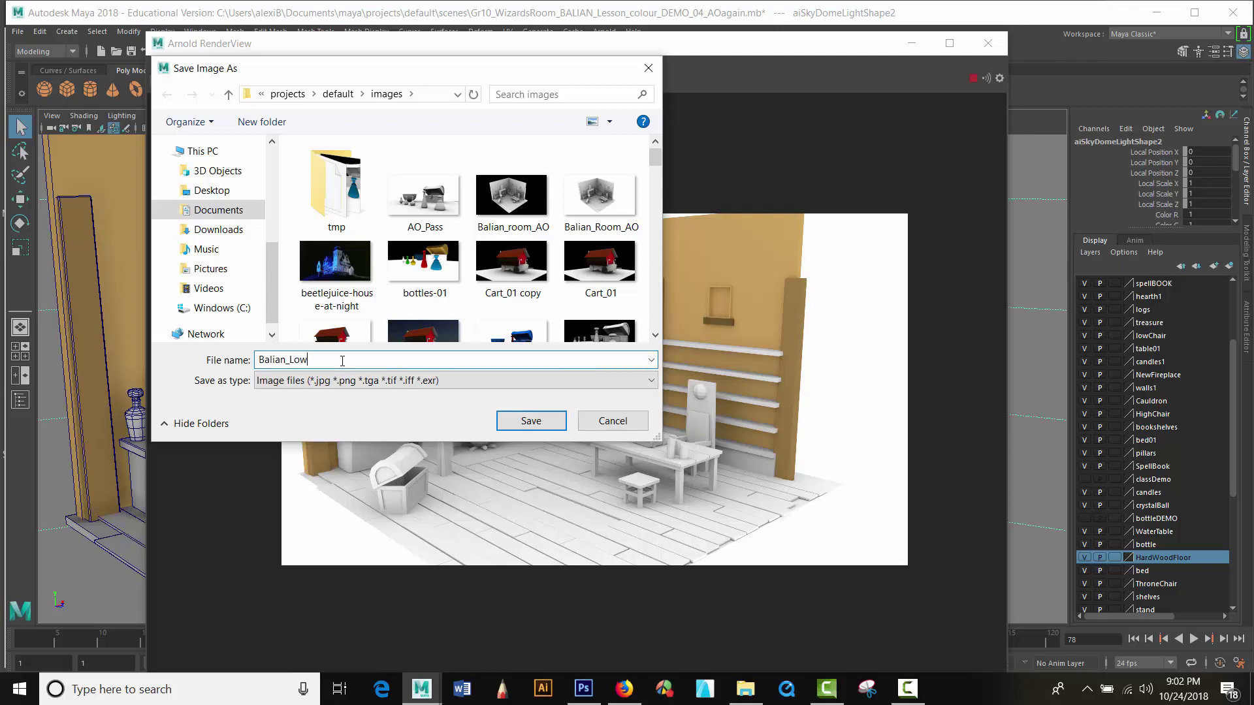
pyautogui.write('PolyModel')
pyautogui.click(563, 421)
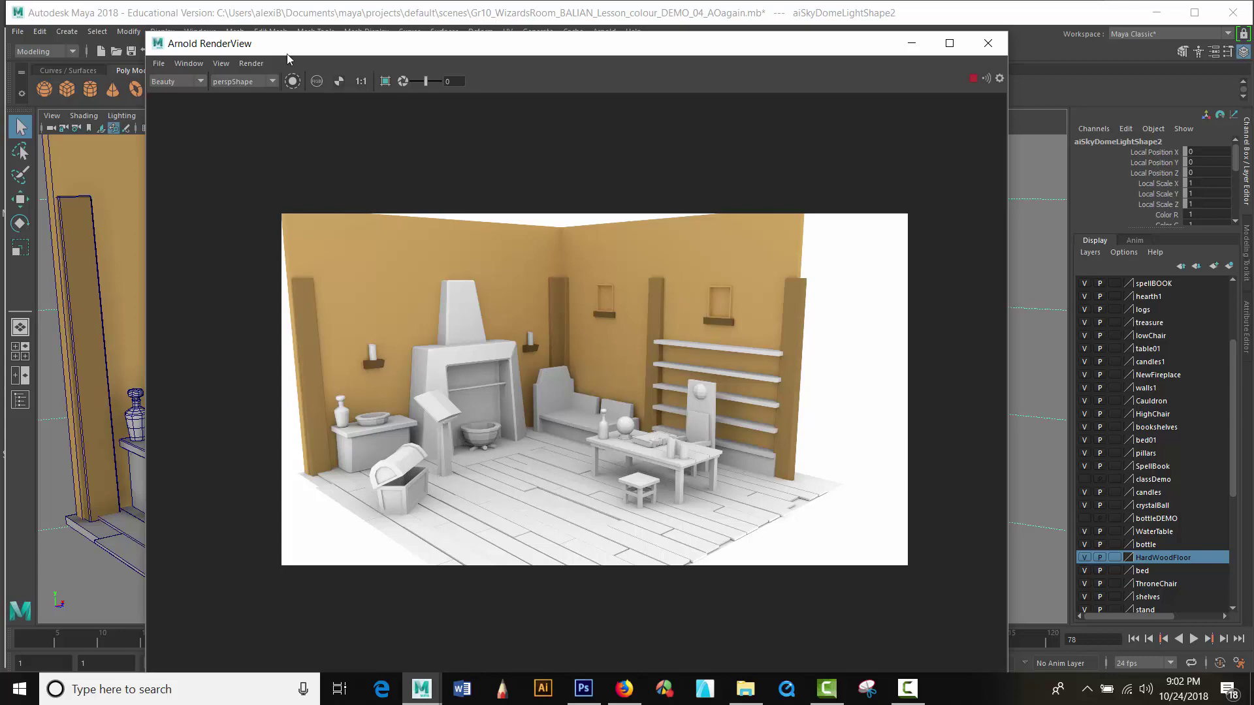
# Step: Show the 1920x1080 resolution gate, orbit to a frontal view, and select the treasure chest
pyautogui.click(987, 44)
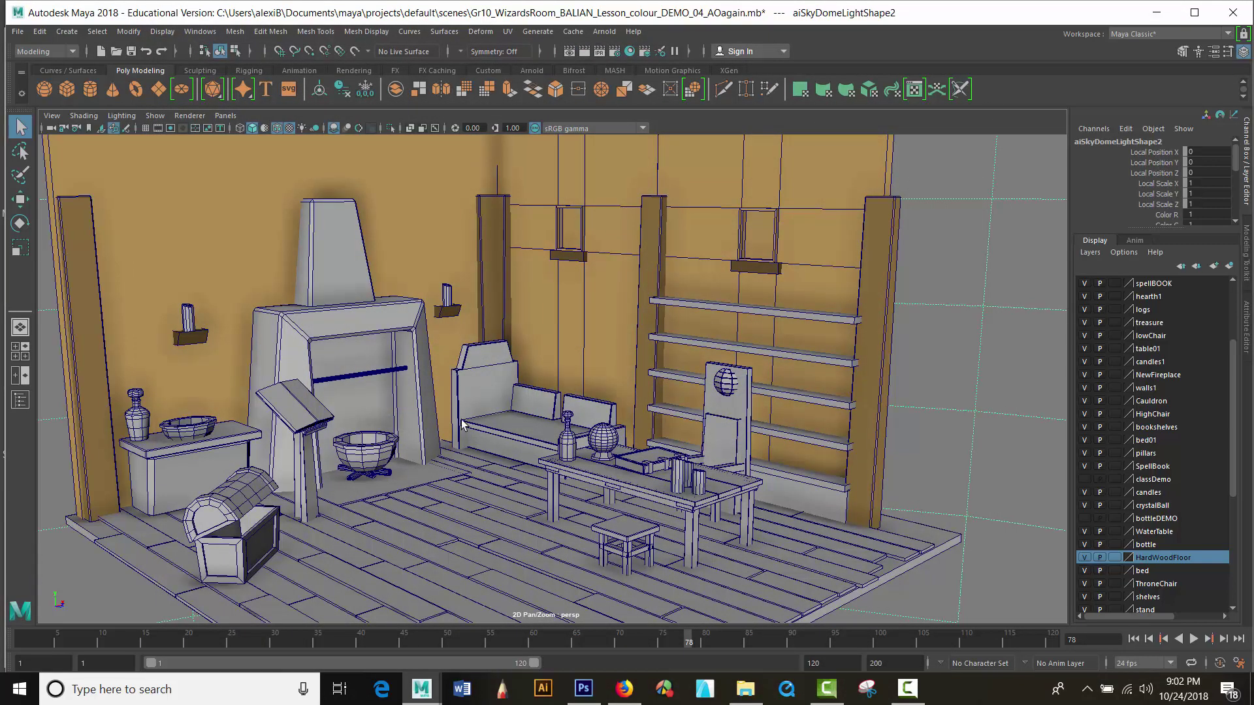
pyautogui.click(171, 127)
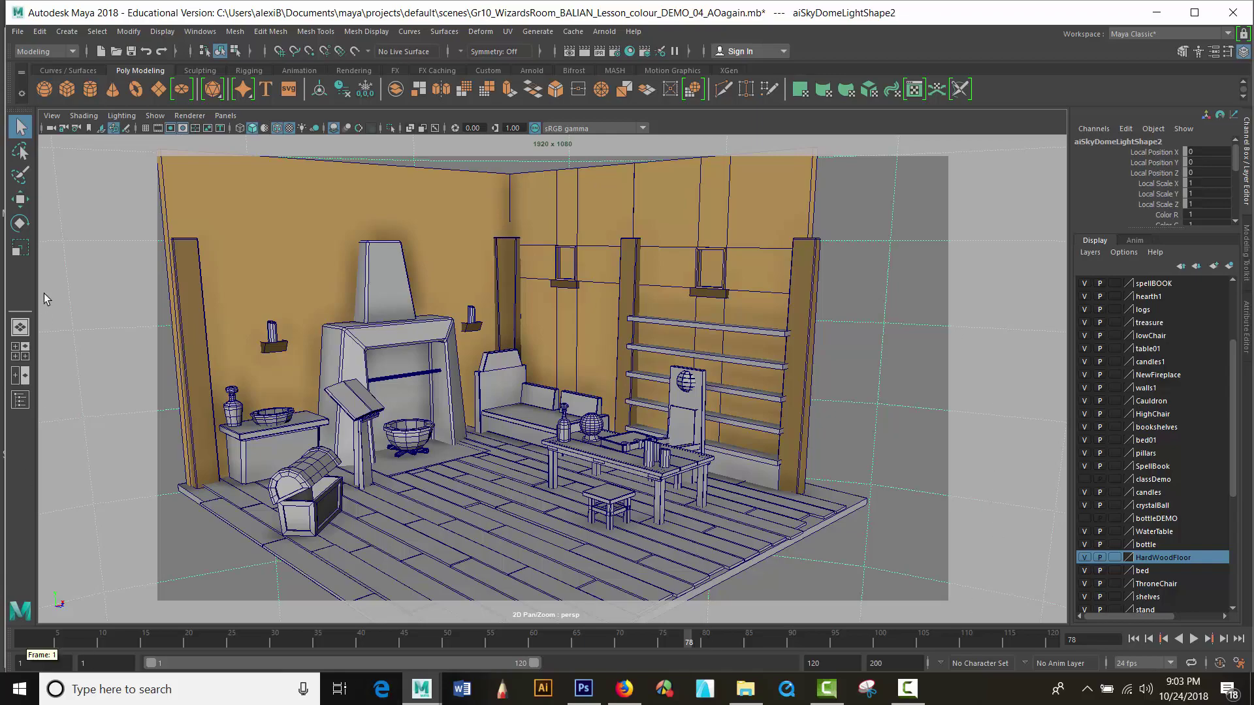
pyautogui.keyDown('alt'); pyautogui.moveTo(562, 379); pyautogui.dragTo(653, 416); pyautogui.keyUp('alt')
pyautogui.keyDown('alt'); pyautogui.moveTo(653, 416); pyautogui.dragTo(662, 421, button='middle'); pyautogui.keyUp('alt')
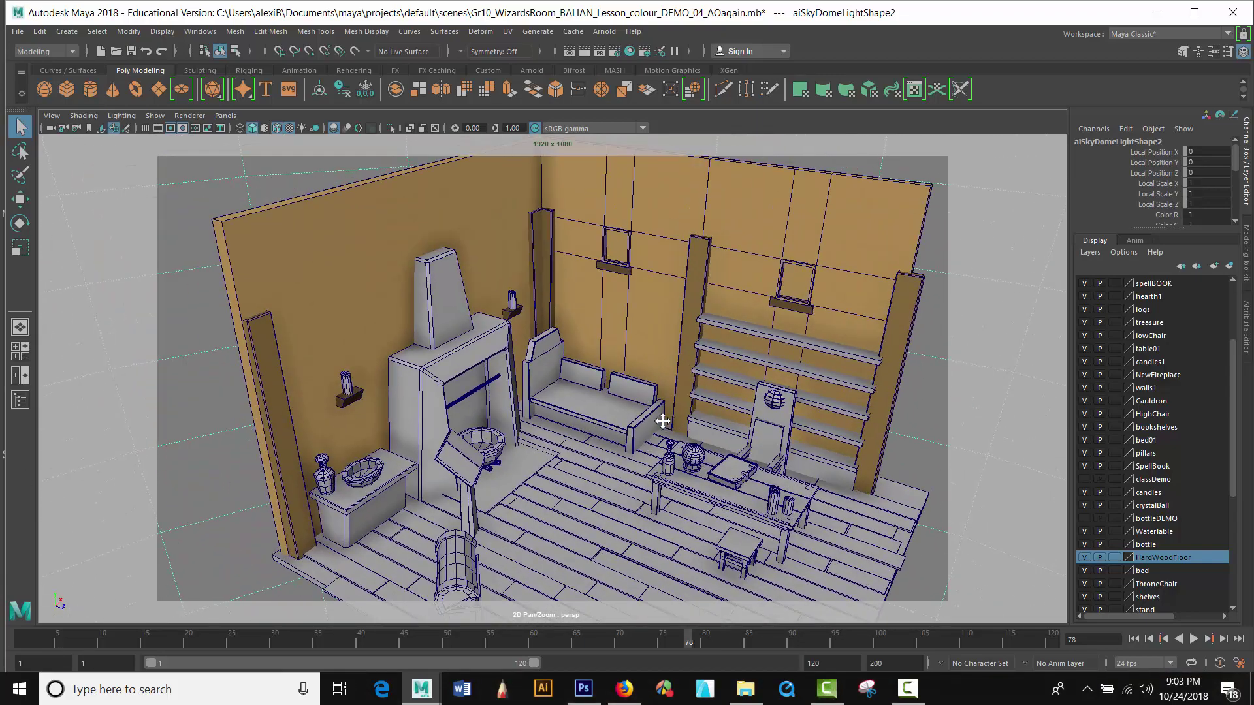
pyautogui.keyDown('alt'); pyautogui.moveTo(663, 421); pyautogui.dragTo(649, 503); pyautogui.keyUp('alt')
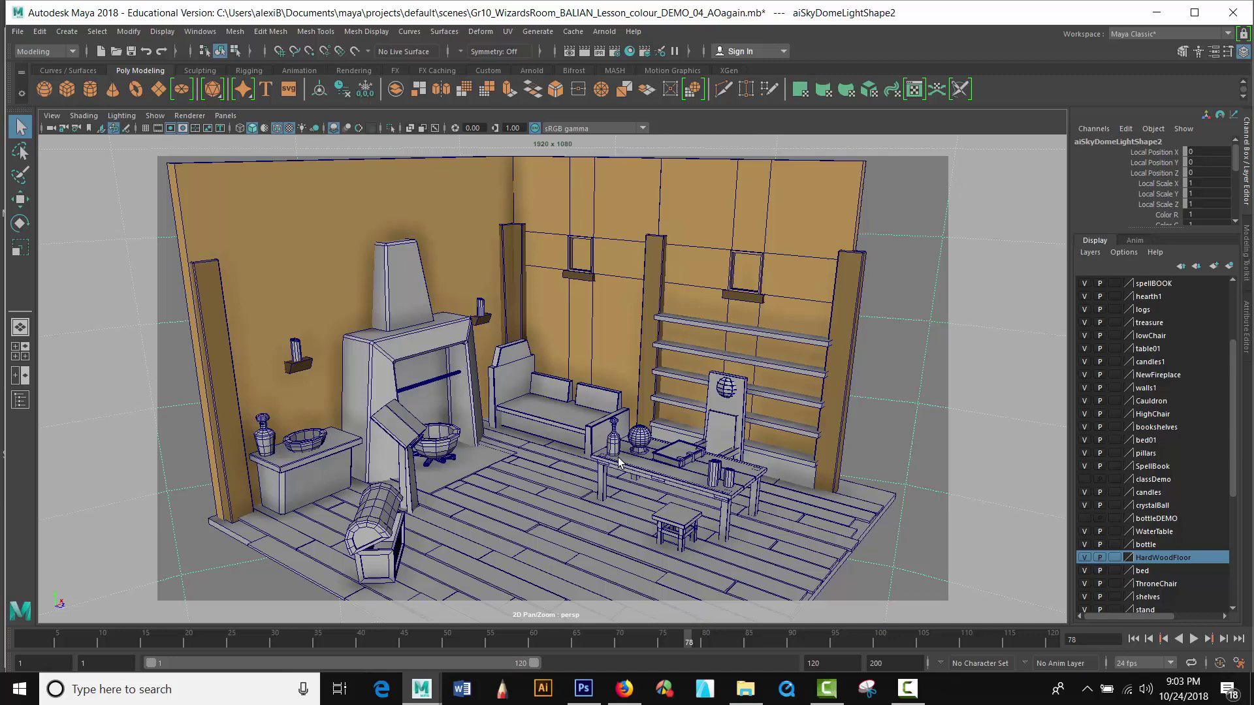
pyautogui.click(368, 522)
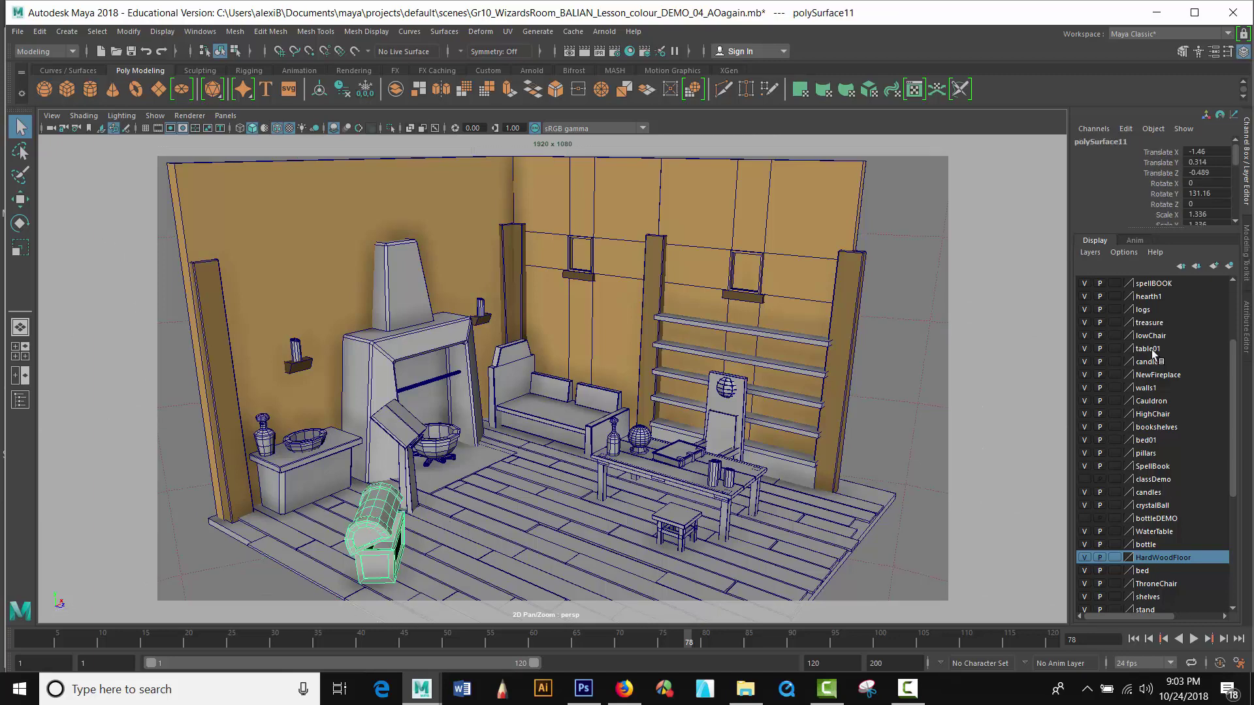
pyautogui.moveTo(1234, 389); pyautogui.dragTo(1222, 245)
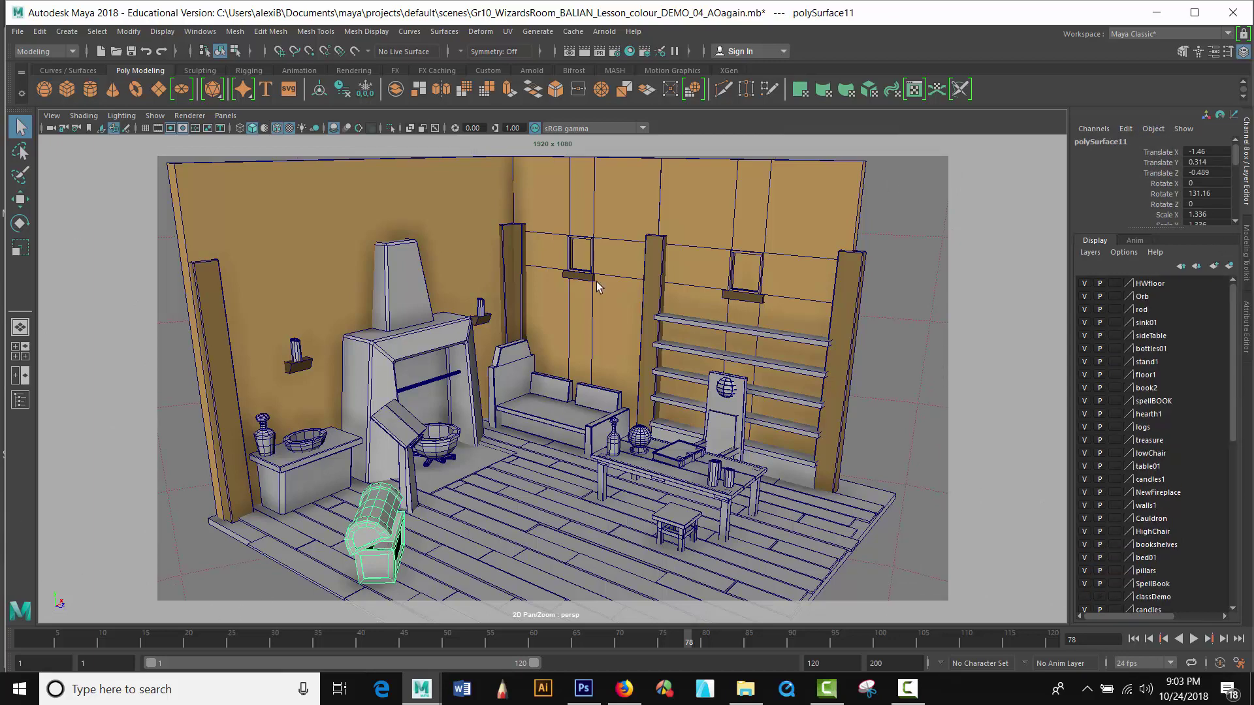
# Step: Assign a new Arnold aiStandardSurface material to the treasure chest
pyautogui.rightClick(359, 515)
pyautogui.click(356, 666)
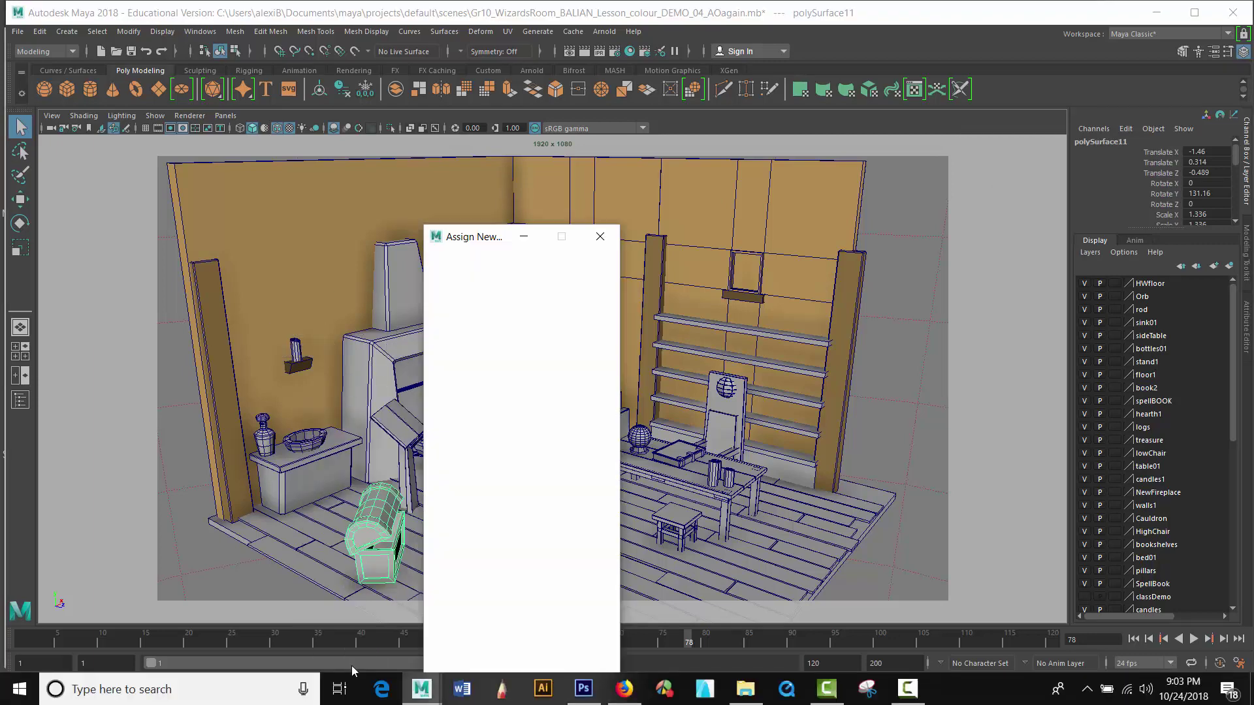
pyautogui.click(464, 344)
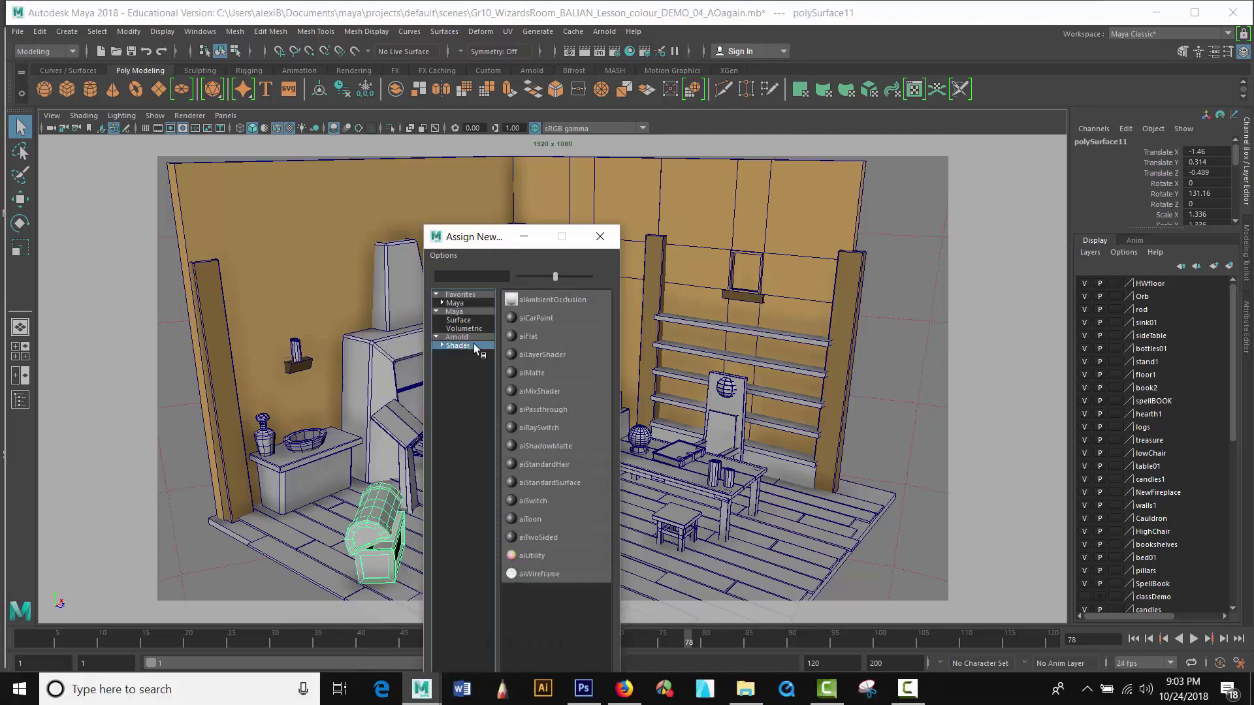
pyautogui.click(562, 478)
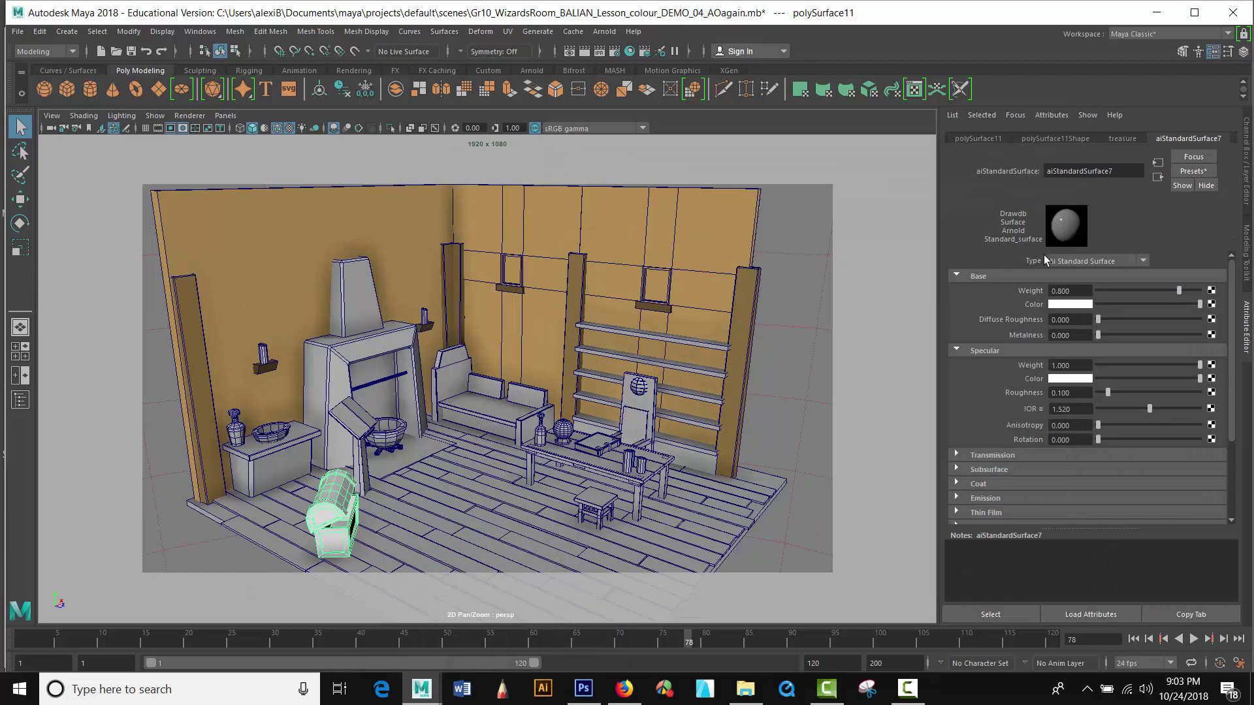
# Step: Set the material's specular weight to 0 and rename it treasureChest1
pyautogui.click(1070, 365)
pyautogui.write('0')
pyautogui.press('Return')
pyautogui.moveTo(1123, 166); pyautogui.dragTo(1016, 160)
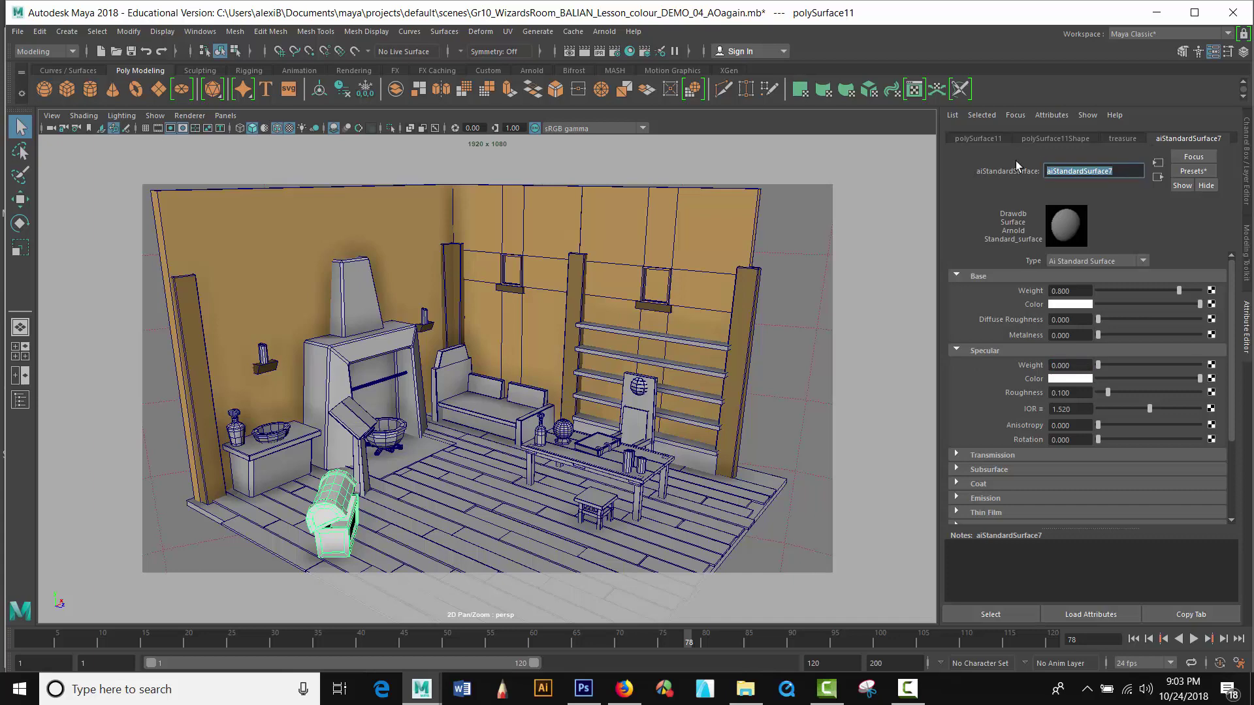
pyautogui.write('treasureChest')
pyautogui.press('Return')
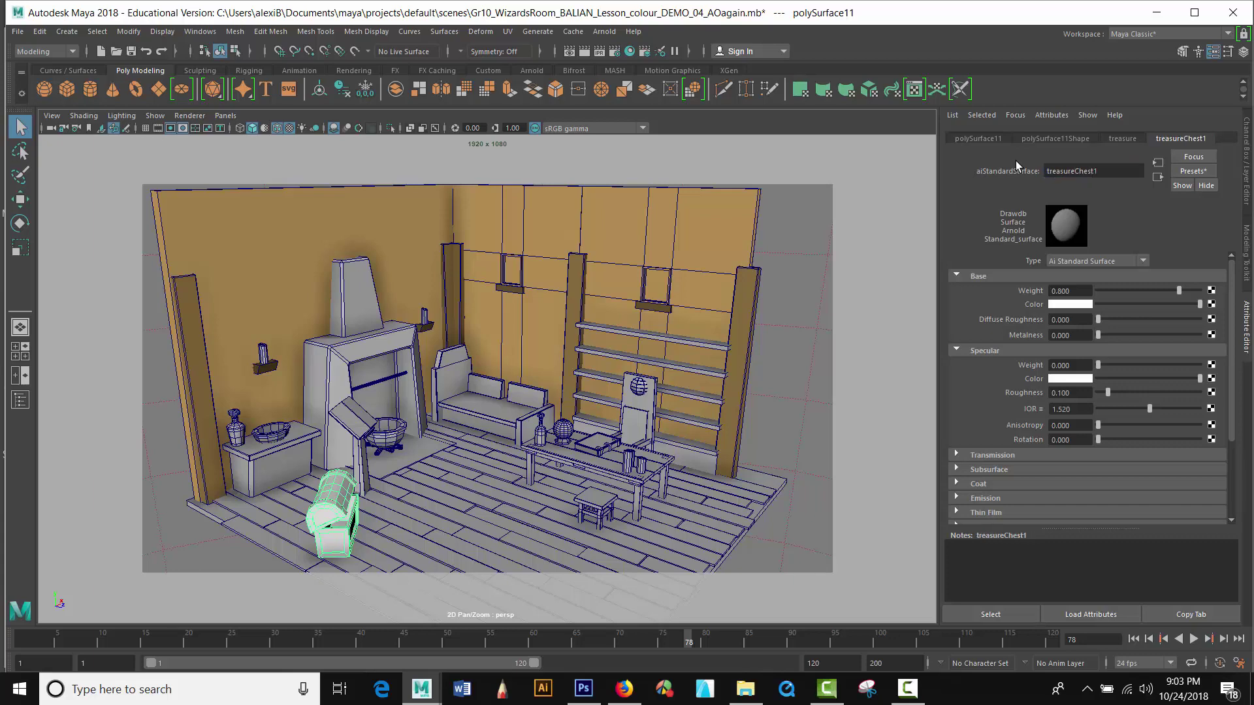
# Step: Give the chest an orange-yellow base colour in the HSV picker and render the view
pyautogui.click(1064, 303)
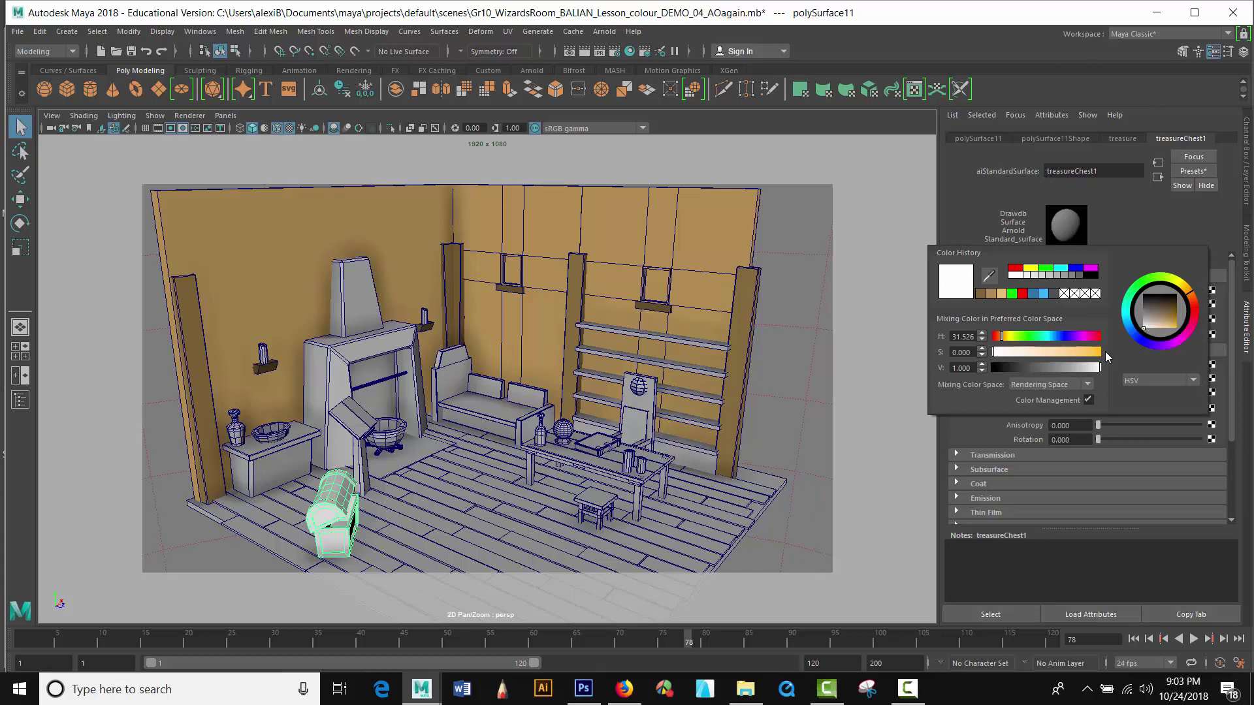
pyautogui.moveTo(1099, 351); pyautogui.dragTo(1108, 350)
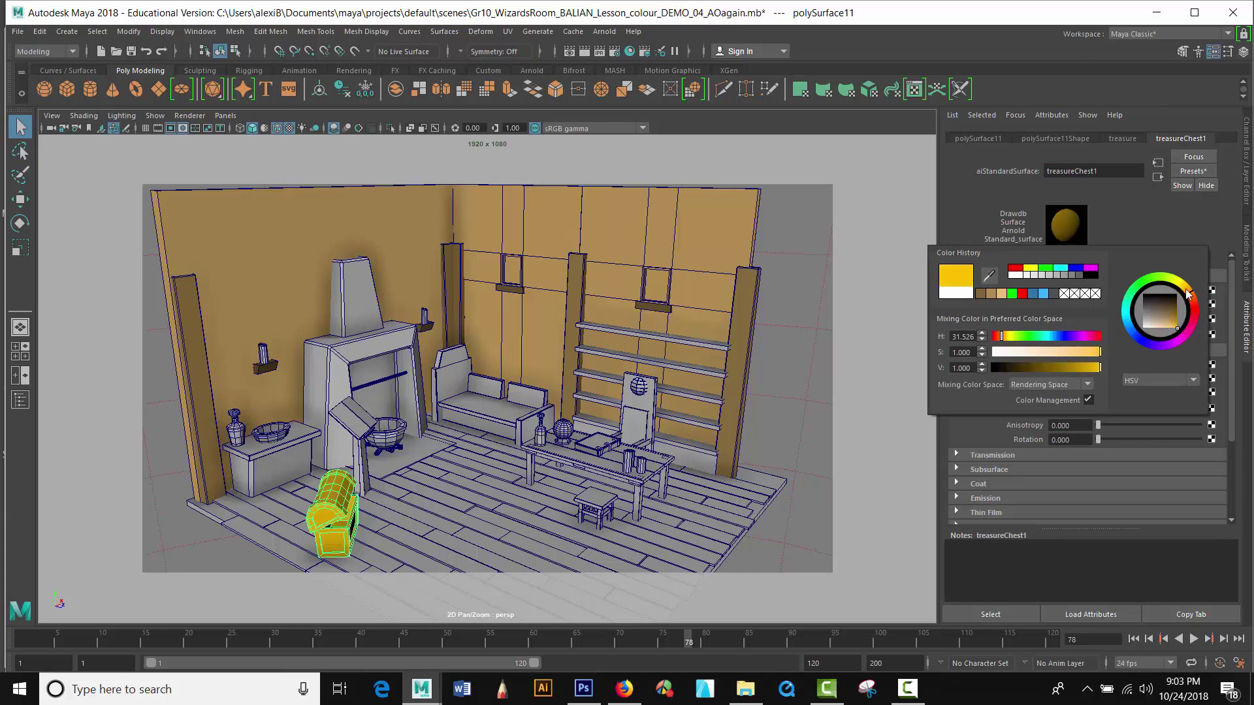
pyautogui.moveTo(1191, 300); pyautogui.dragTo(1196, 301)
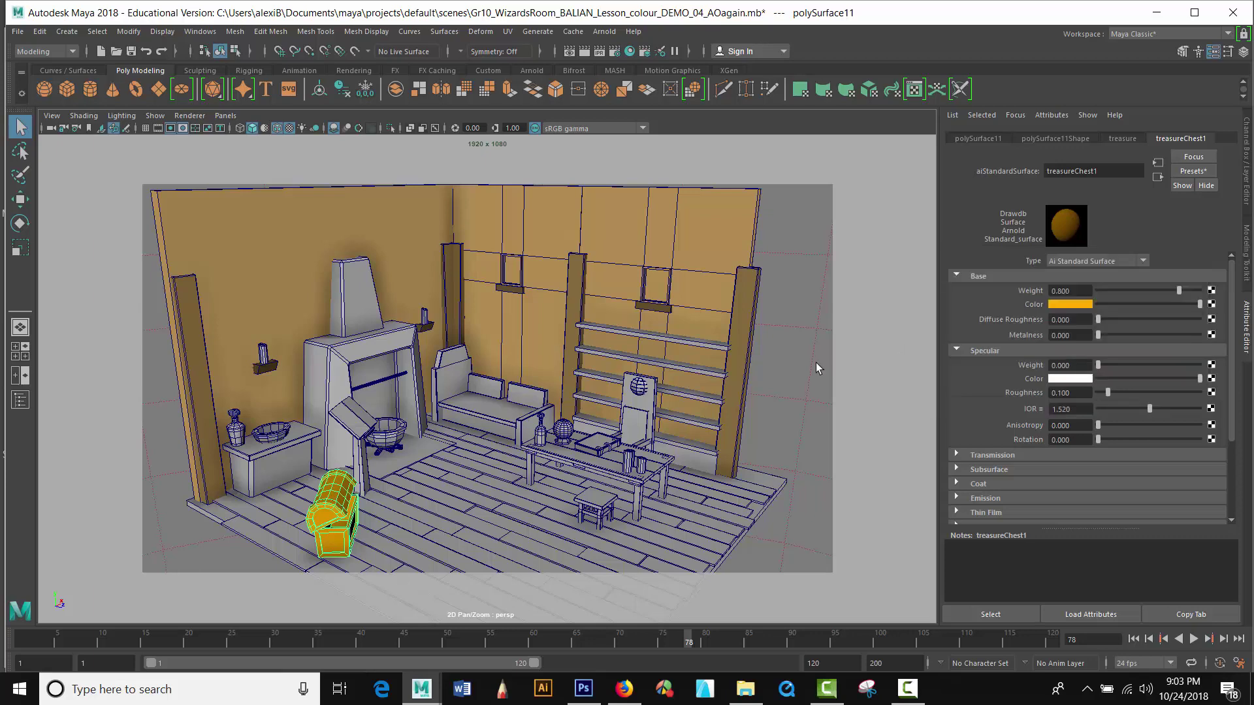
pyautogui.click(600, 49)
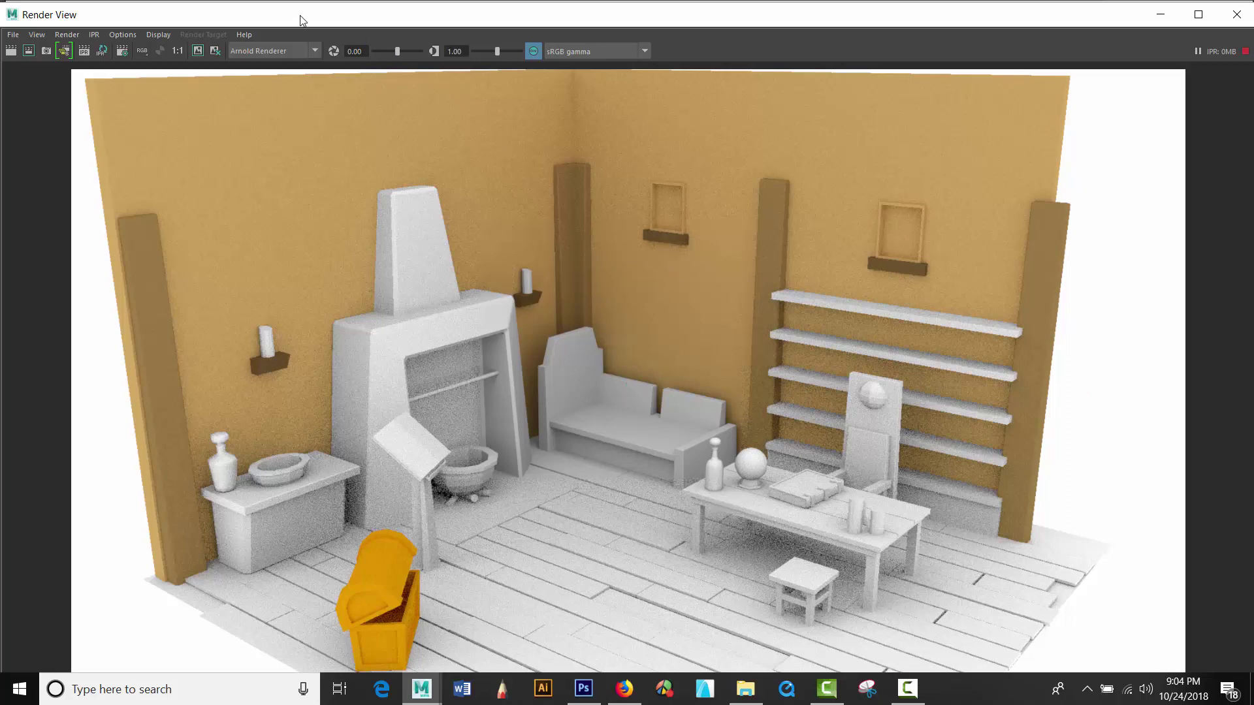
# Step: Inspect the finished render in the maximized window, then switch to the screen recorder
pyautogui.moveTo(303, 17)
pyautogui.mouseDown()
pyautogui.moveTo(694, 124)
pyautogui.moveTo(815, 98)
pyautogui.moveTo(592, 21)
pyautogui.moveTo(248, 75)
pyautogui.moveTo(320, 4)
pyautogui.mouseUp()
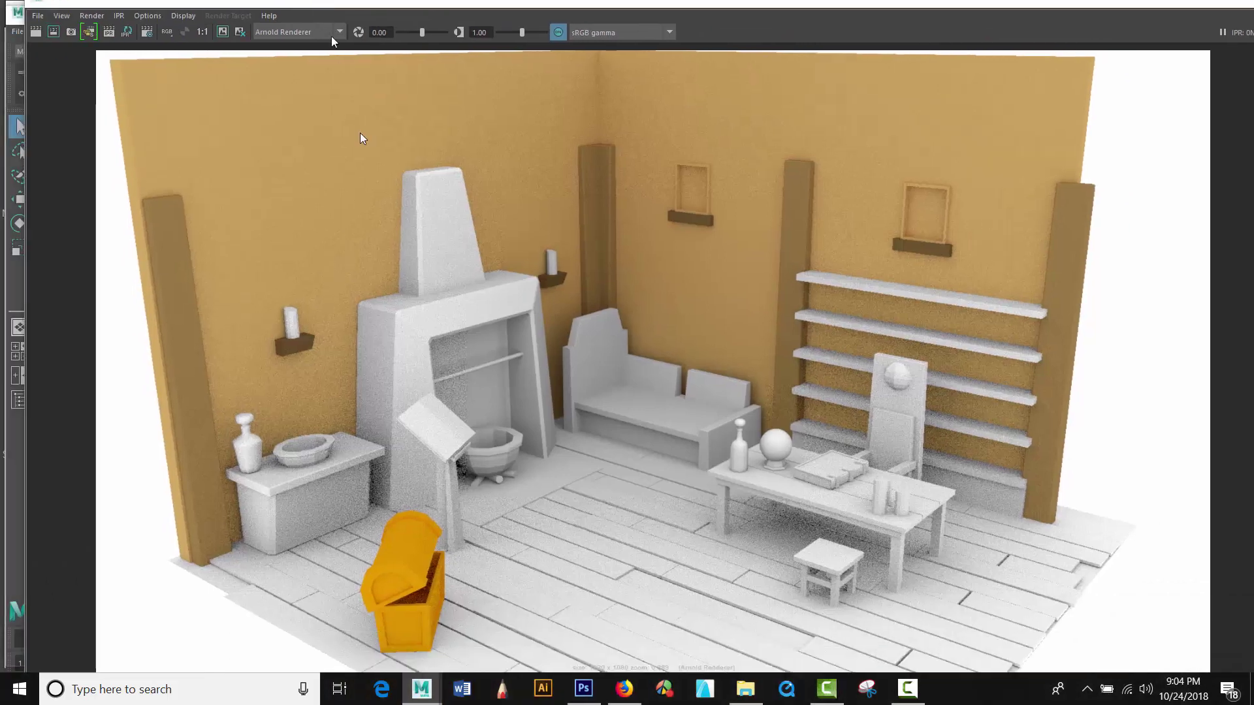
pyautogui.press('super+Up')
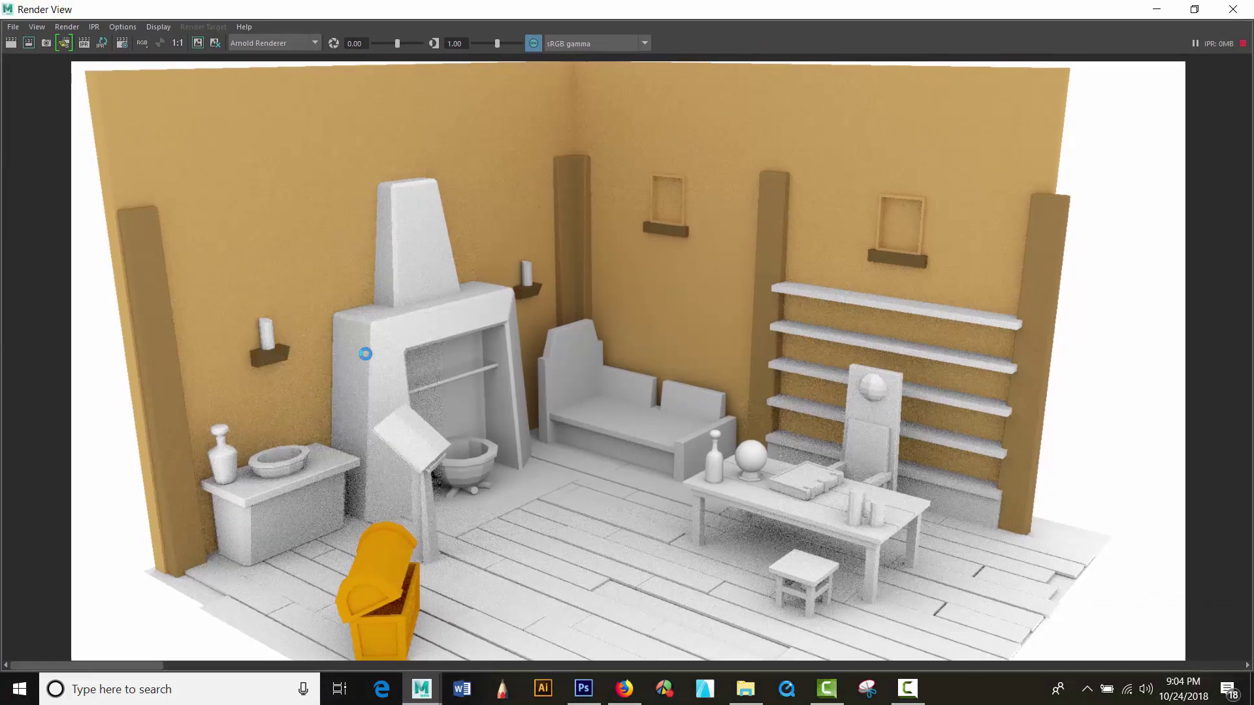
pyautogui.scroll(-1, 386, 360)
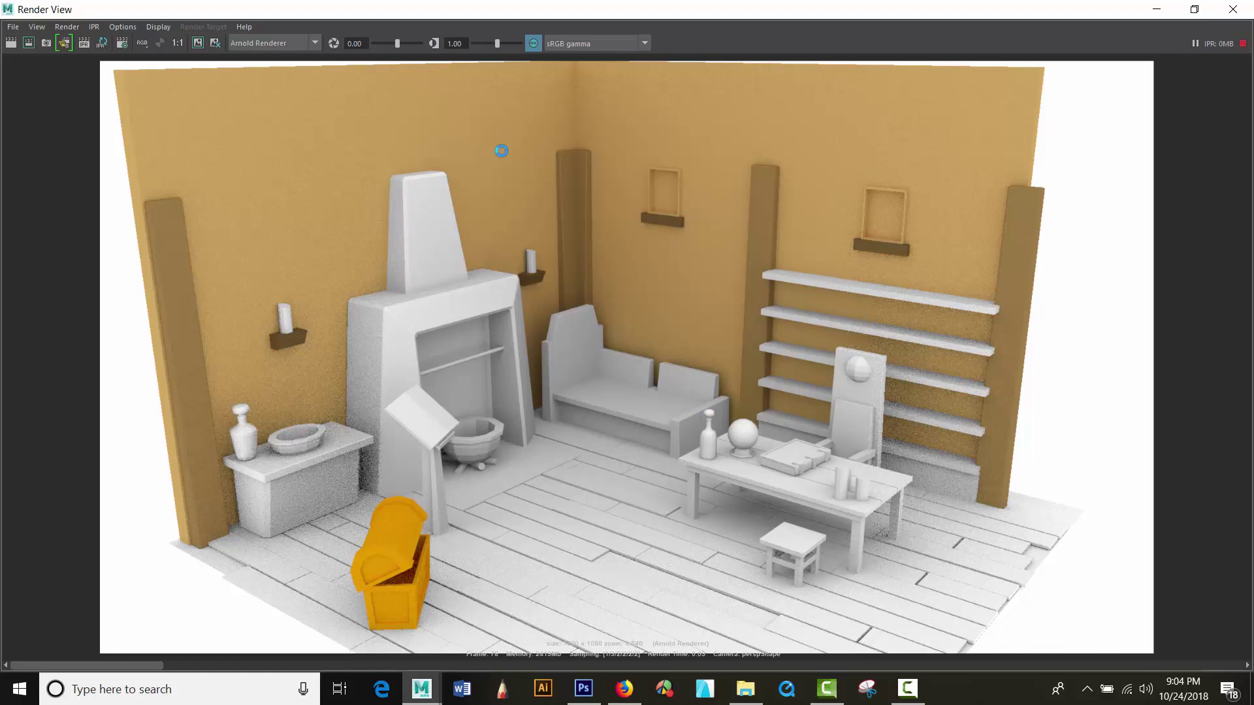
pyautogui.click(827, 688)
pyautogui.click(898, 696)
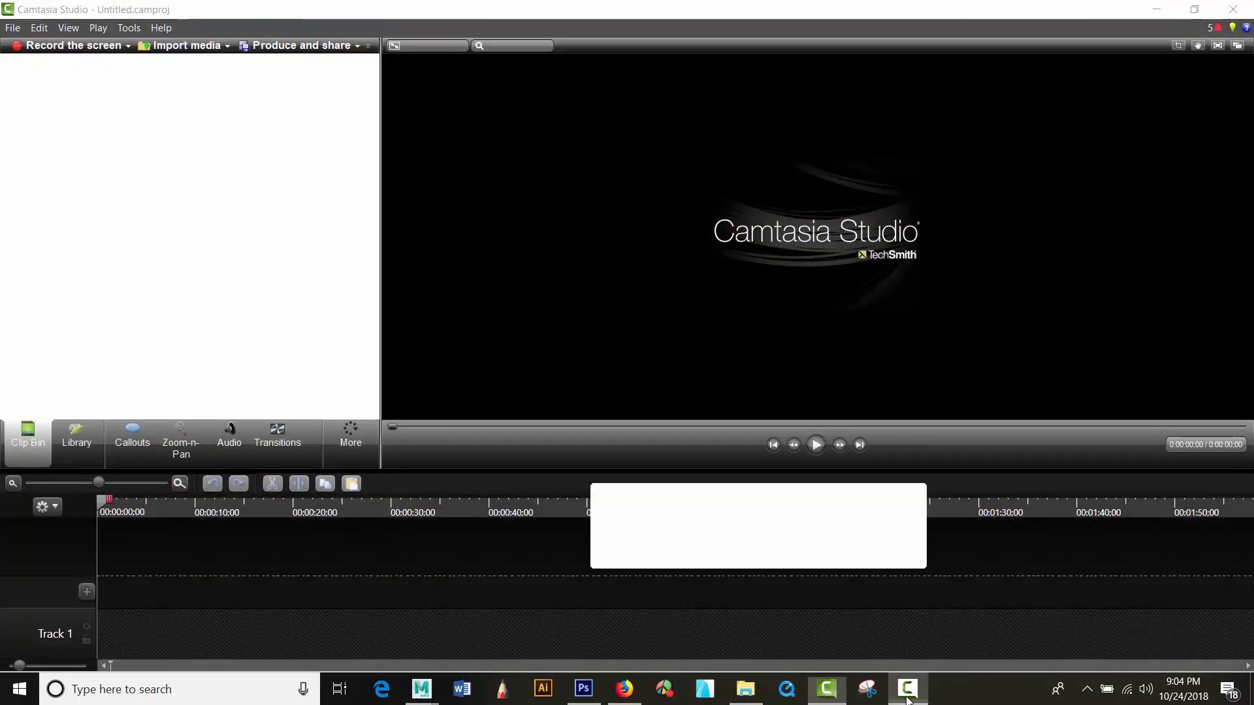